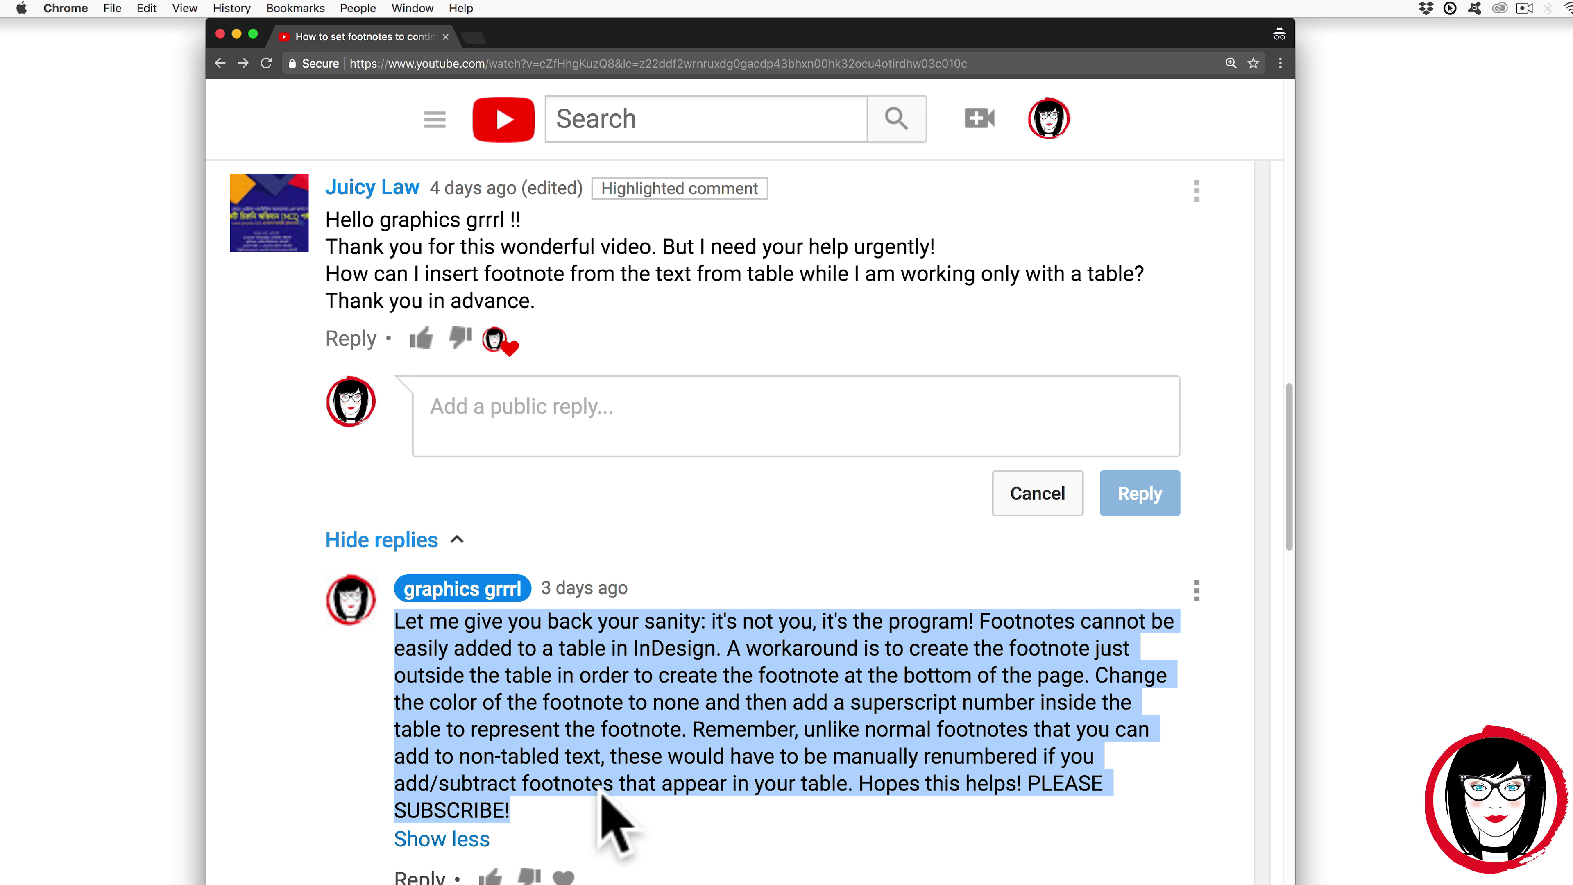
click(359, 694)
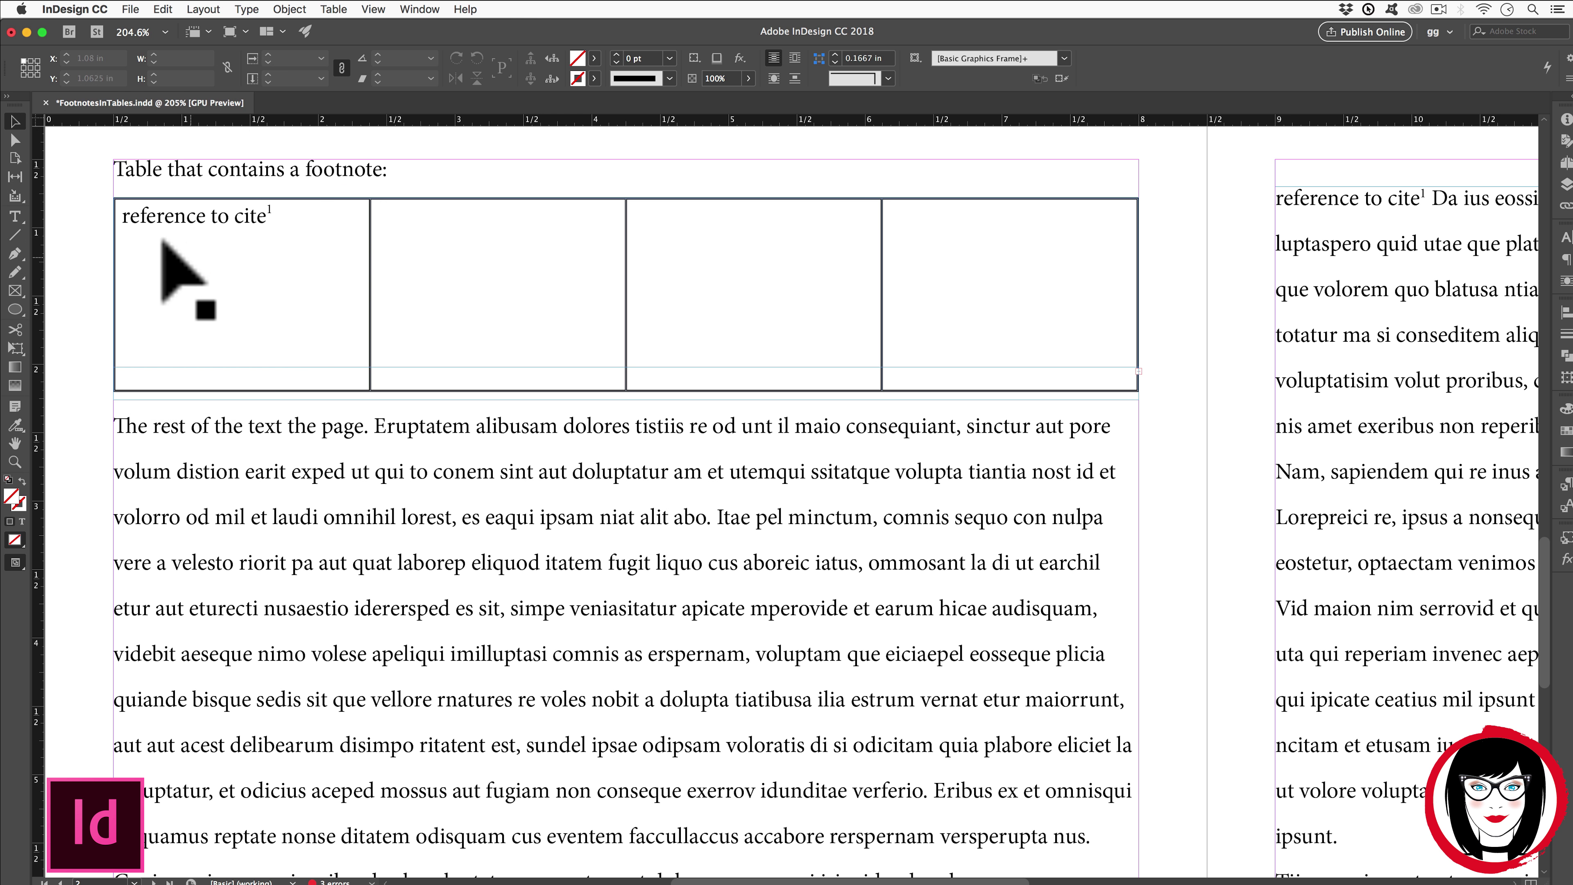
Examine the footnote references in the table and in the right page's body text, along with the footnote at the page bottom
click(777, 267)
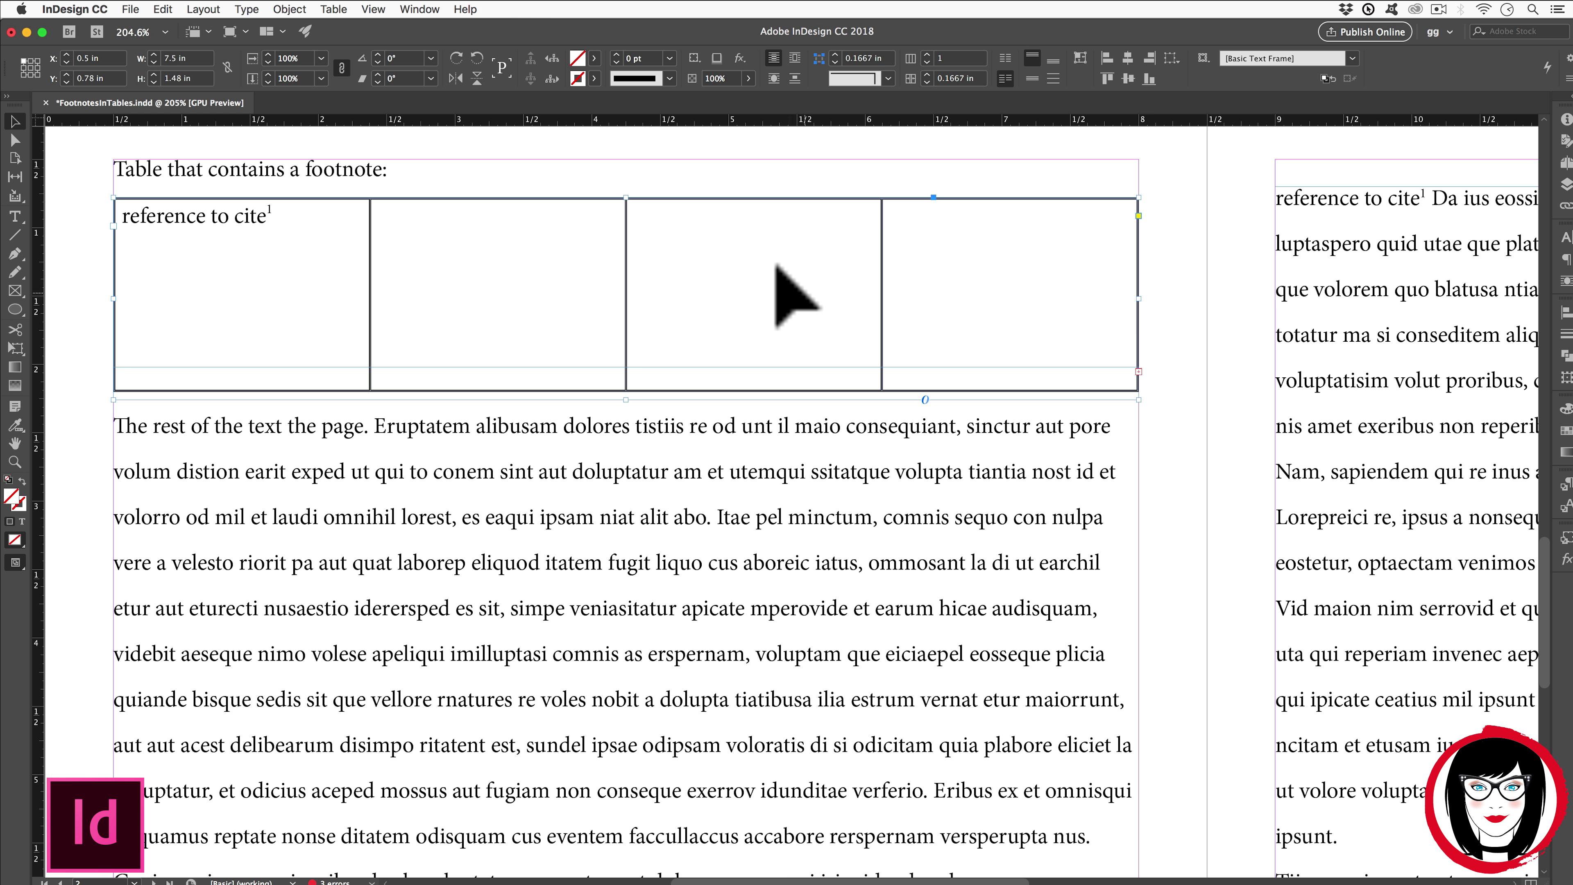
click(1154, 213)
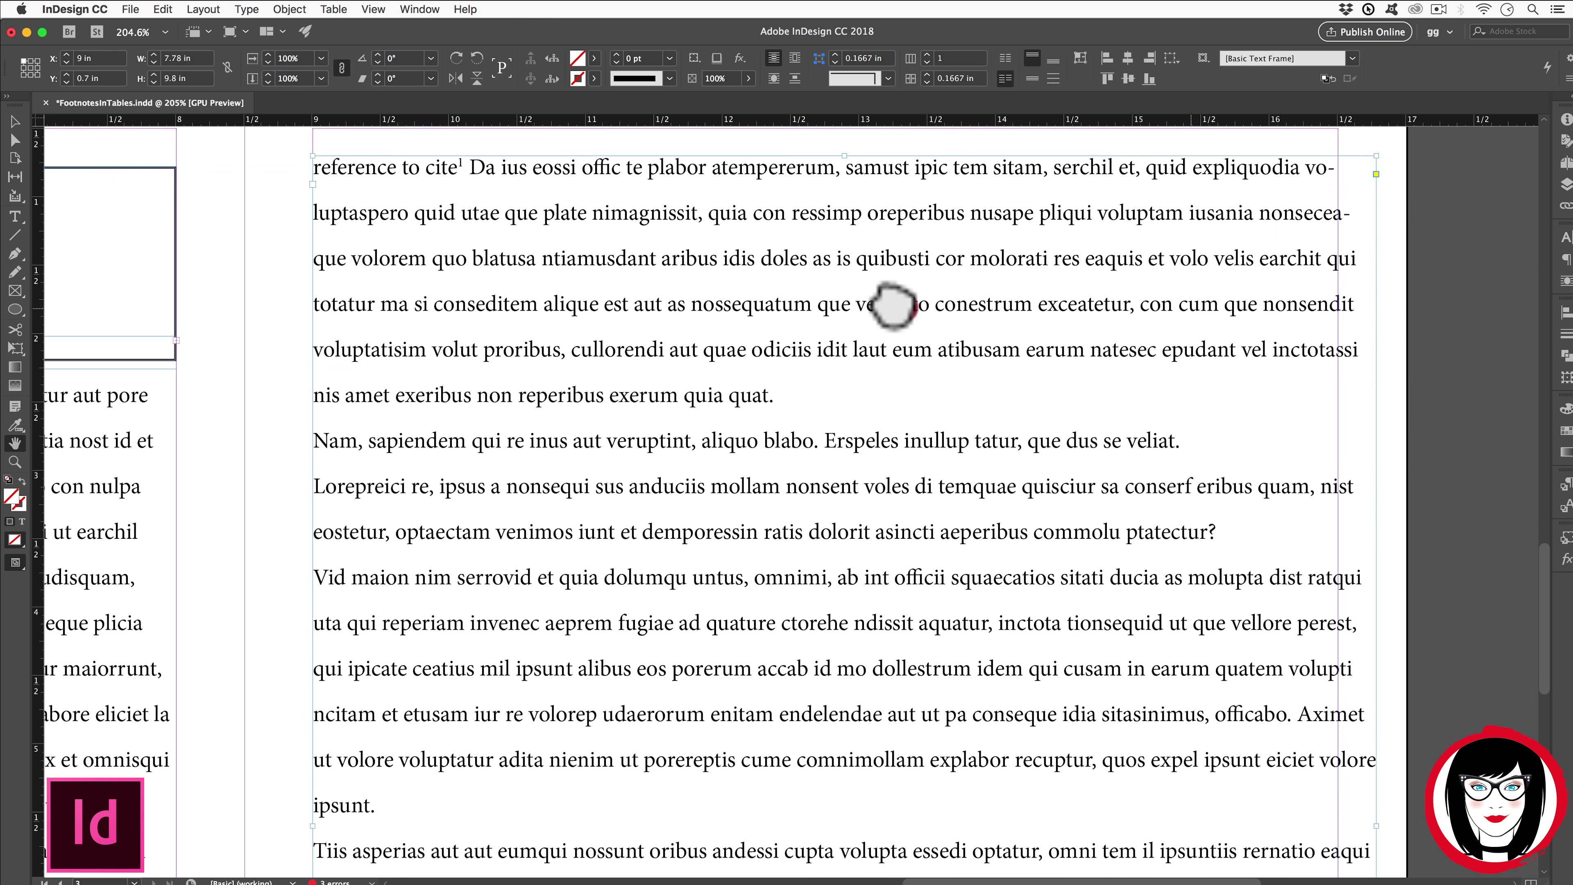
drag(891, 305, 899, 309)
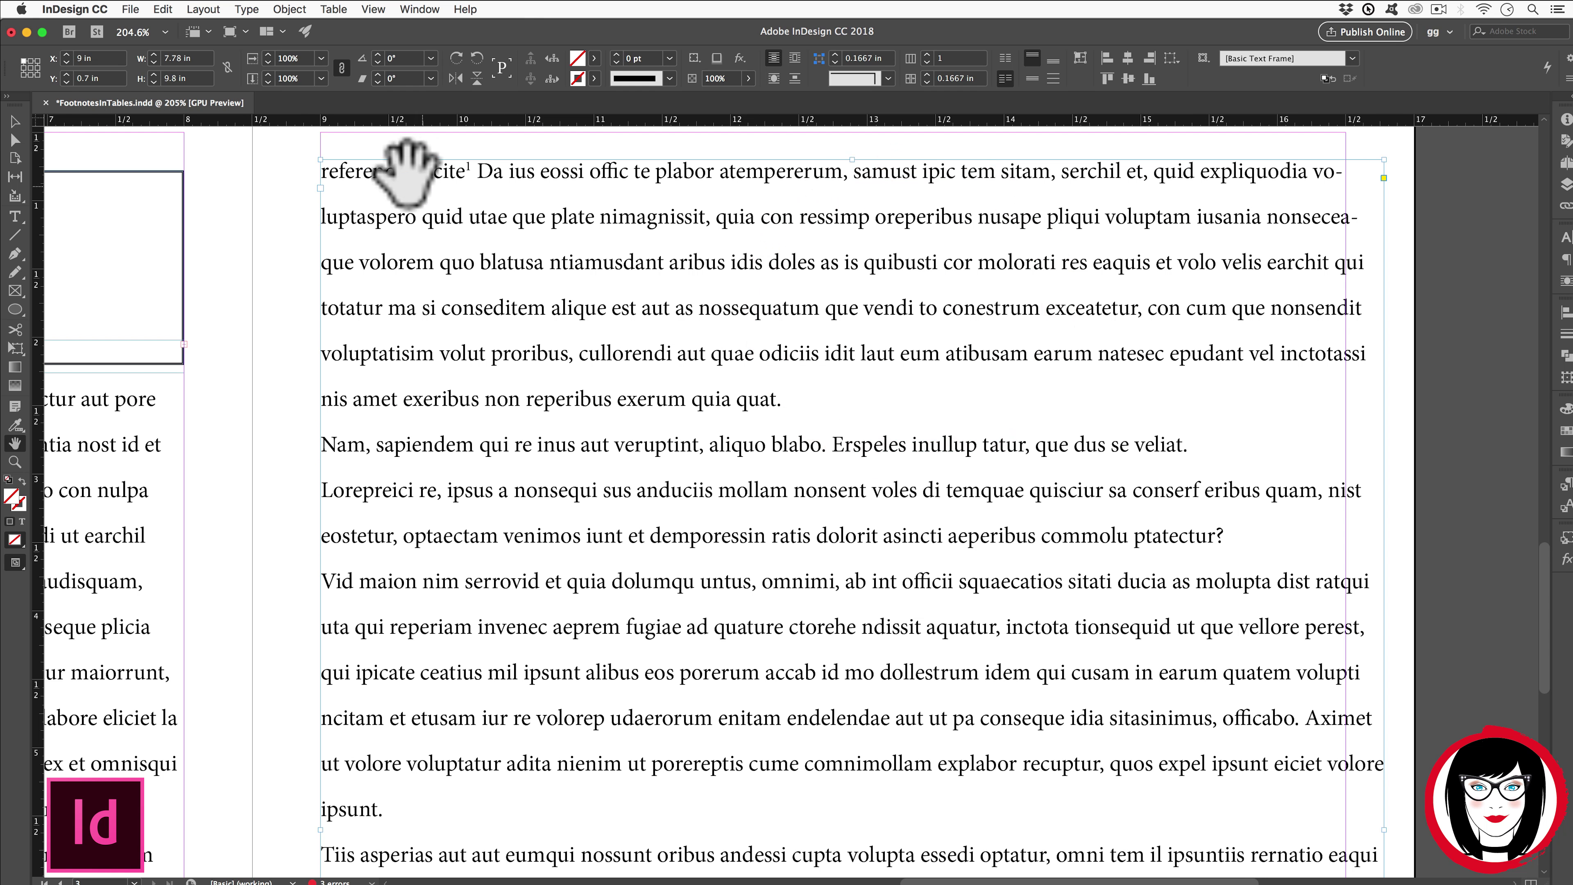
click(12, 120)
scroll(1122, 383, up, 2)
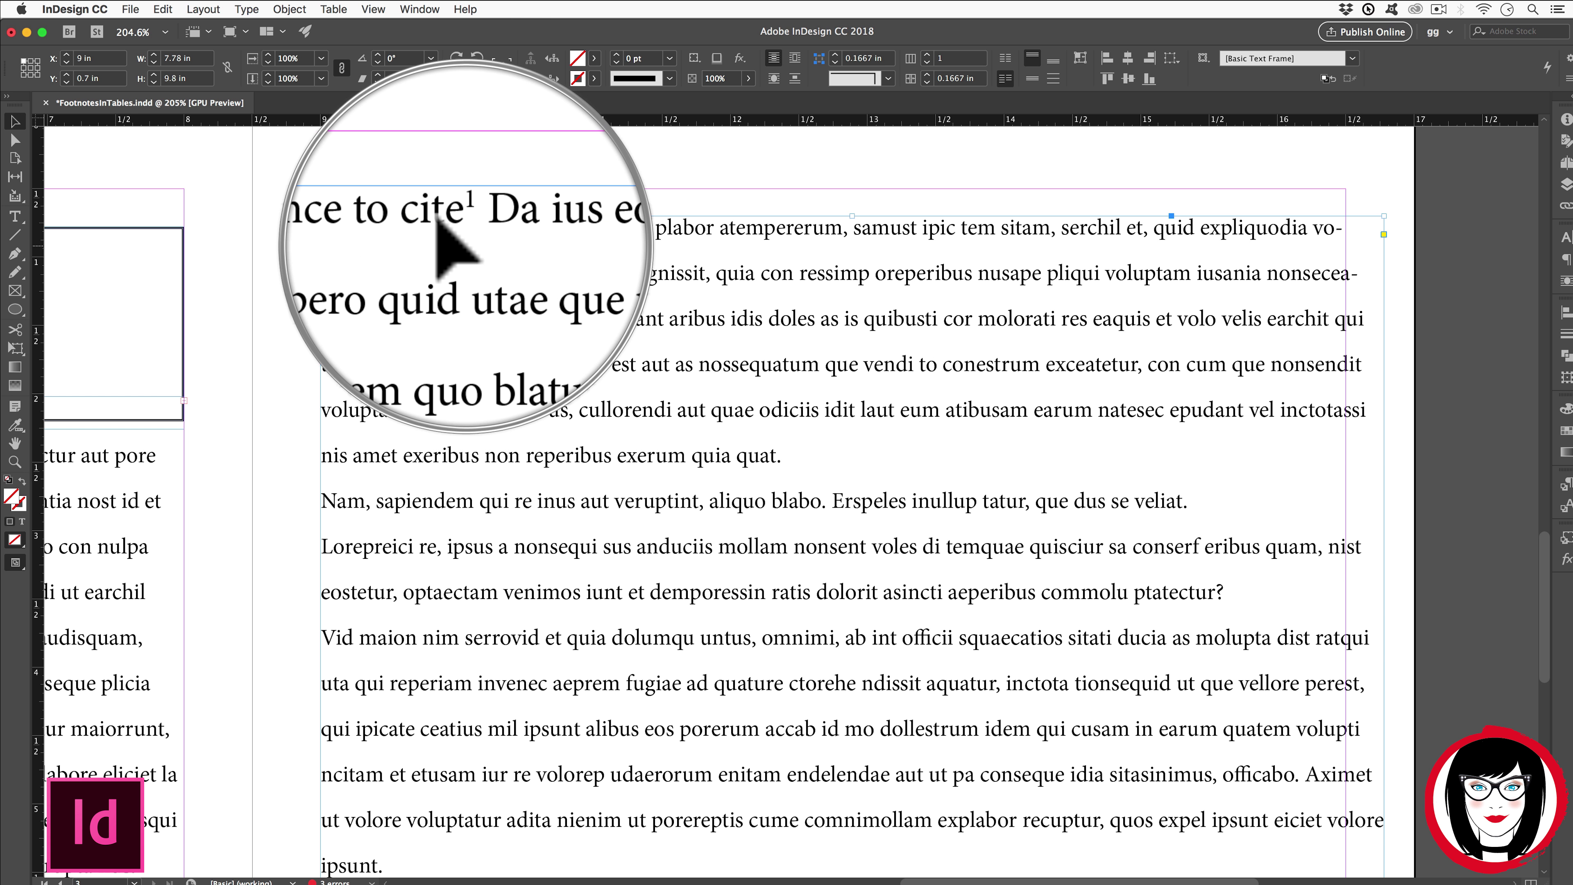
scroll(632, 473, down, 10)
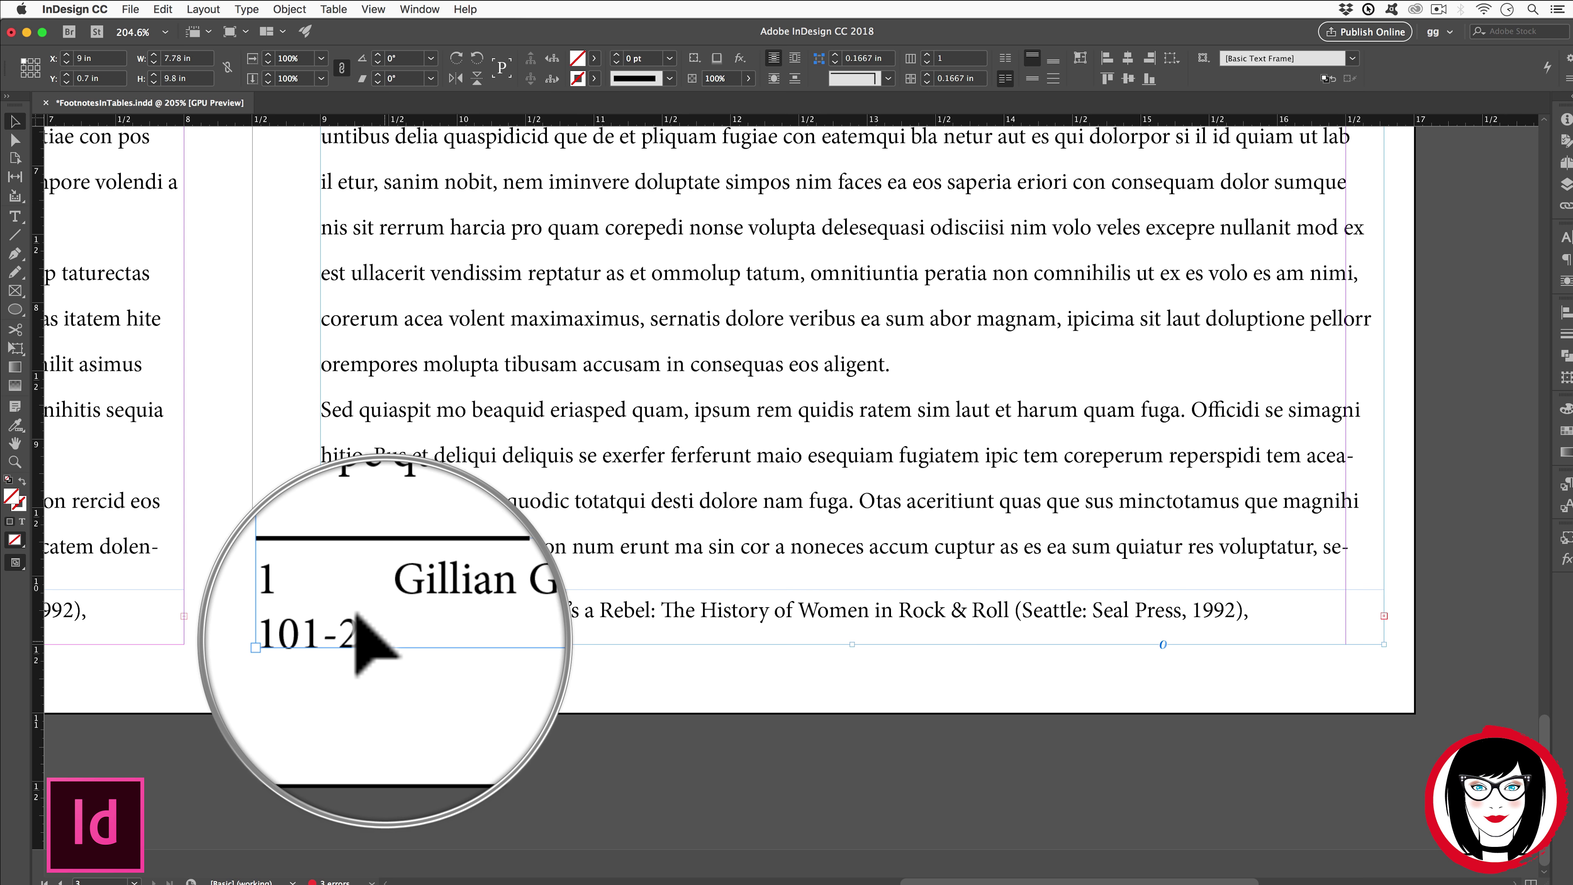
scroll(474, 520, up, 10)
key(h)
drag(480, 505, 949, 449)
drag(403, 288, 774, 437)
key(v)
click(572, 232)
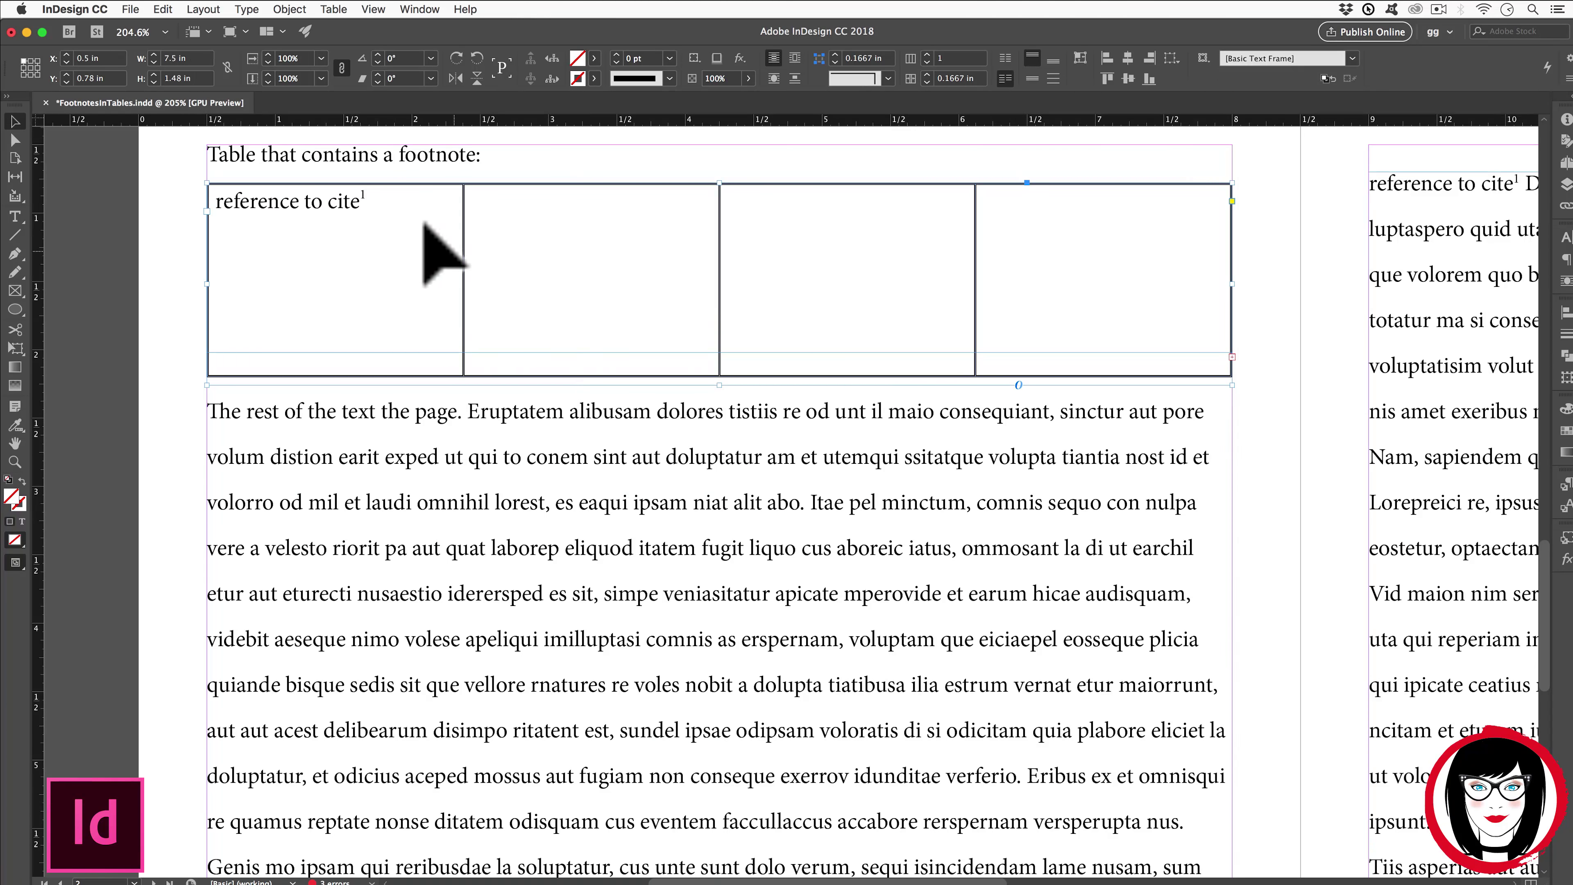
Enter "another reference" in the table's second cell and check whether Insert Footnote is available there
double_click(514, 201)
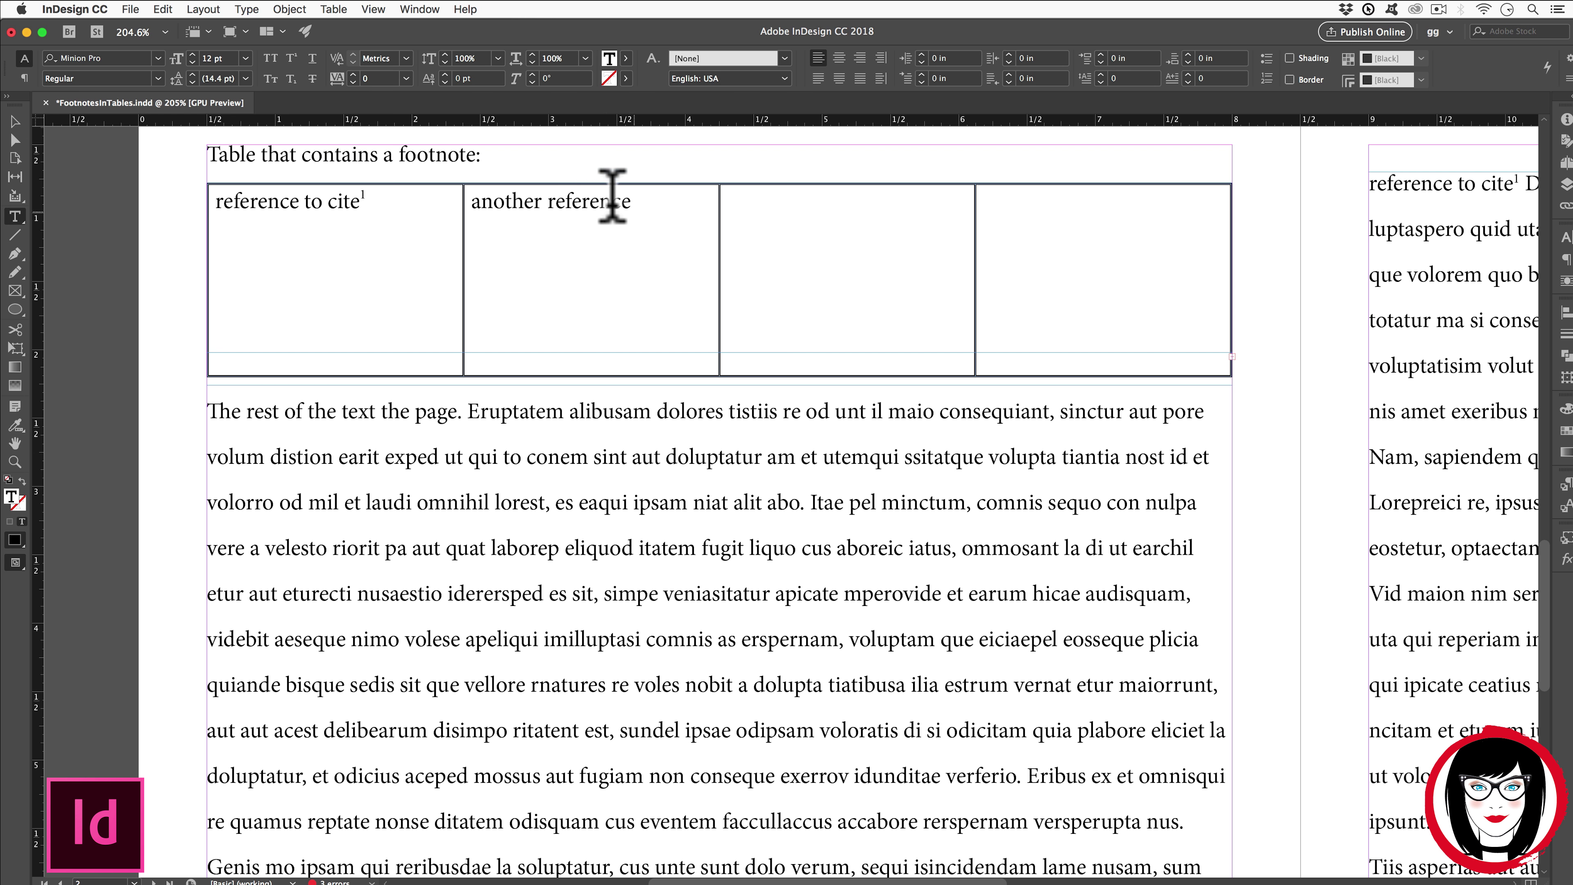
click(247, 9)
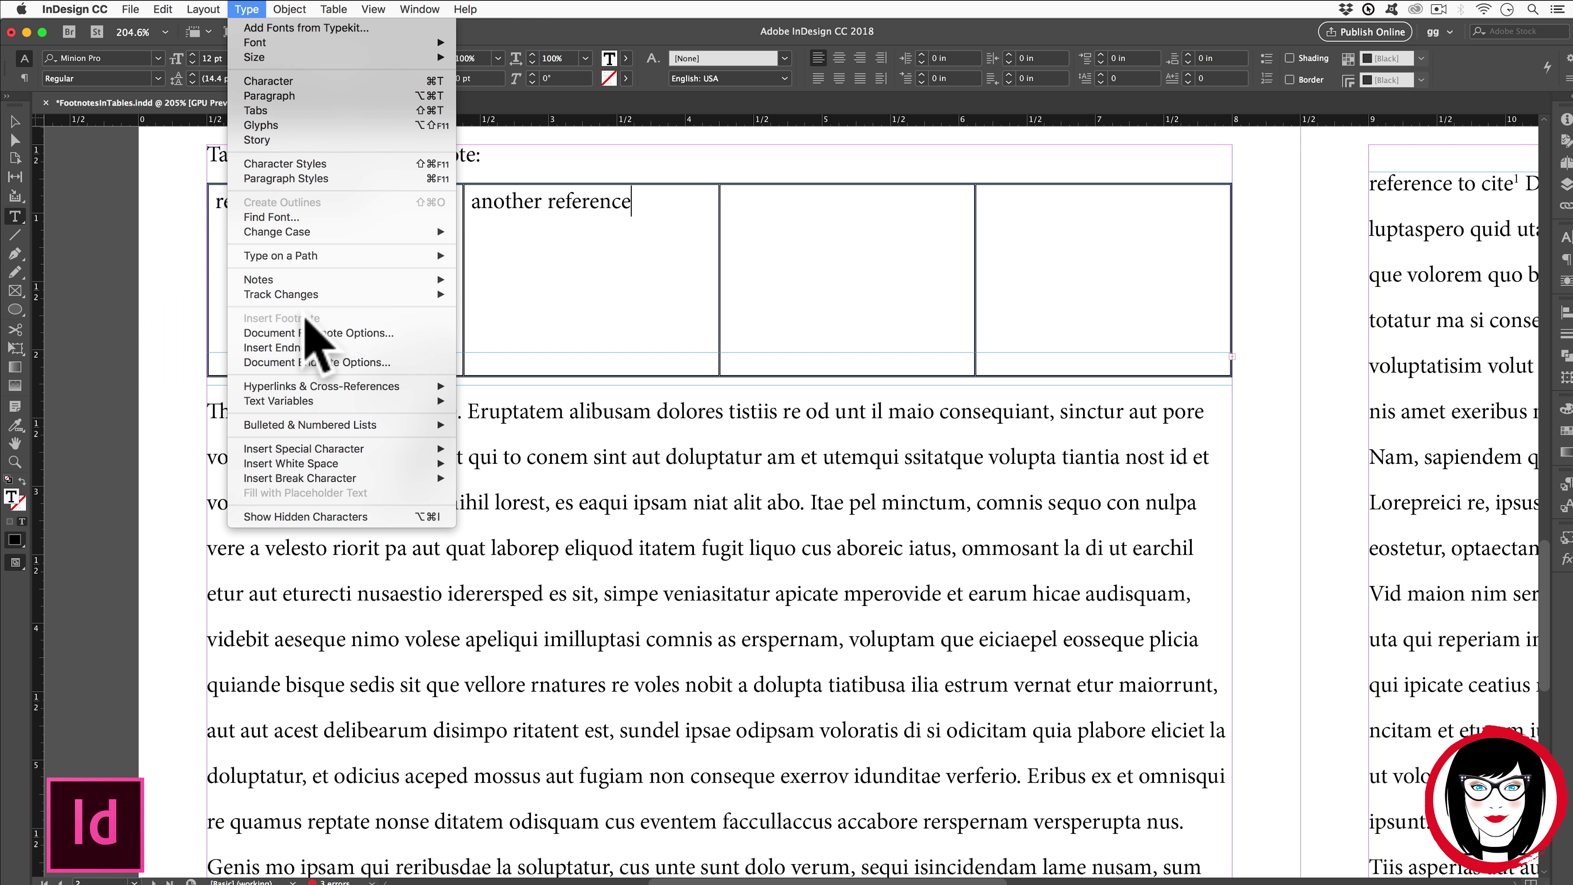
click(641, 573)
Insert a footnote after "The rest of the text the page." in the body text below the table
click(459, 411)
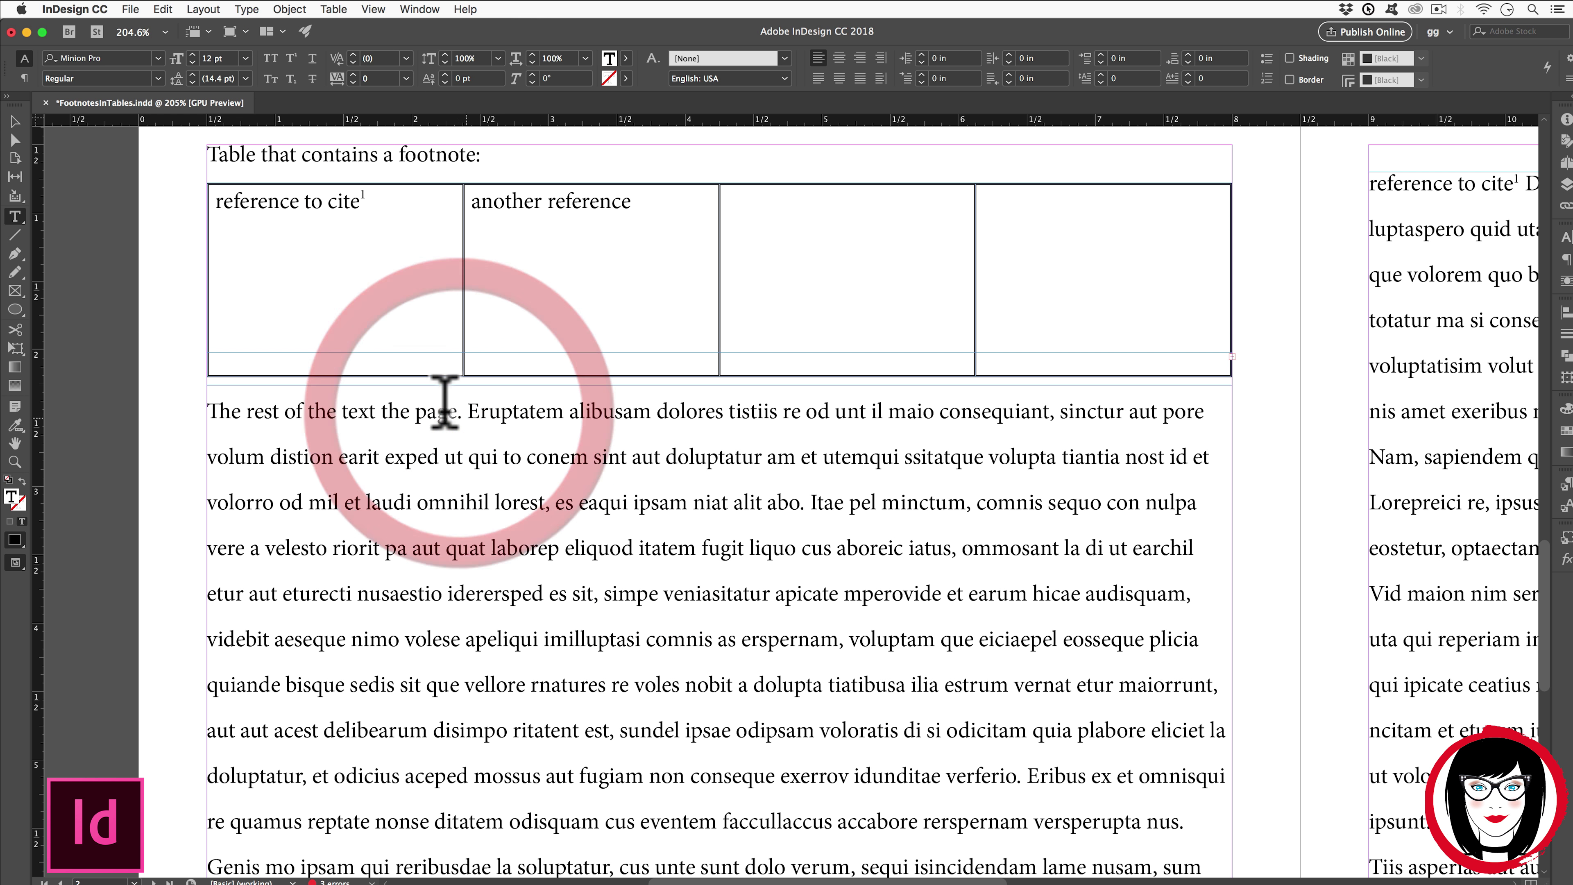
click(247, 8)
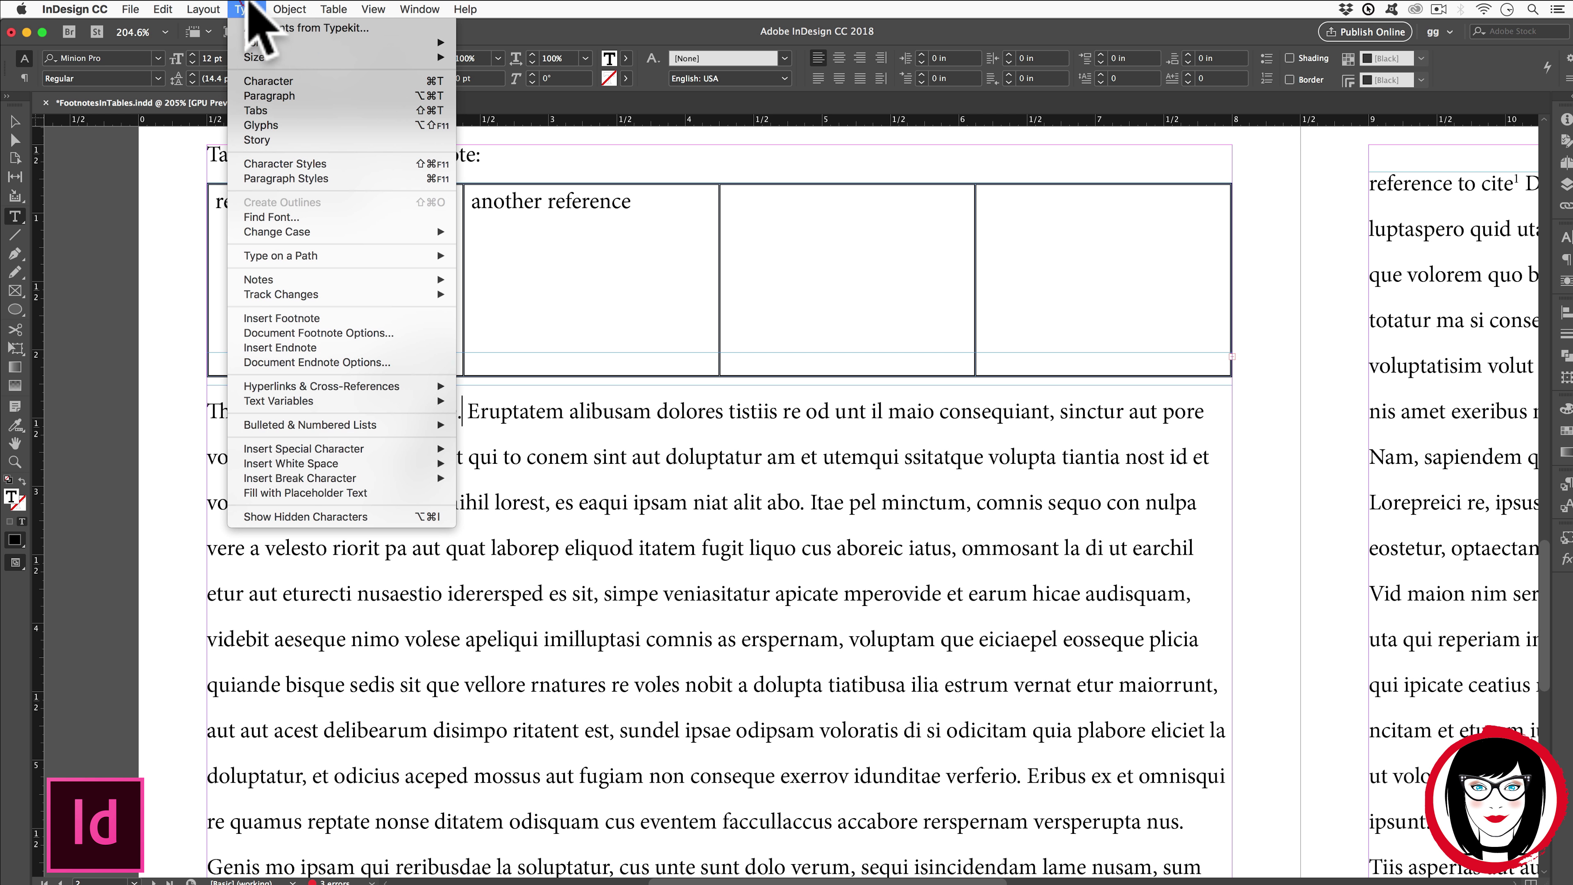
click(260, 319)
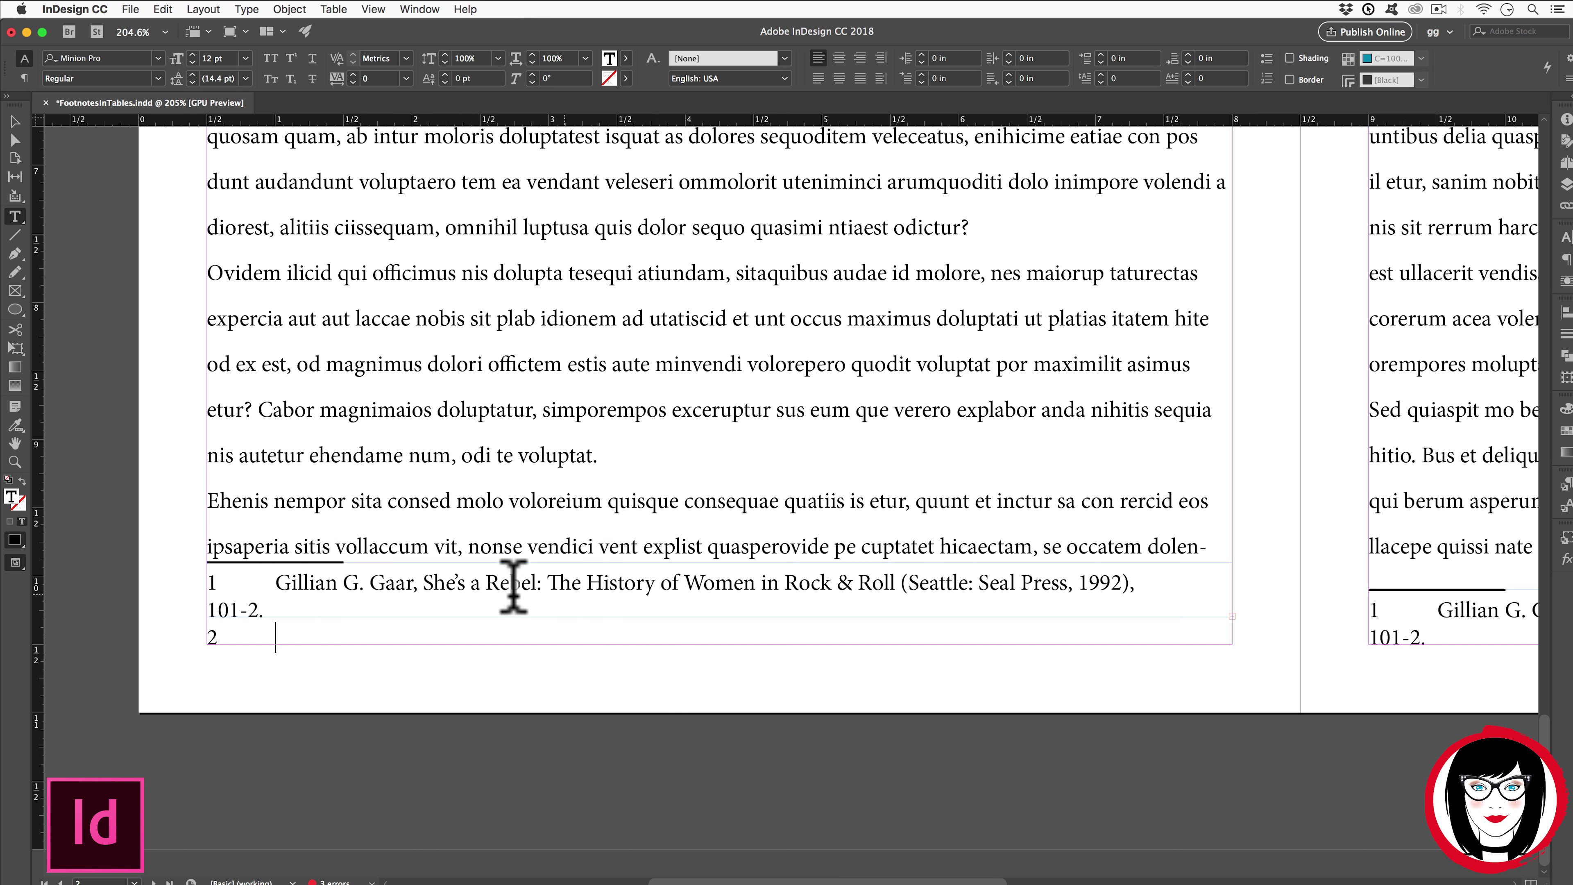
click(259, 155)
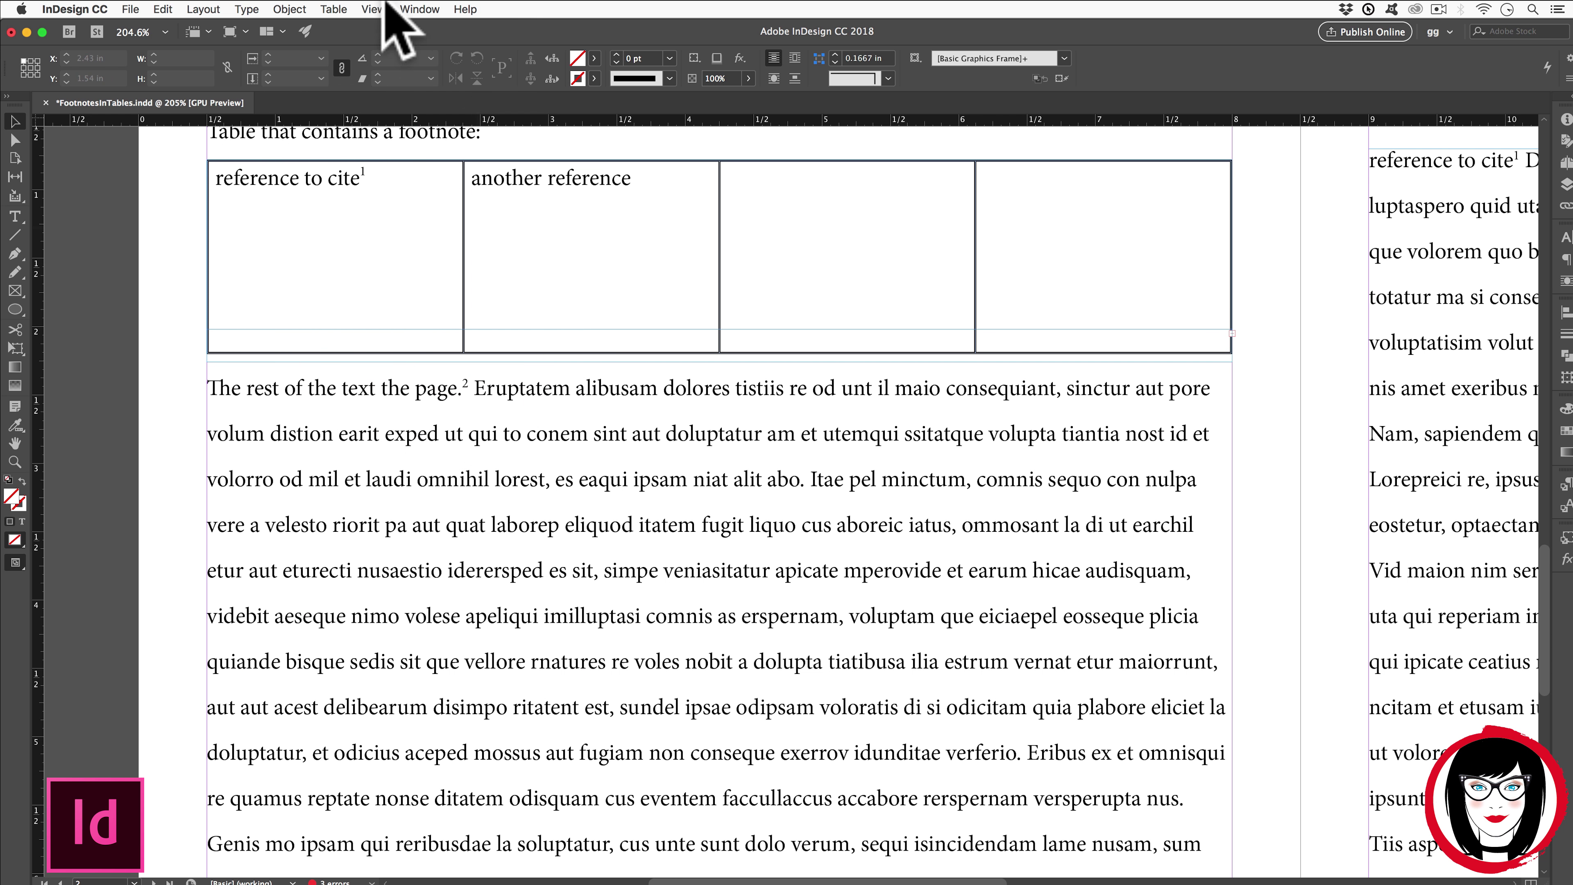
Check the table and type commands for a footnote option while no text is being edited
scroll(396, 260, up, 1)
scroll(394, 243, up, 1)
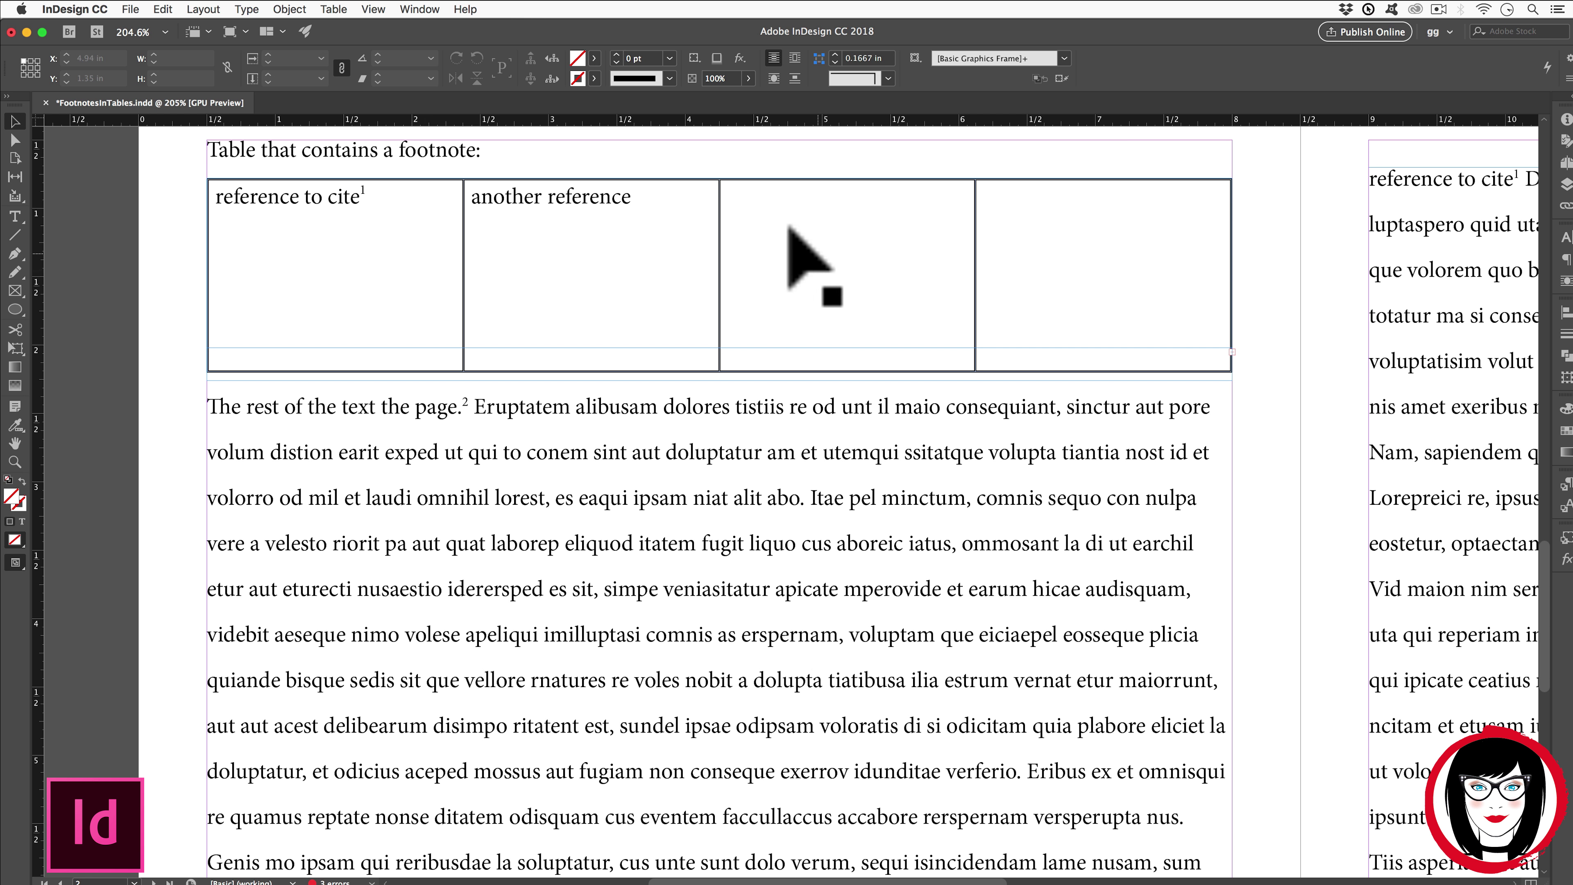
click(333, 9)
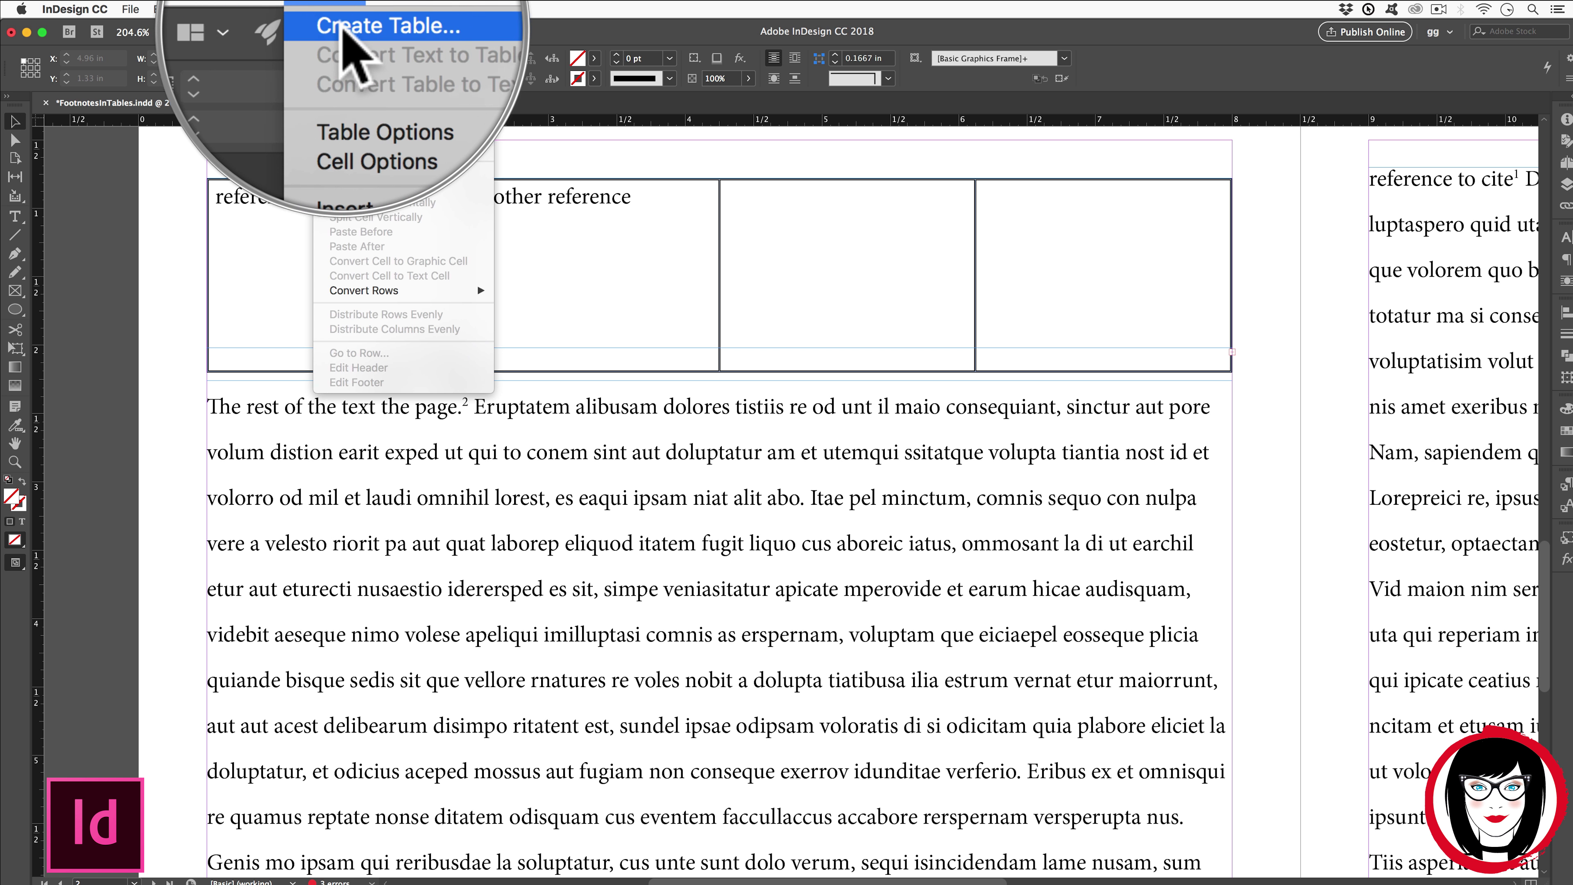
key(Escape)
click(245, 9)
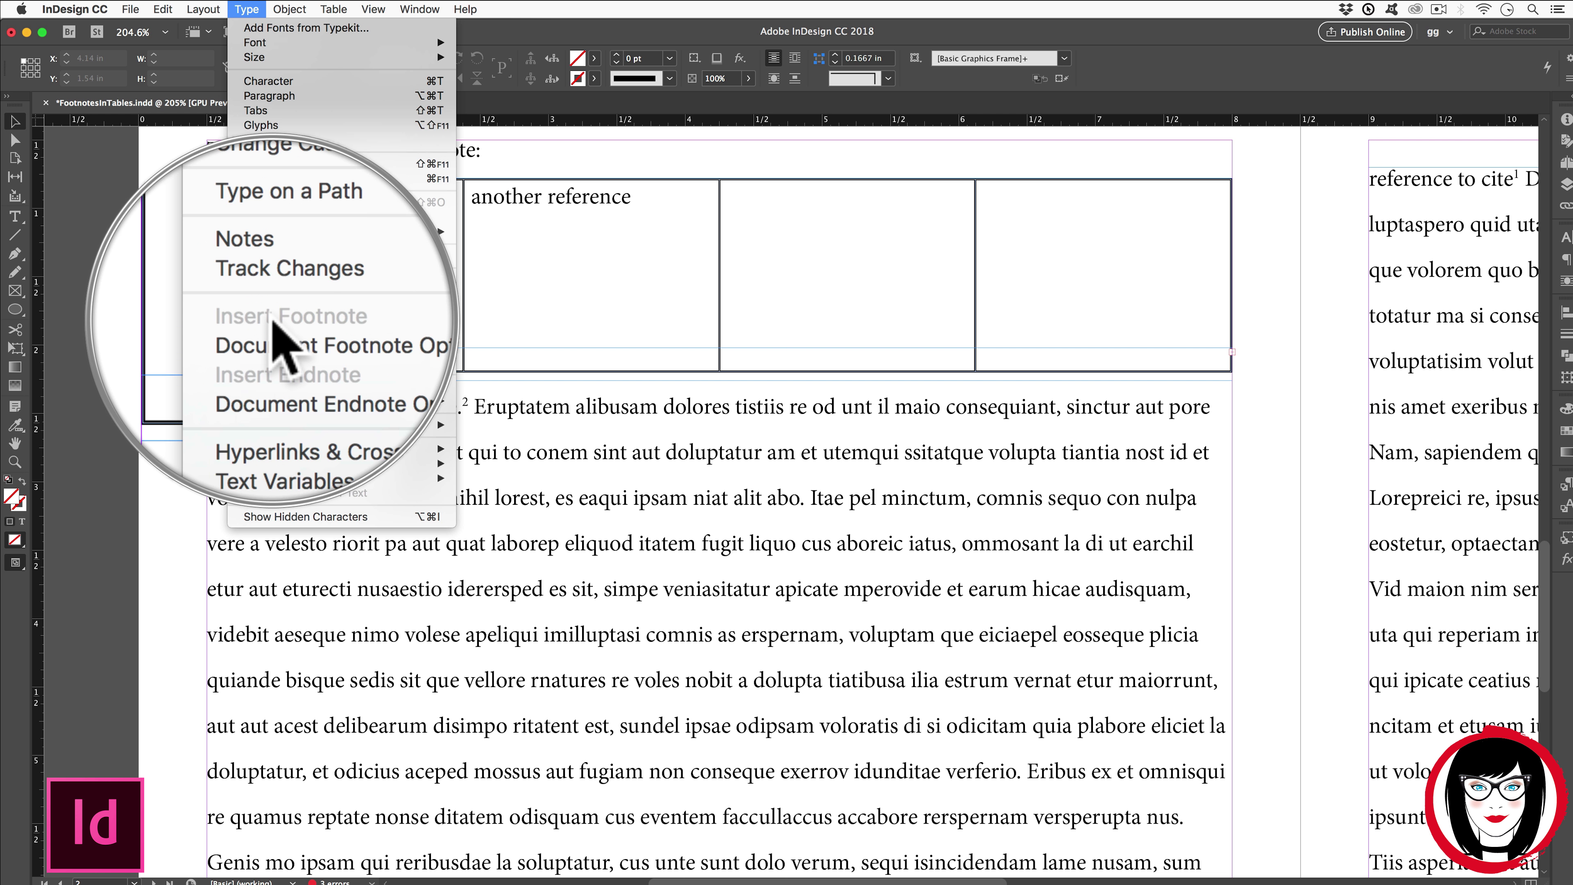
key(Escape)
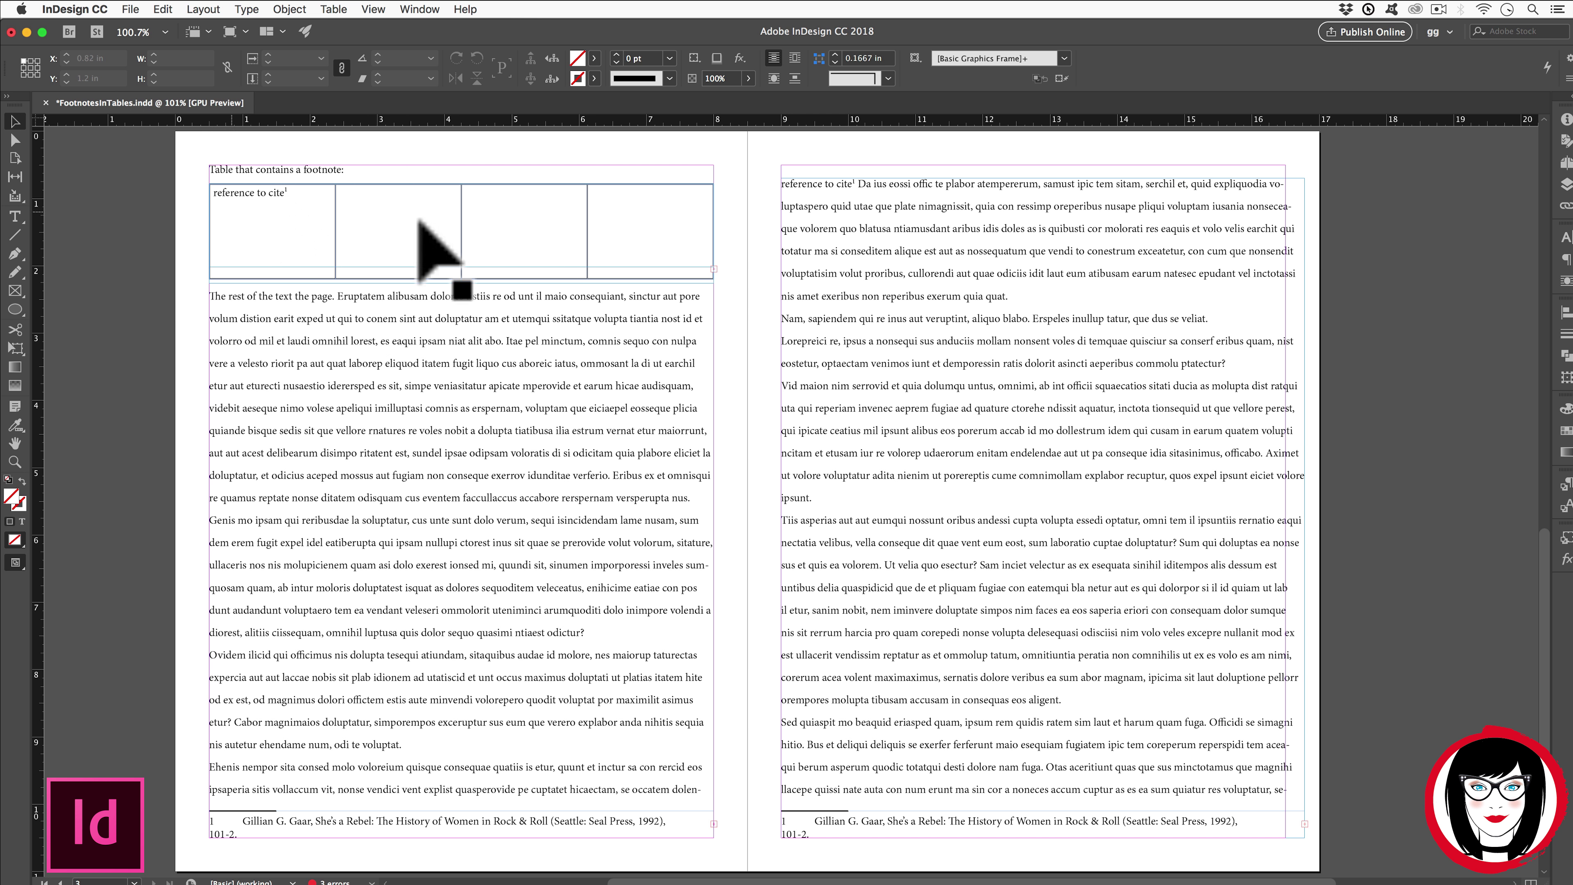
Delete the table frame and the body text frame from the left page
drag(211, 157, 394, 558)
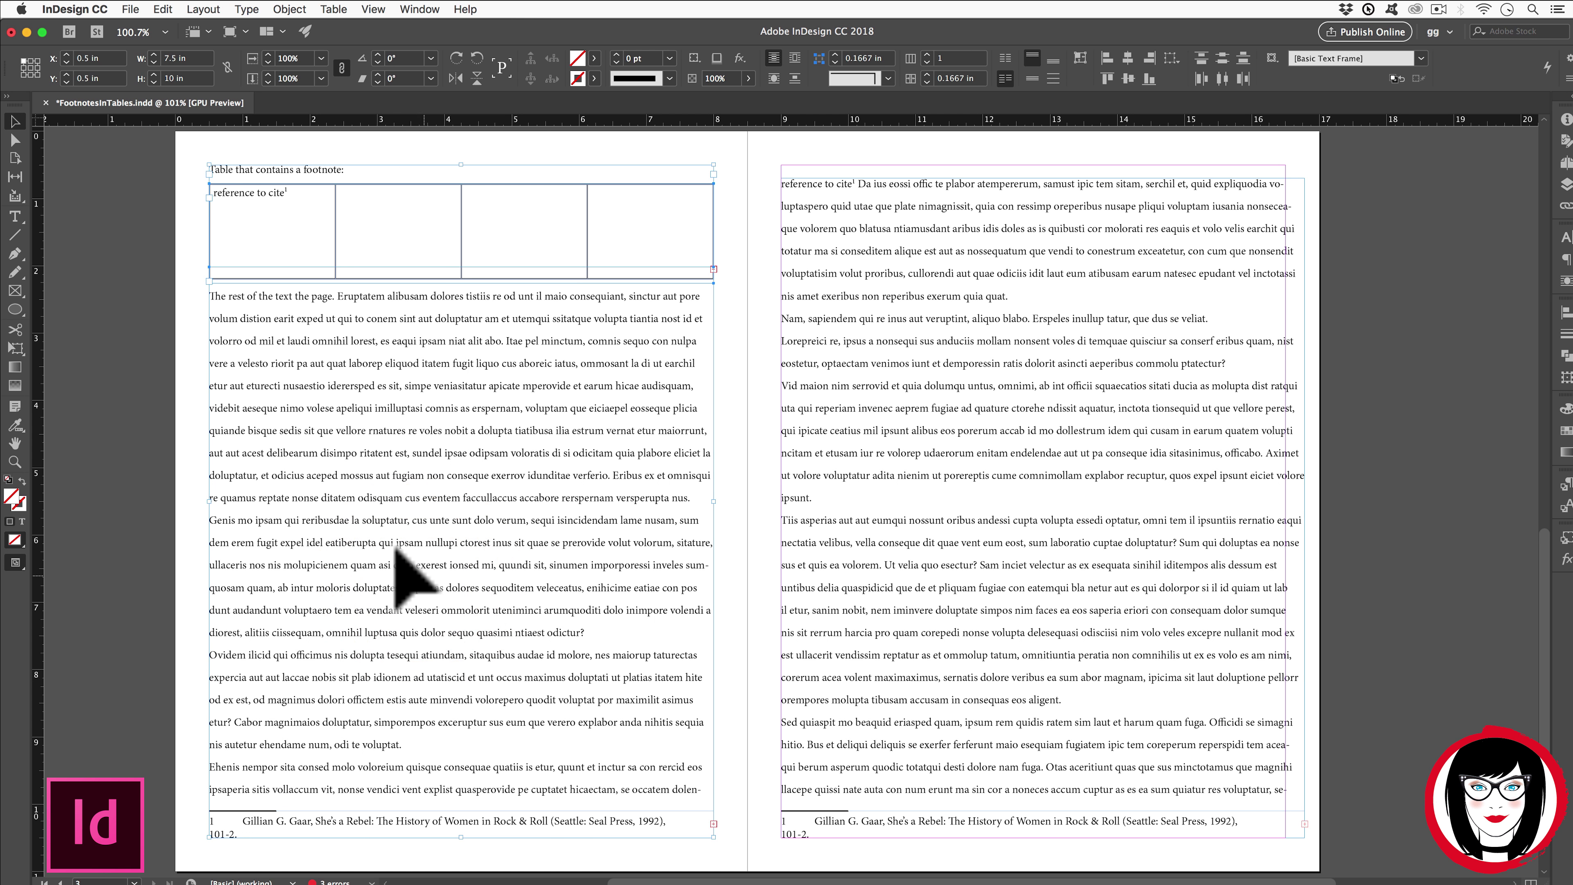
key(Delete)
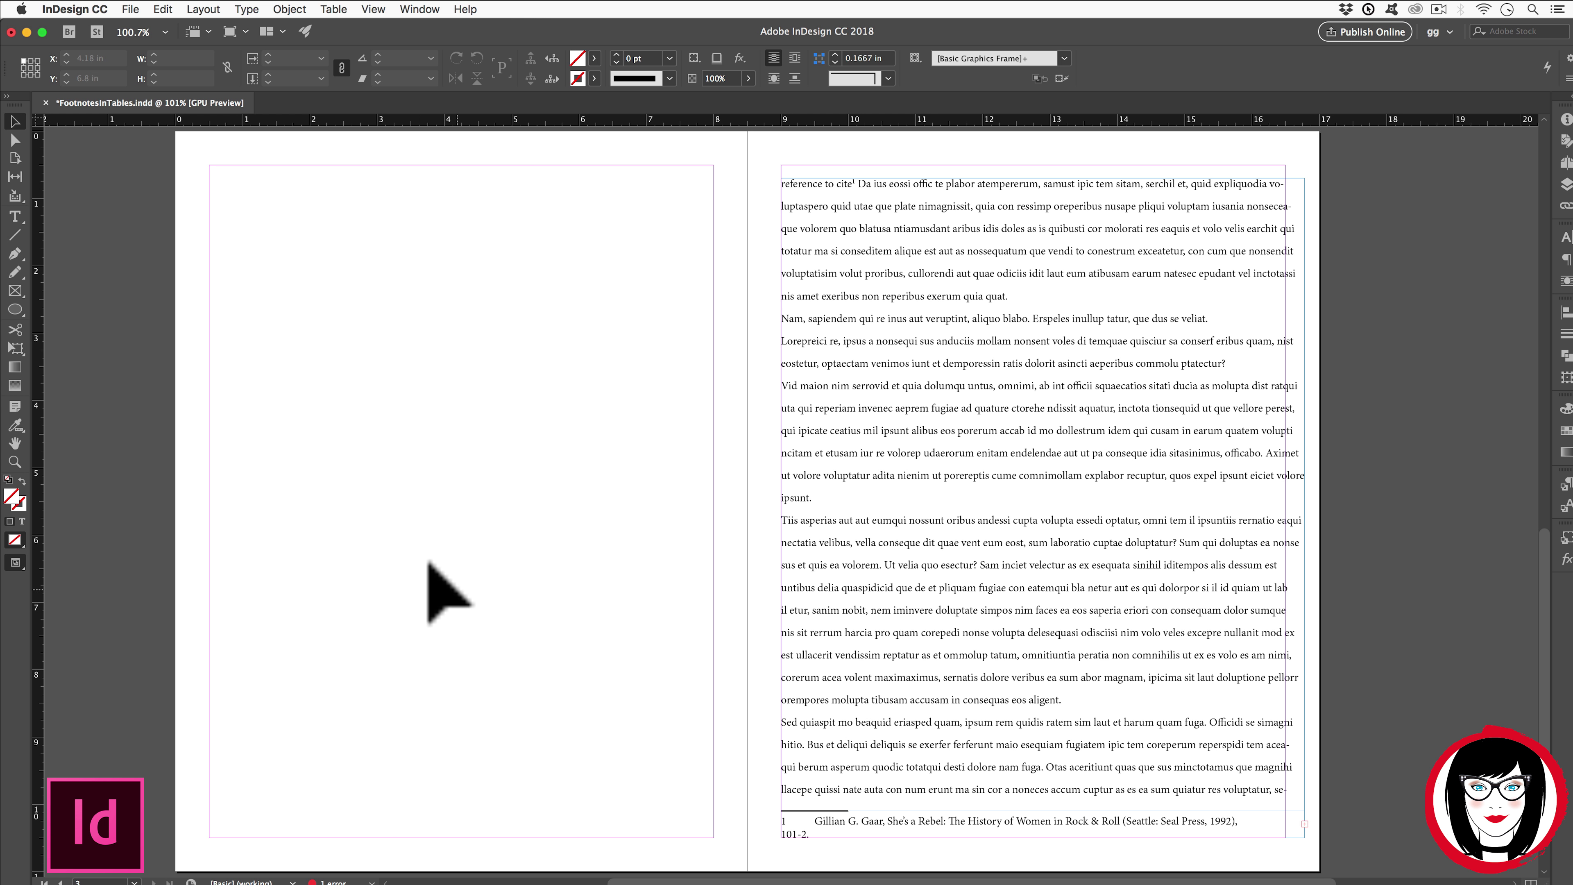
Create a Basic Table with 8 body rows and 4 columns across the left page's full margin width, starting at its top margin
click(339, 8)
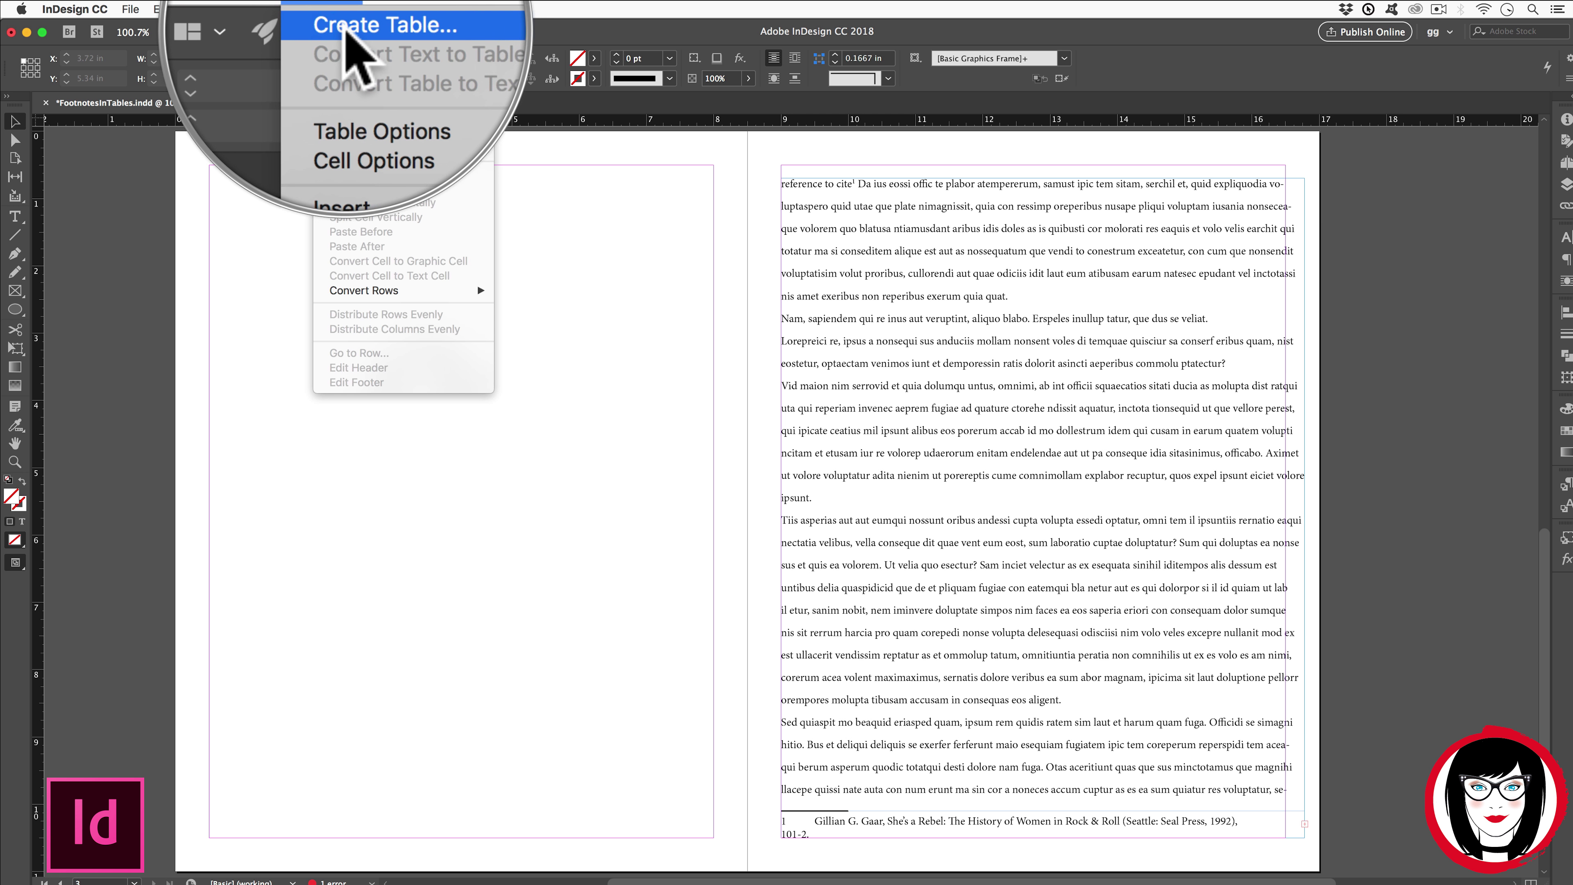
click(356, 23)
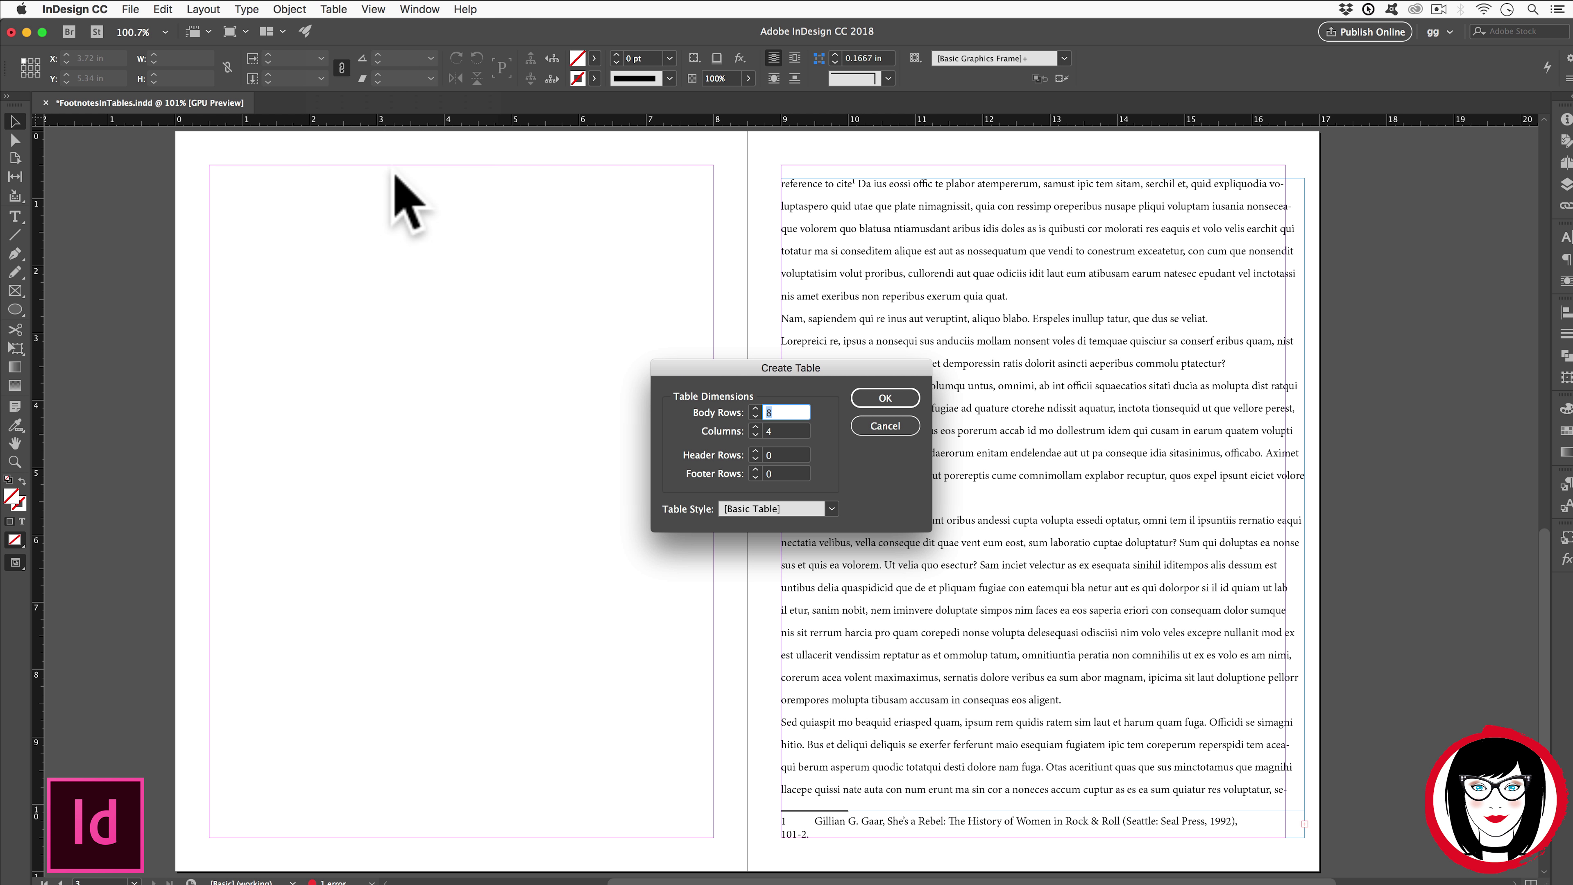
drag(779, 374, 479, 301)
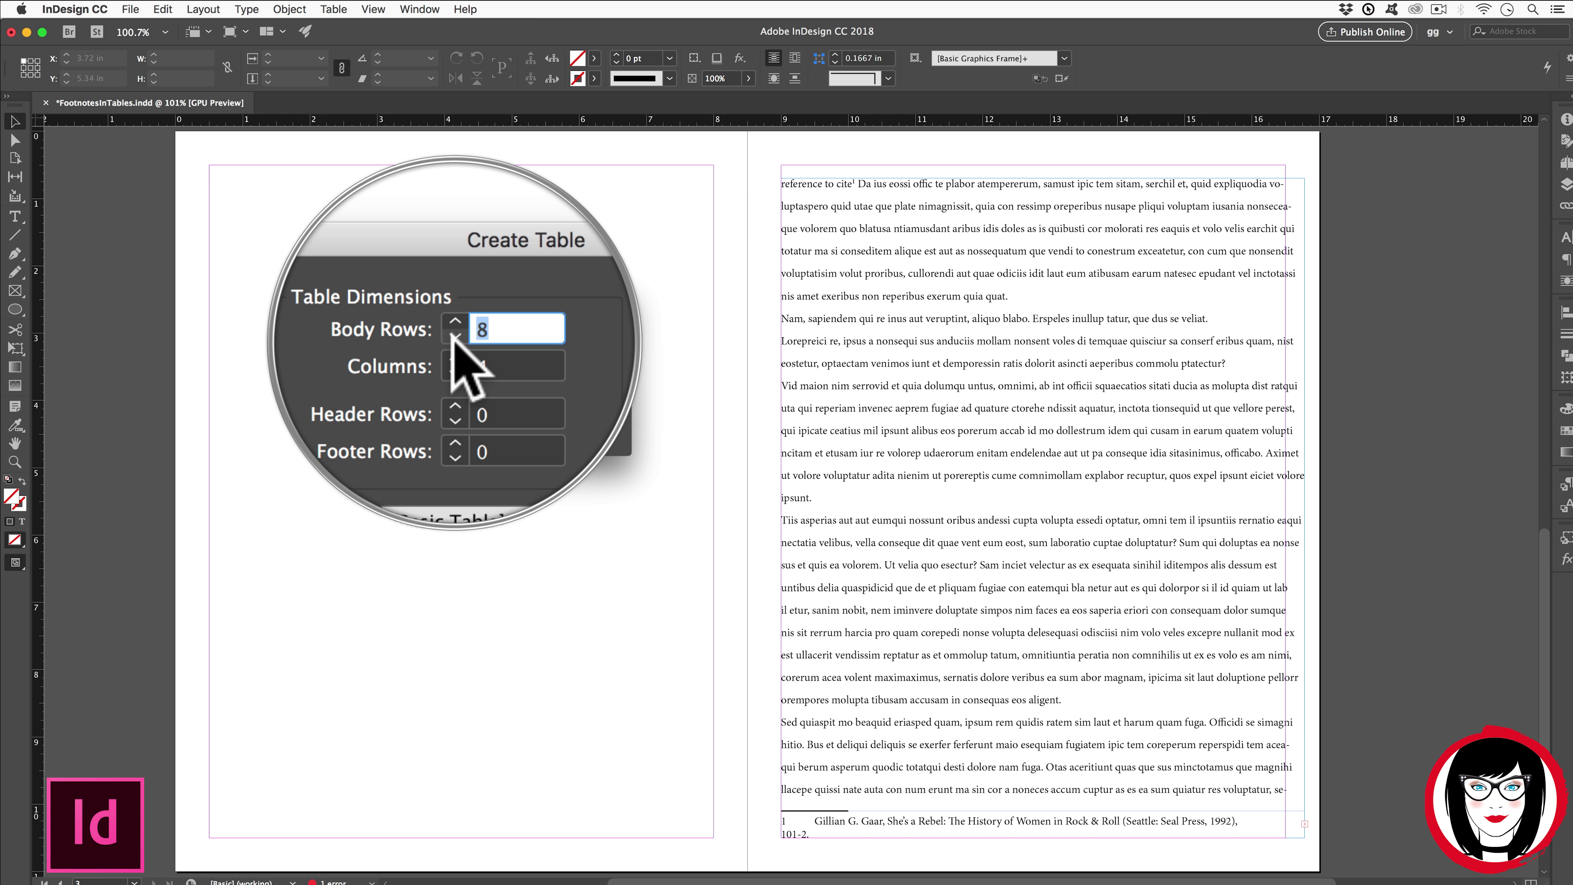
click(585, 322)
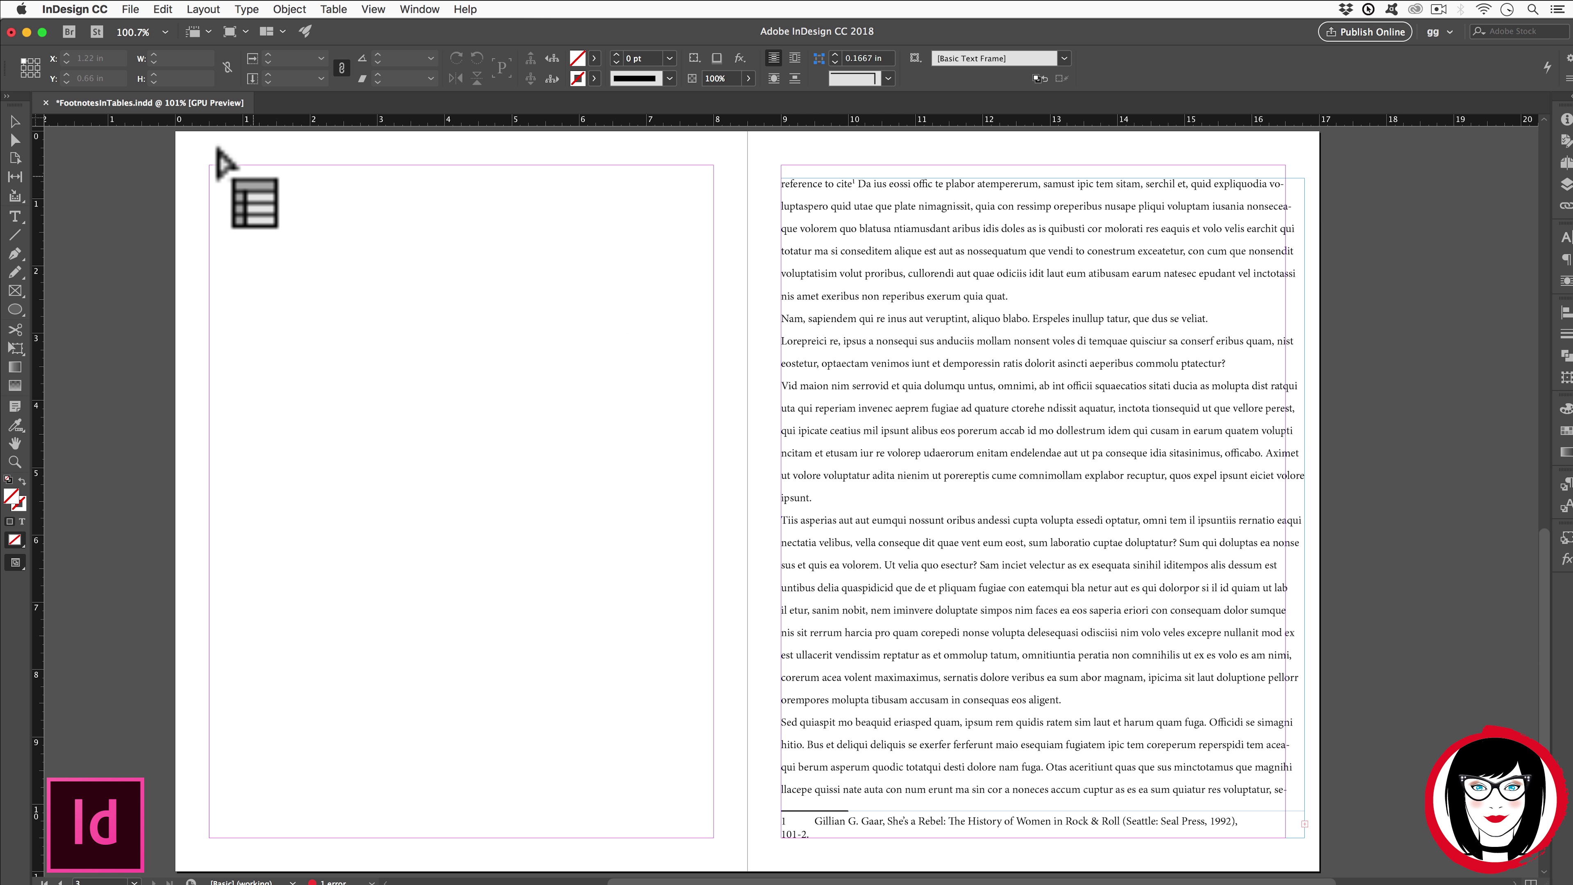
drag(211, 165, 713, 270)
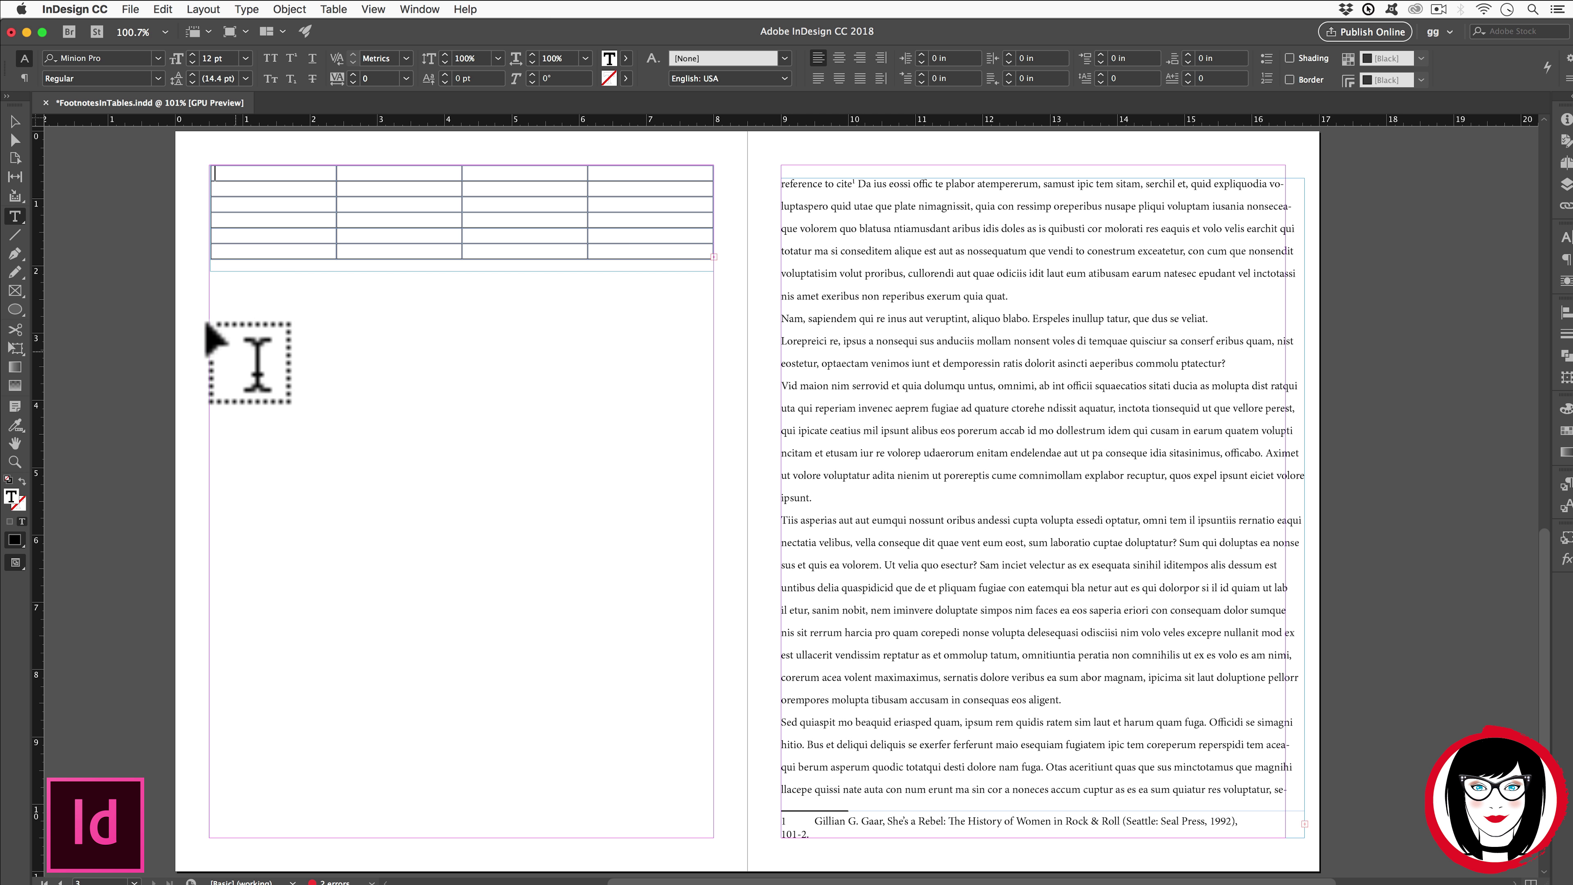
Move through the table's cells, enter sample text in the second row's last cell, and clear it
key(Tab)
key(Tab)
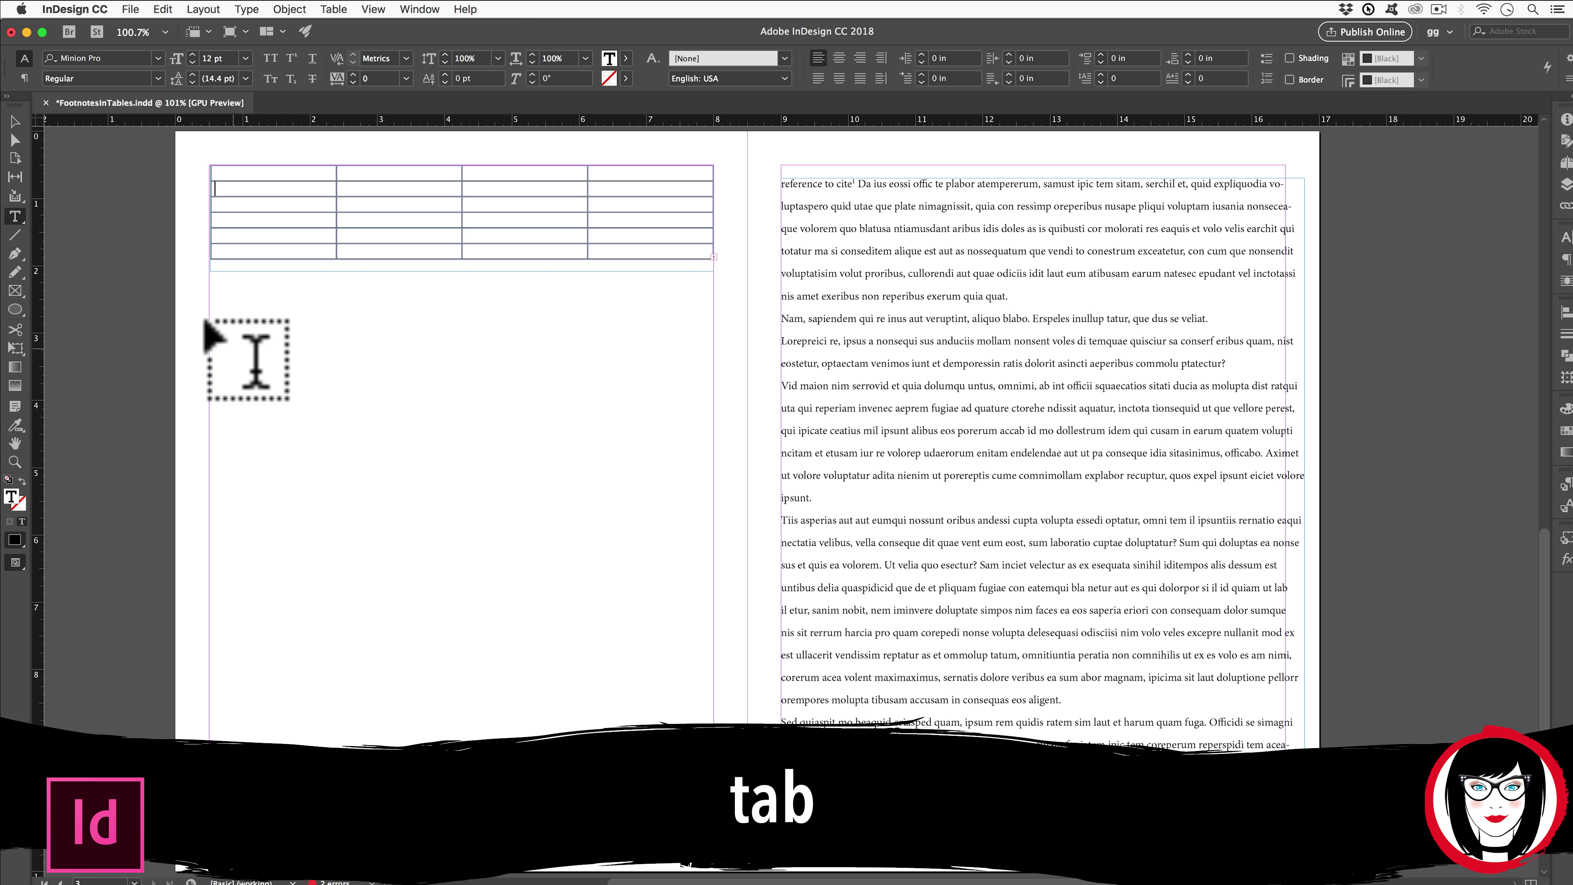
key(Tab)
key(Tab)
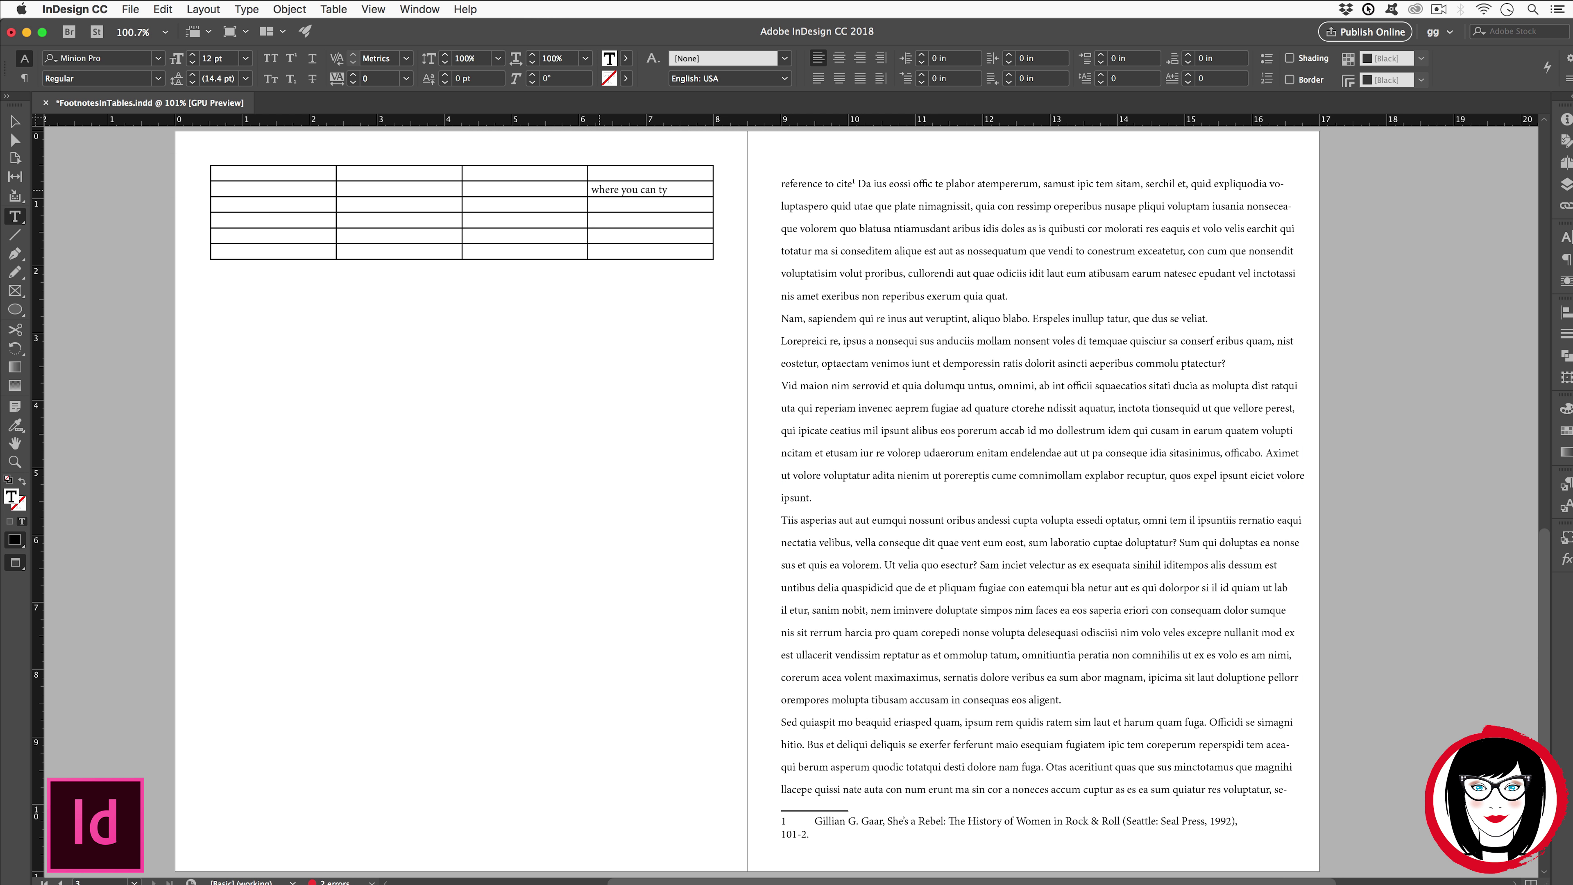
triple_click(603, 186)
key(BackSpace)
Enter "footnote" in the table's first cell and check whether Insert Footnote is available there
click(283, 173)
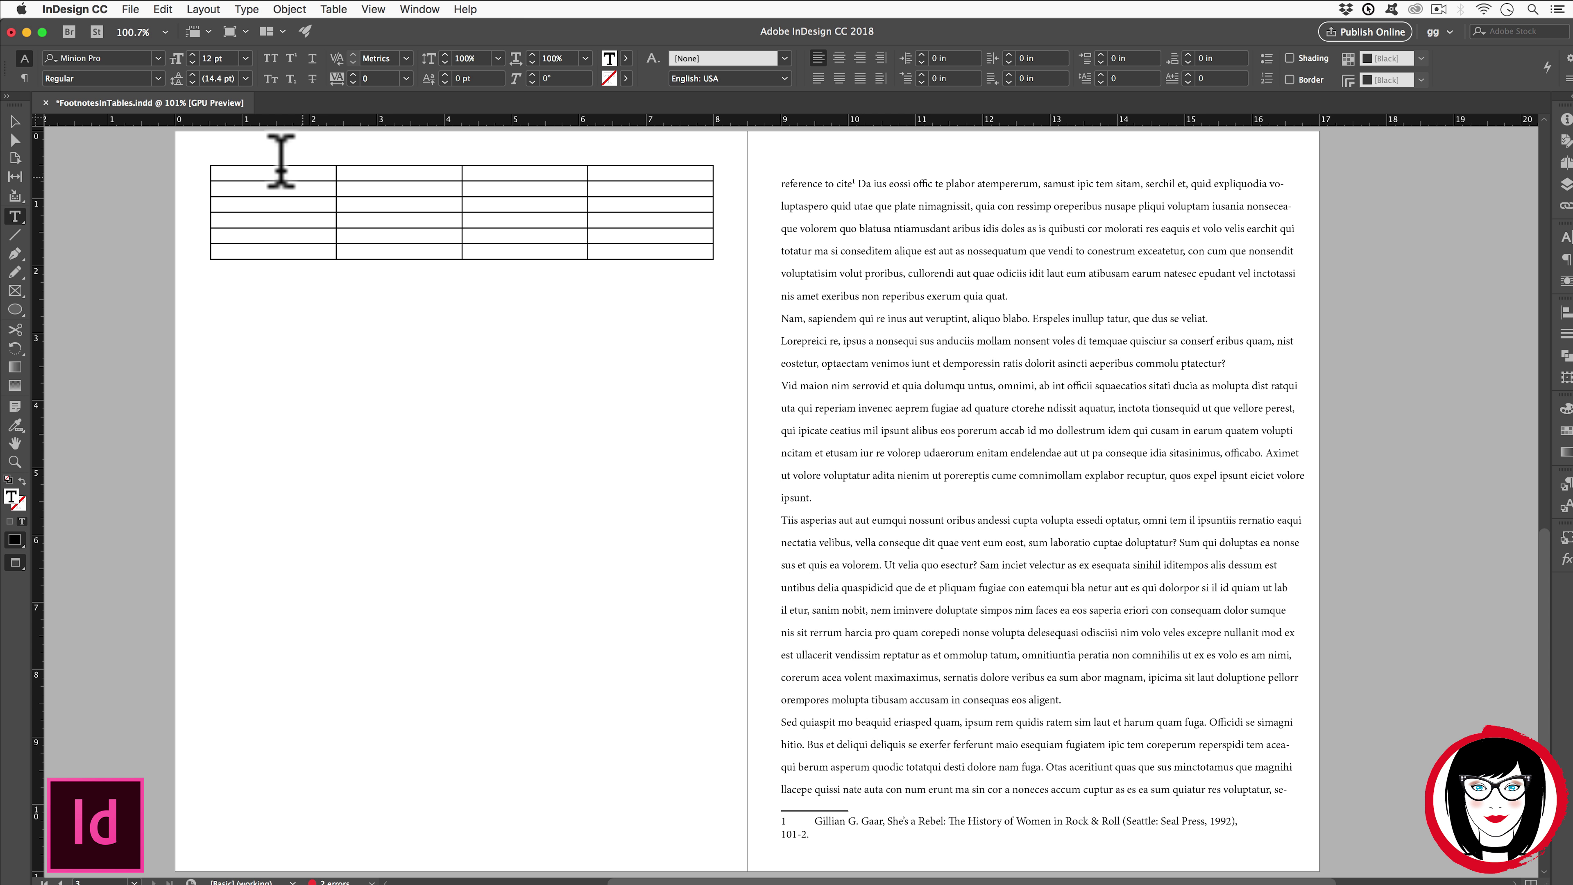
text(footnote)
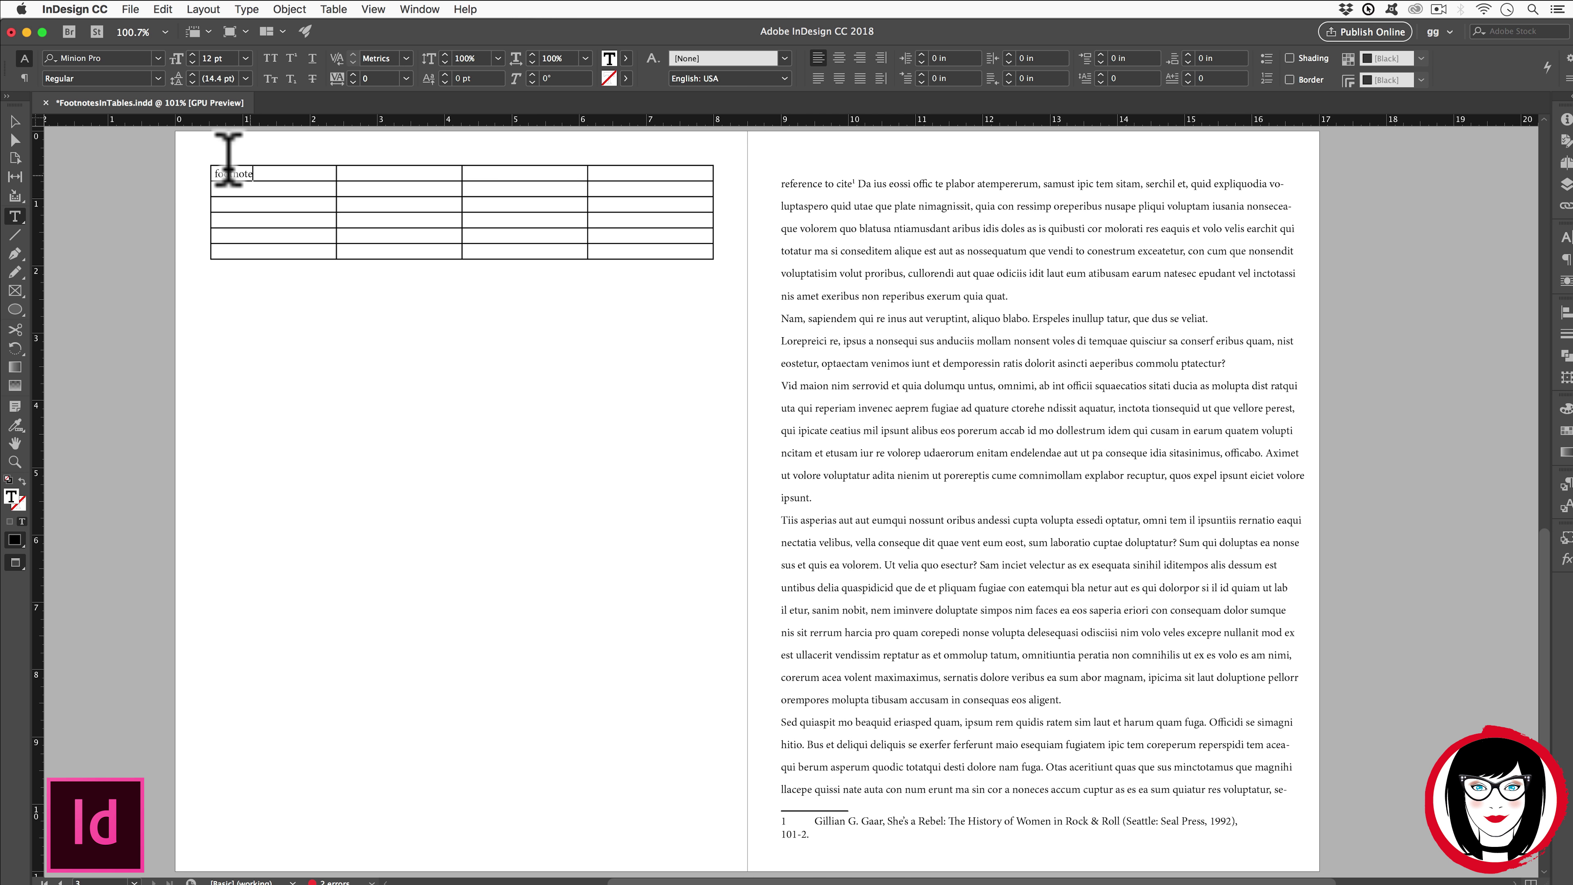
click(248, 8)
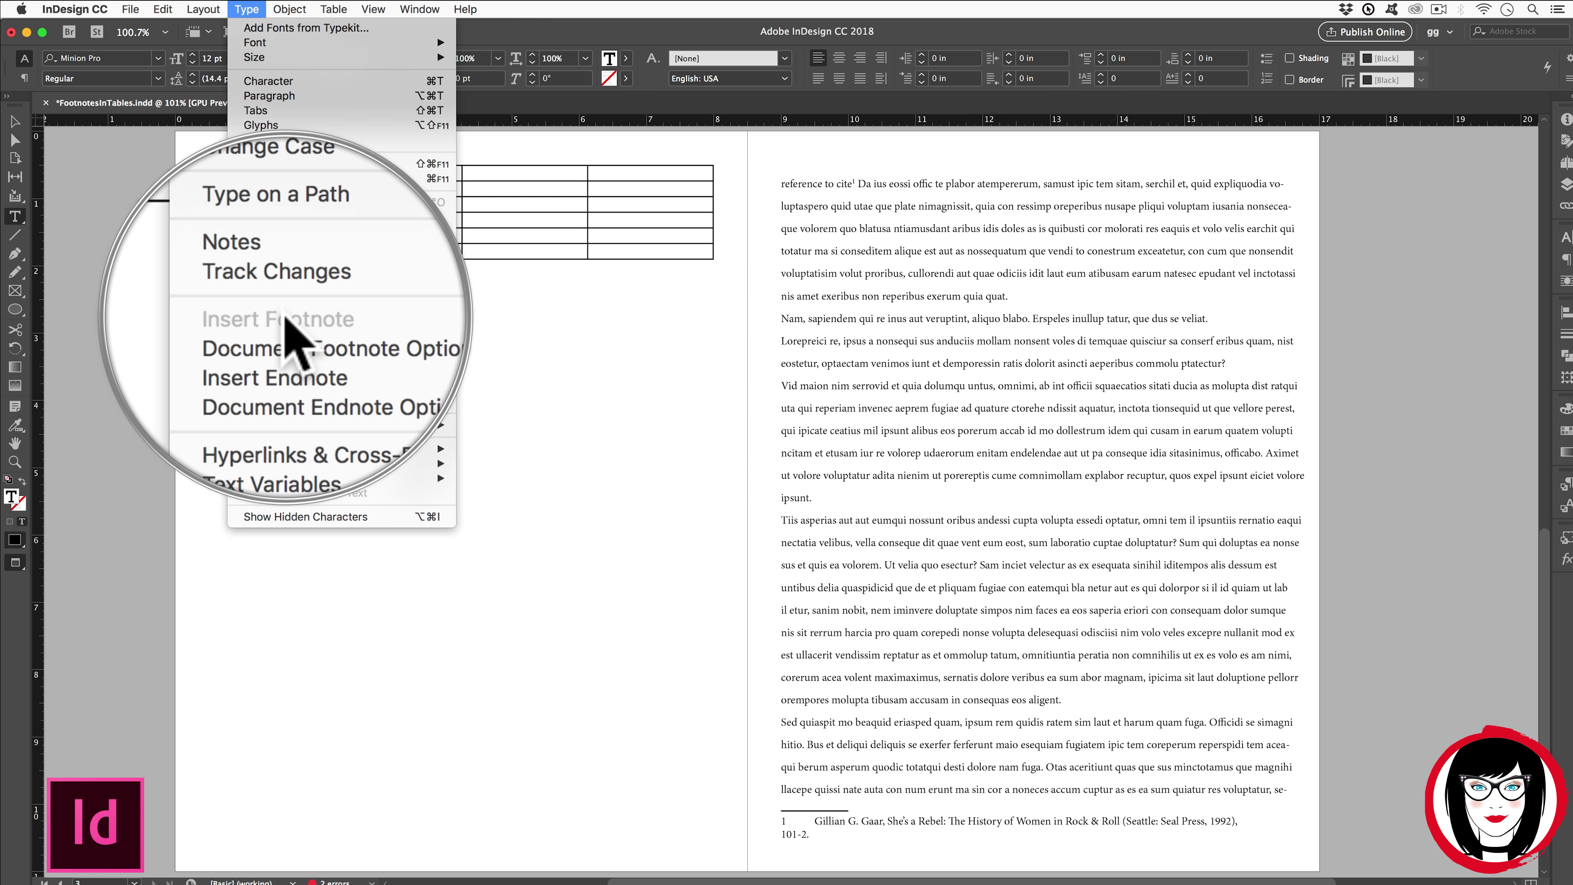
click(521, 223)
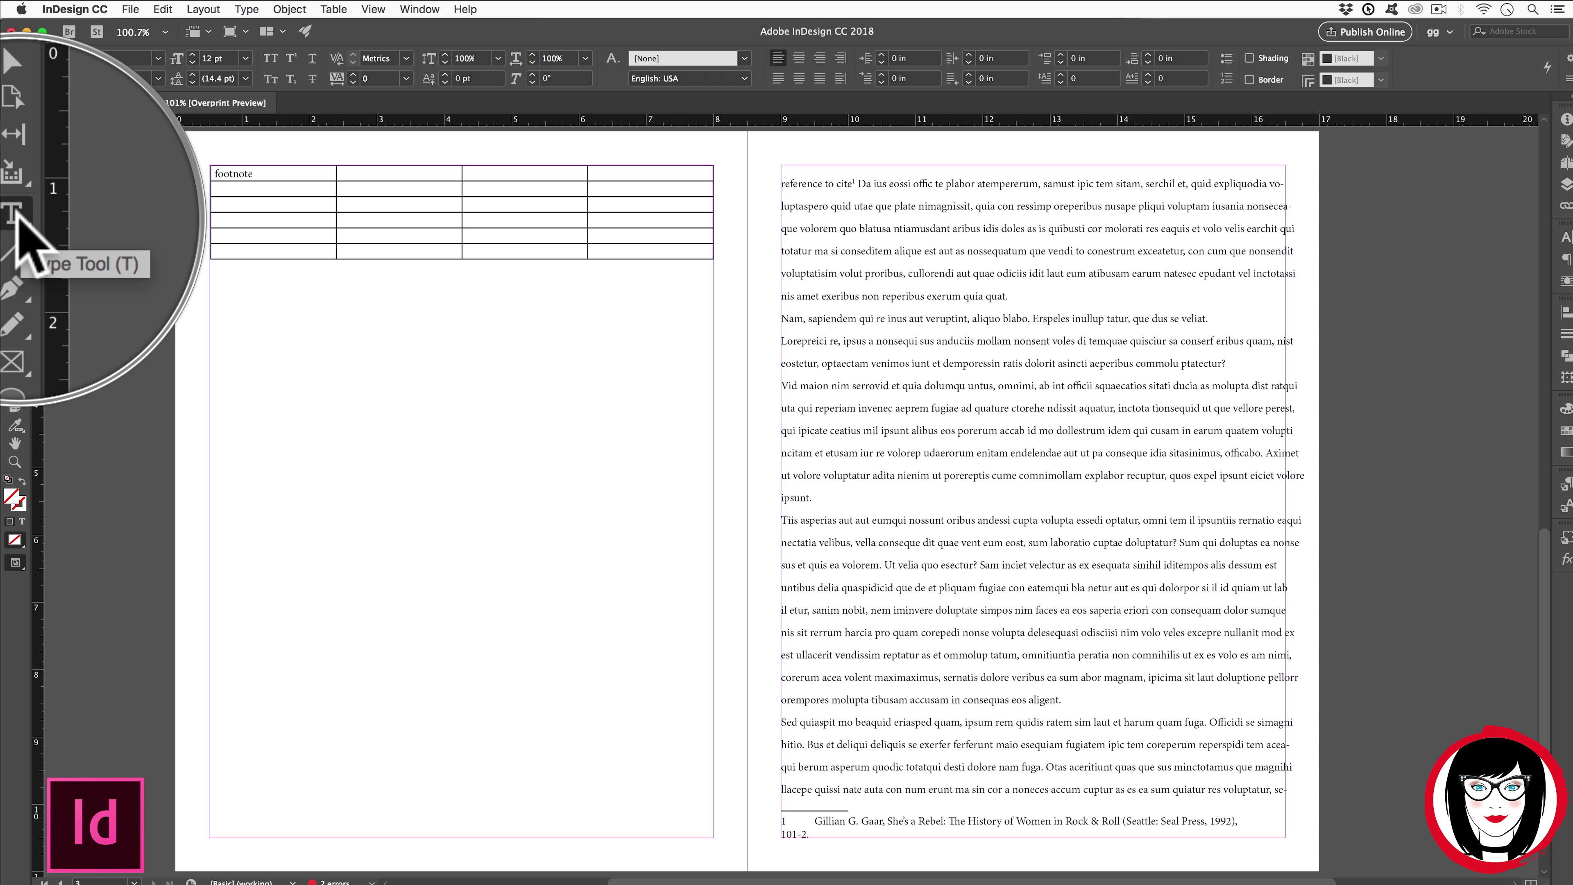
Draw a text frame from just below the table to the left page's bottom margin and insert a footnote in it
drag(210, 271, 711, 836)
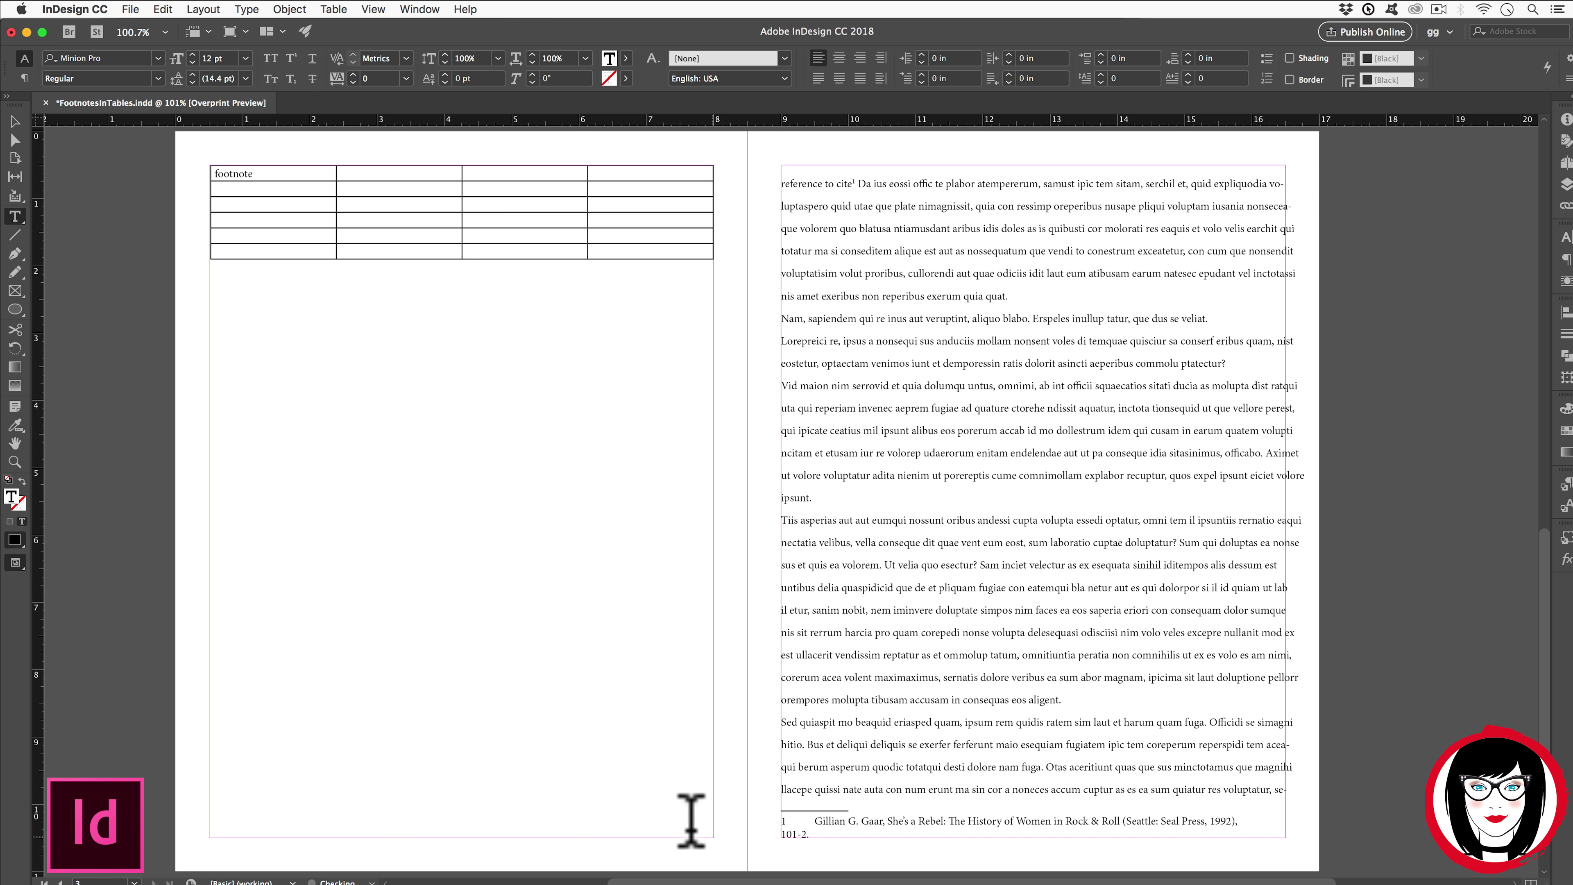
click(246, 8)
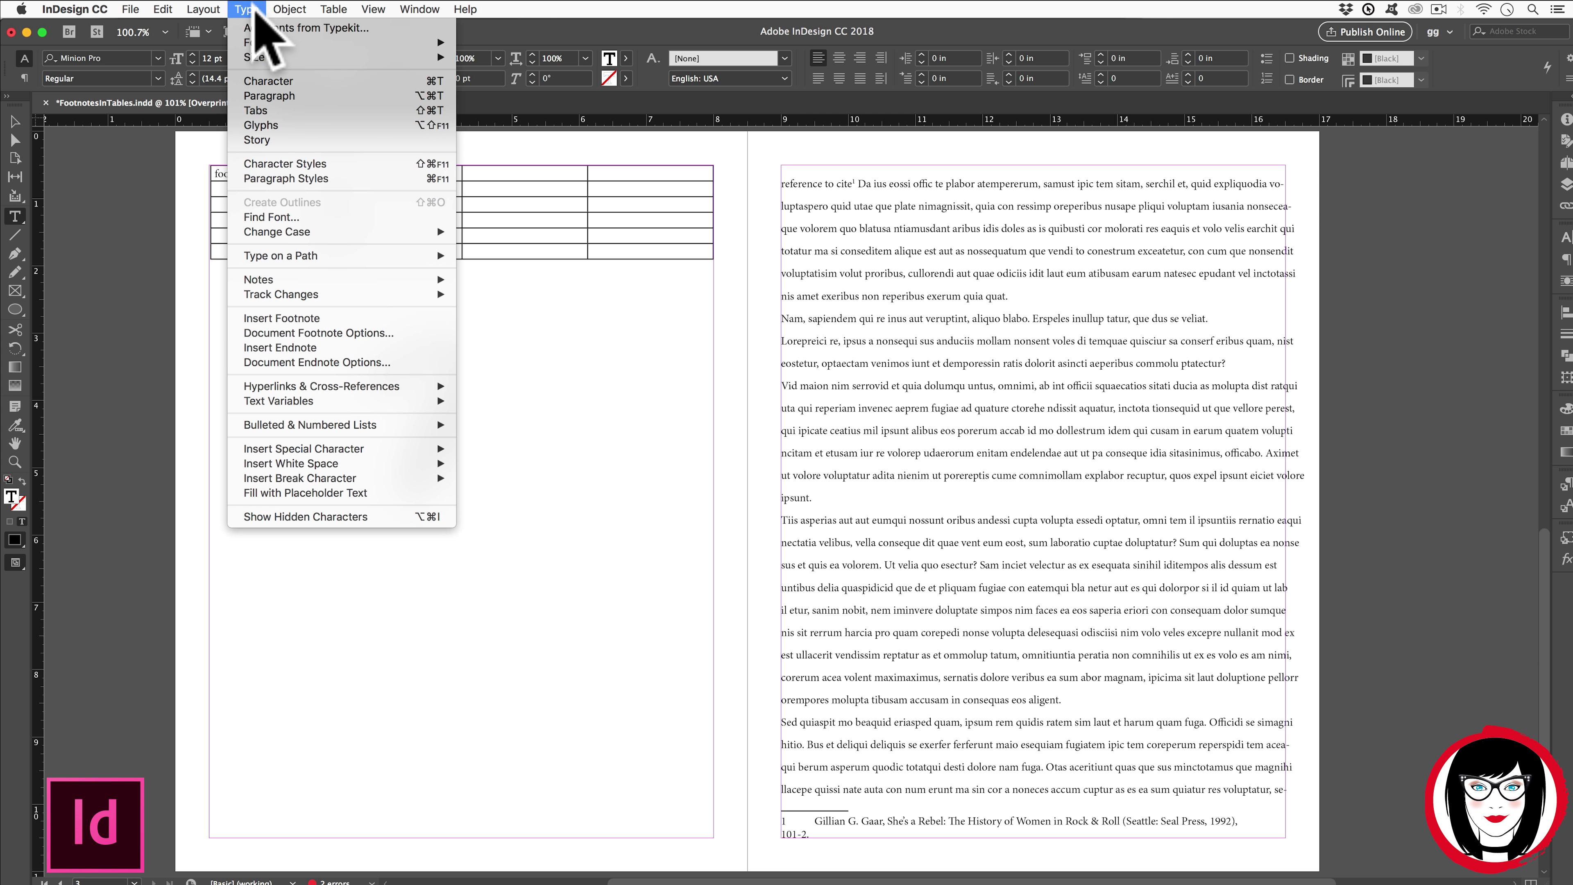
click(291, 318)
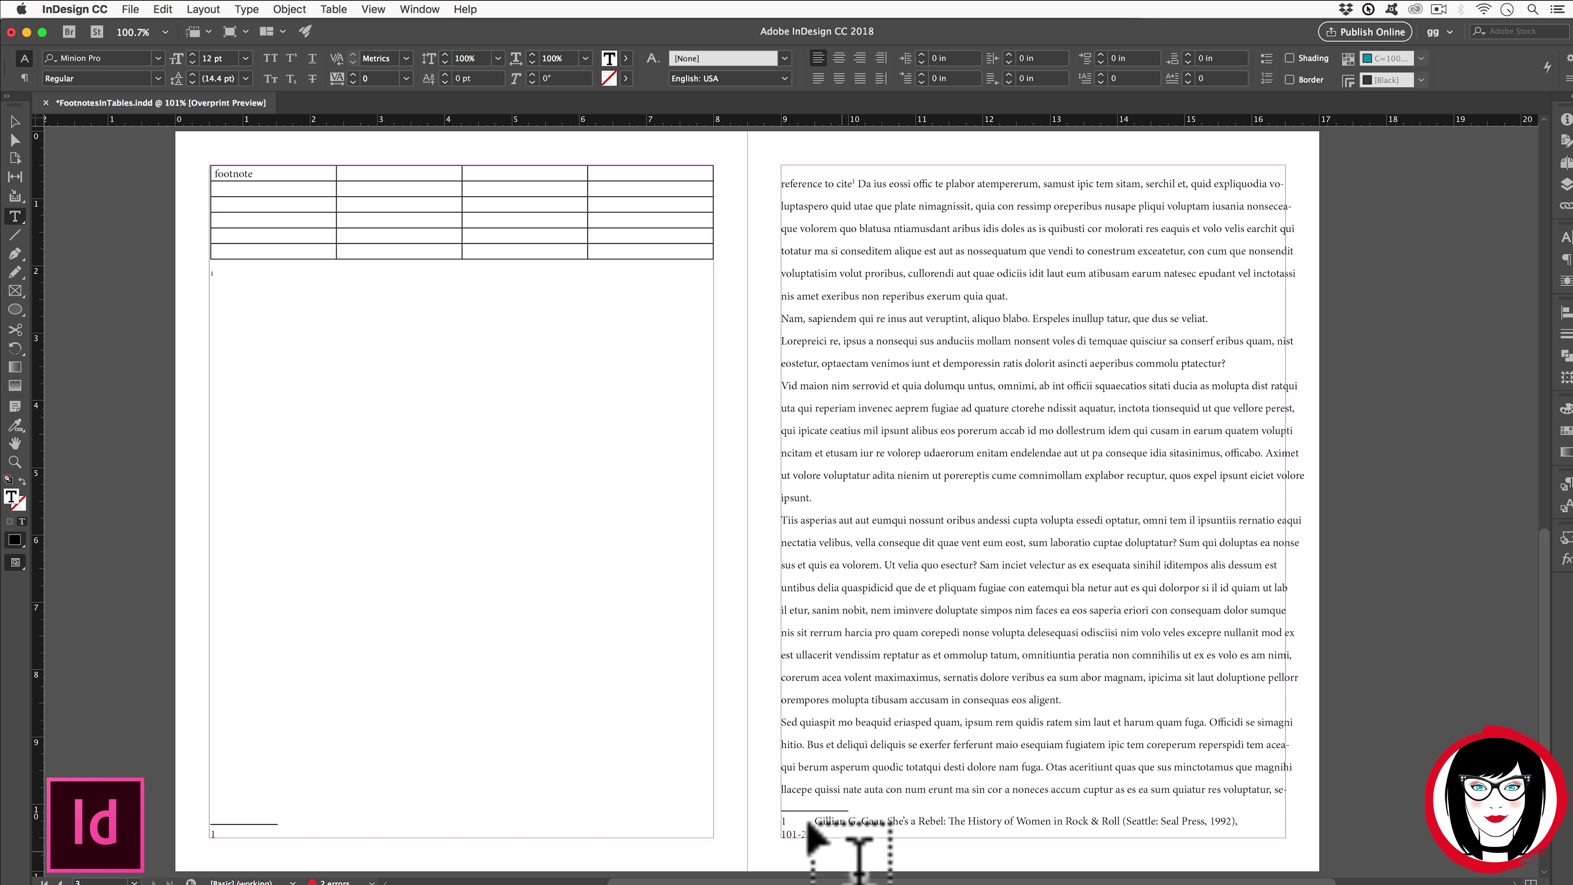
Copy the citation from the right page's footnote into the left page's new footnote and deselect the text
drag(809, 834, 795, 813)
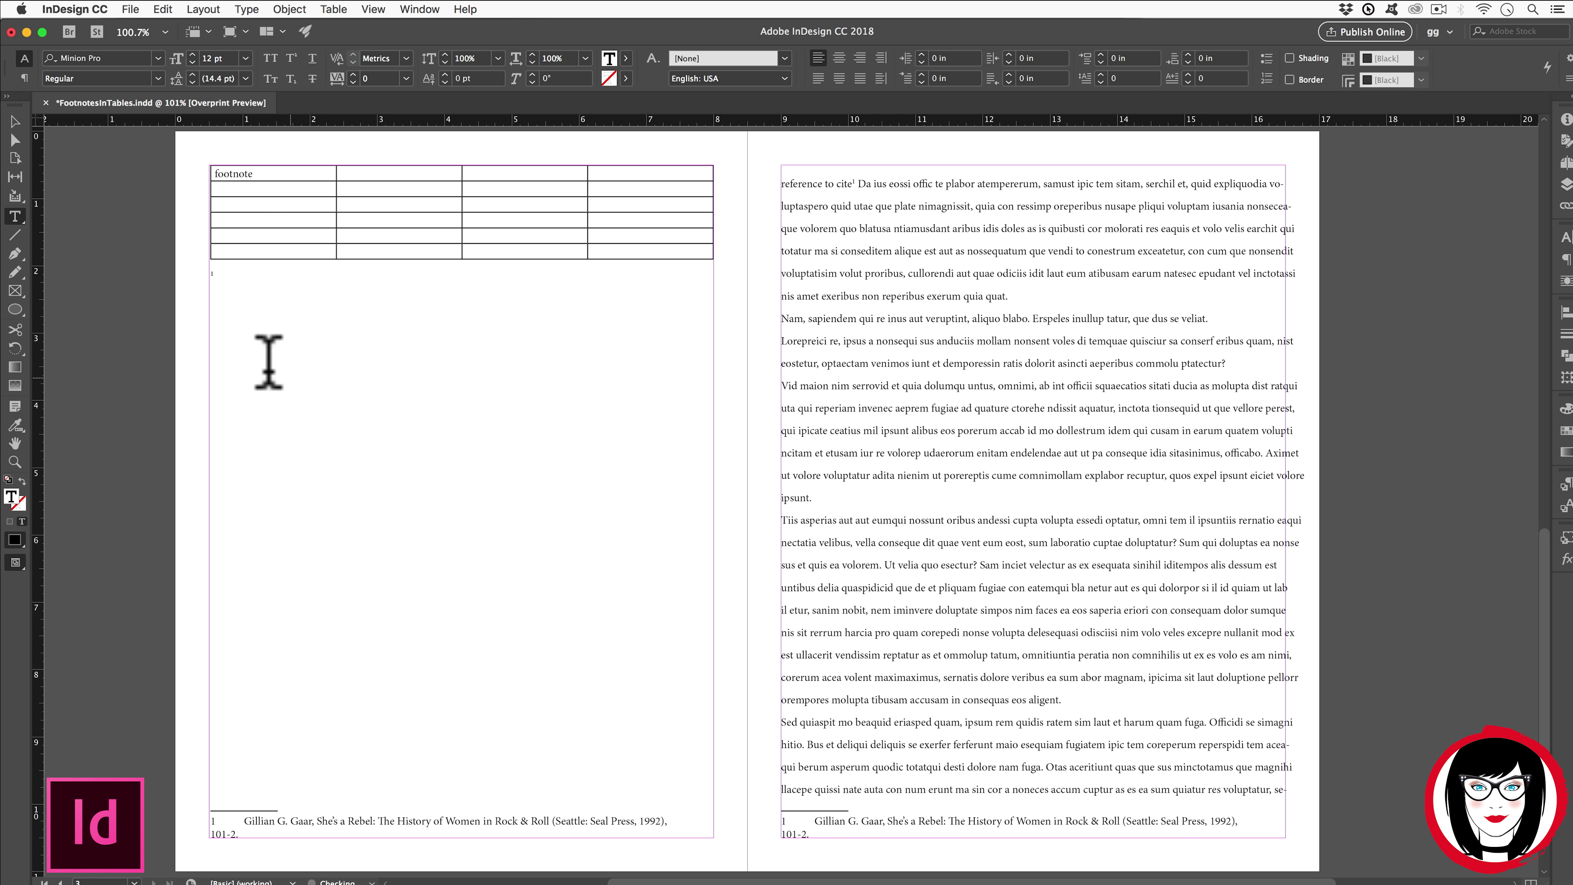
key(Escape)
click(186, 820)
click(1047, 464)
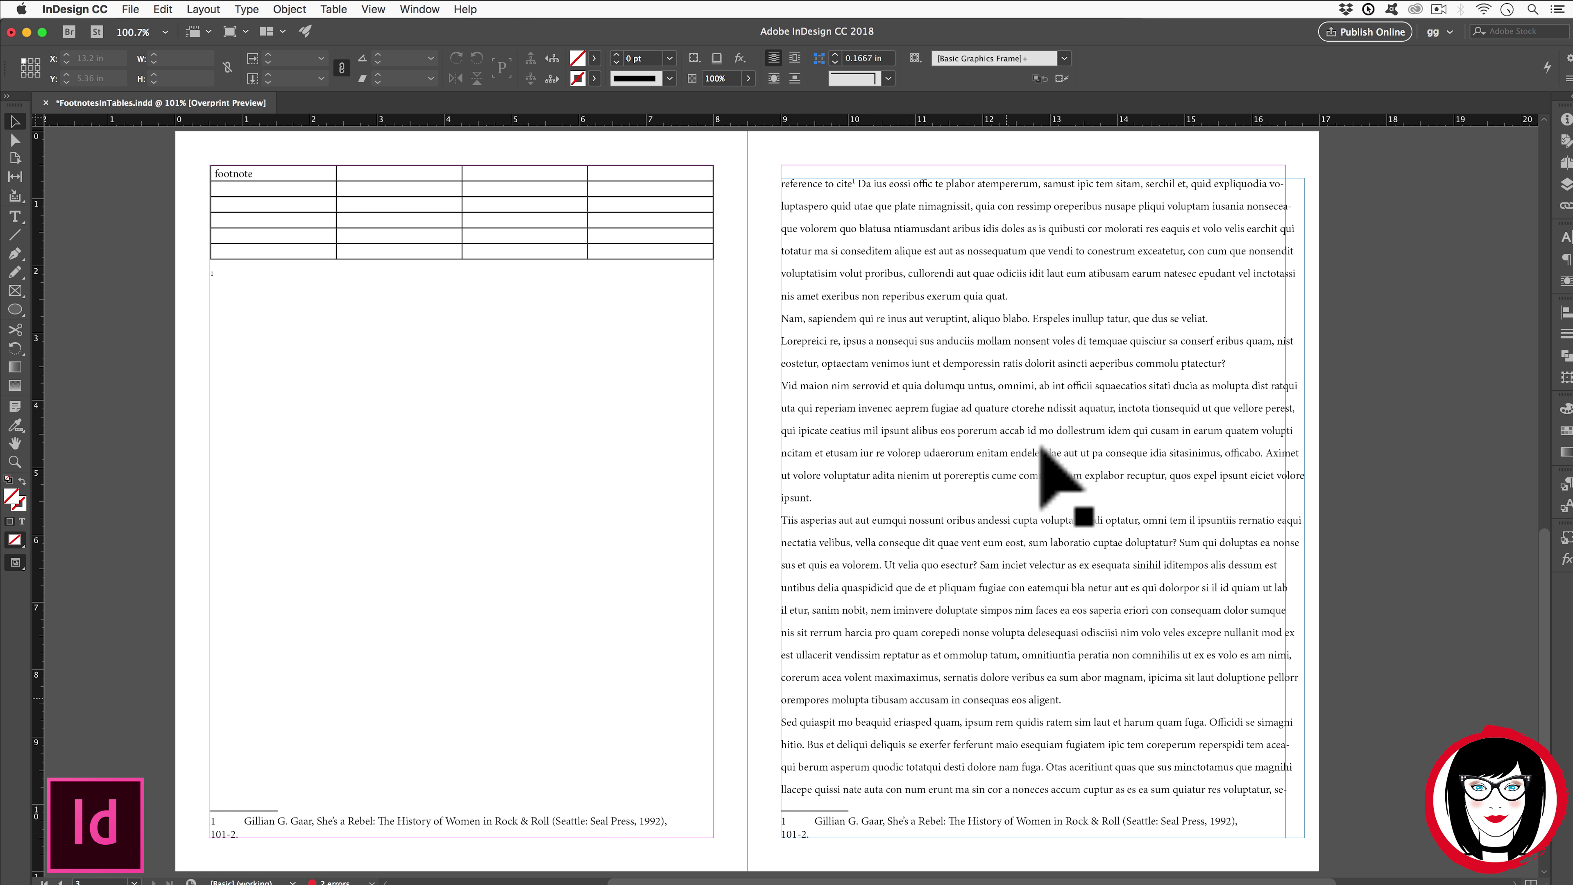
Narrow the right page's text frame to its right margin and fill the left page's text frame with placeholder text
drag(1304, 507, 1285, 507)
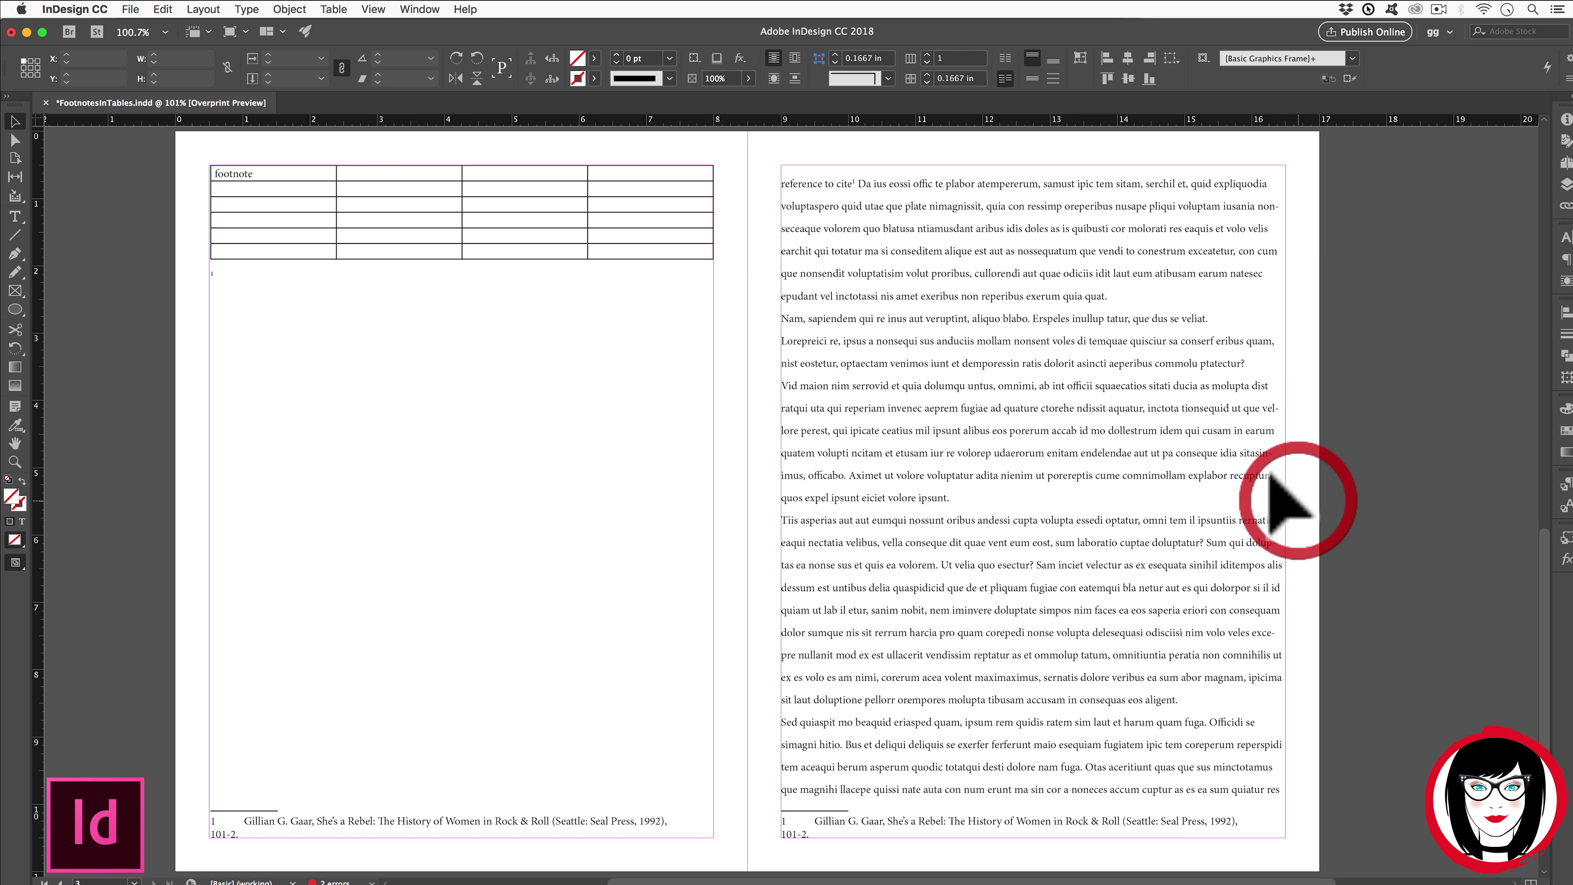
click(344, 279)
double_click(251, 188)
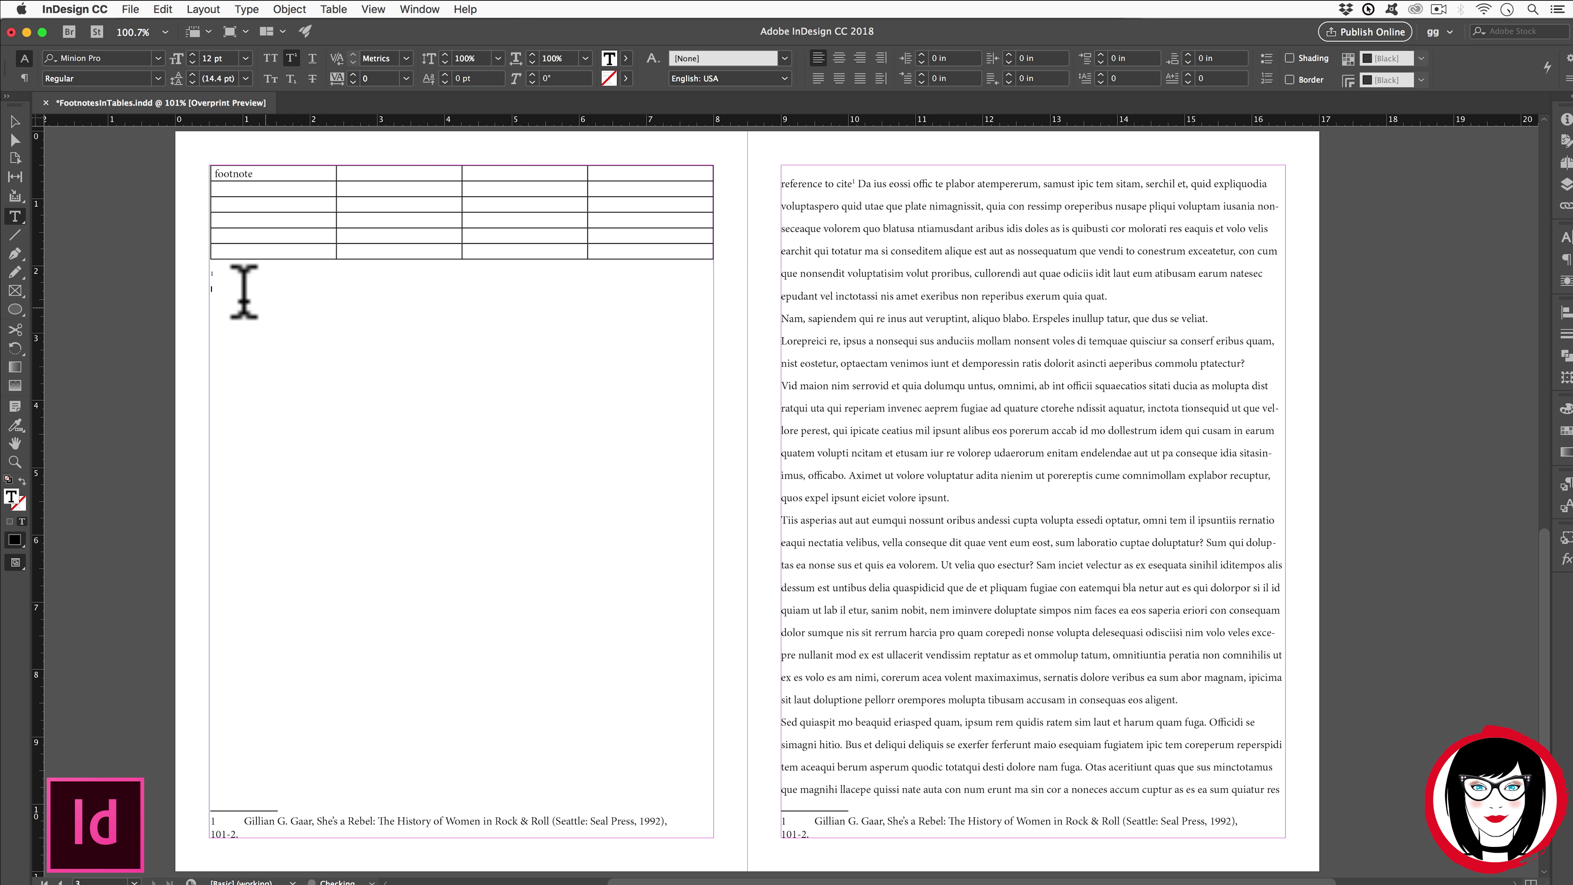
click(246, 9)
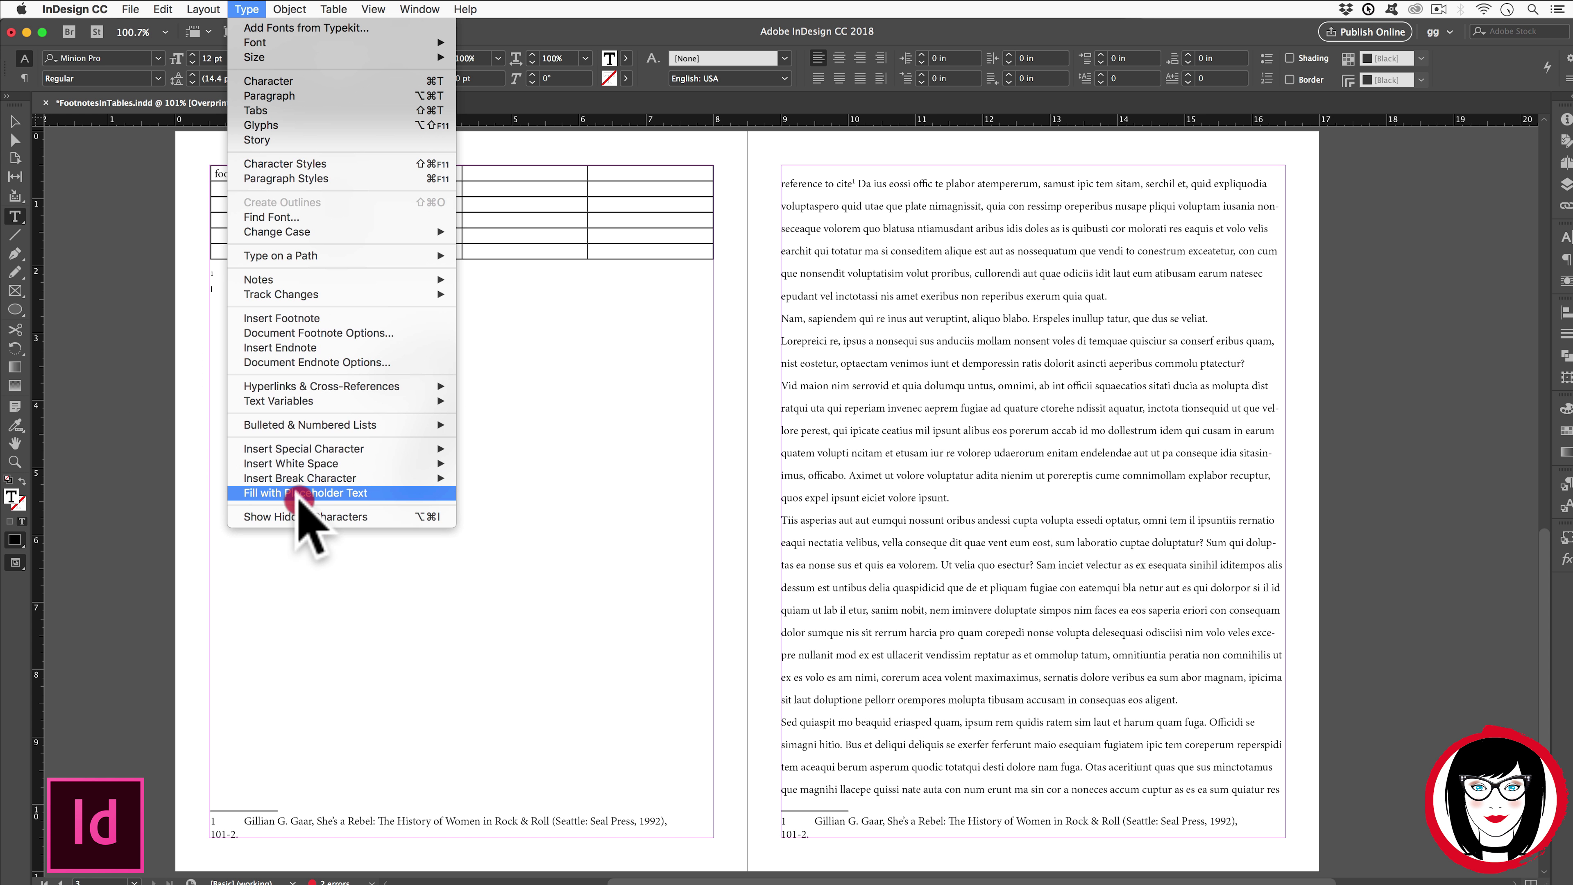
click(299, 495)
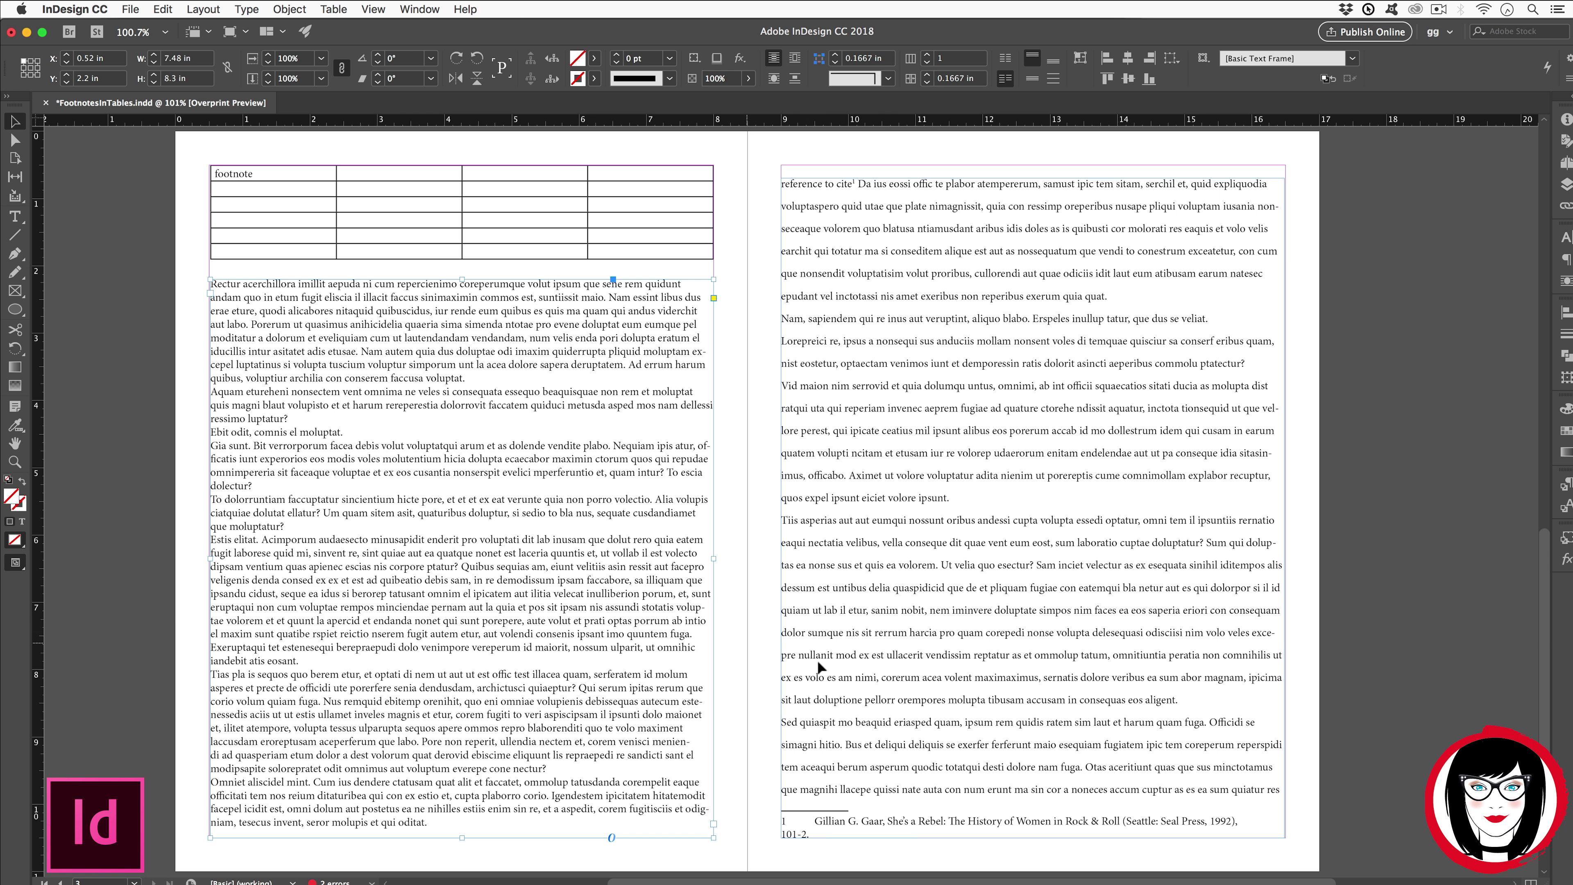
Align the left text frame's placeholder paragraphs to the baseline grid using the full paragraph options
click(1565, 258)
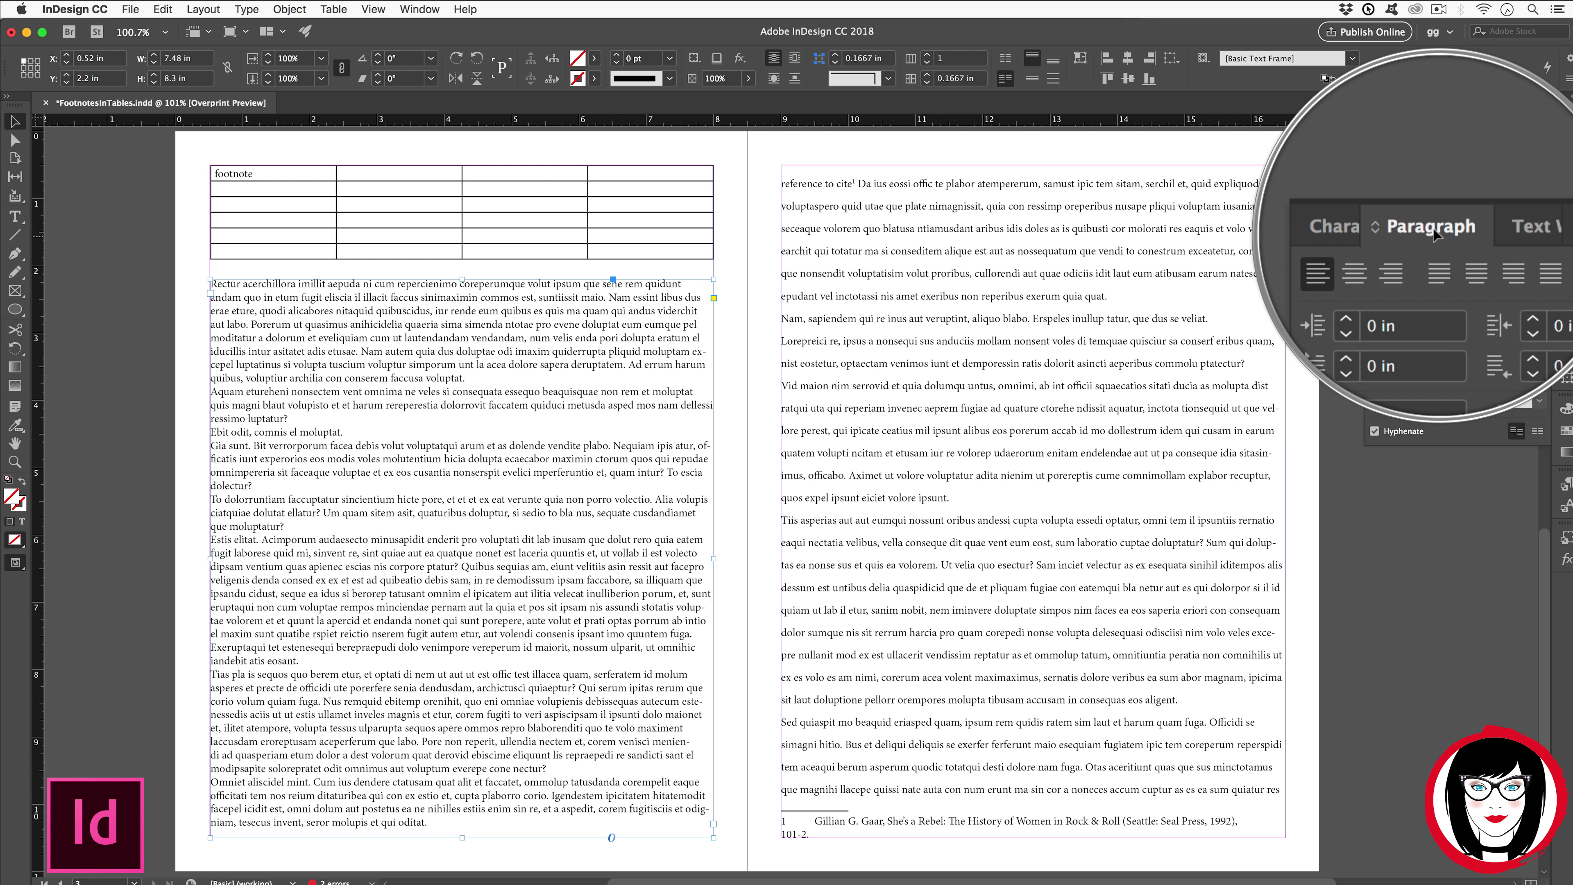
click(1542, 227)
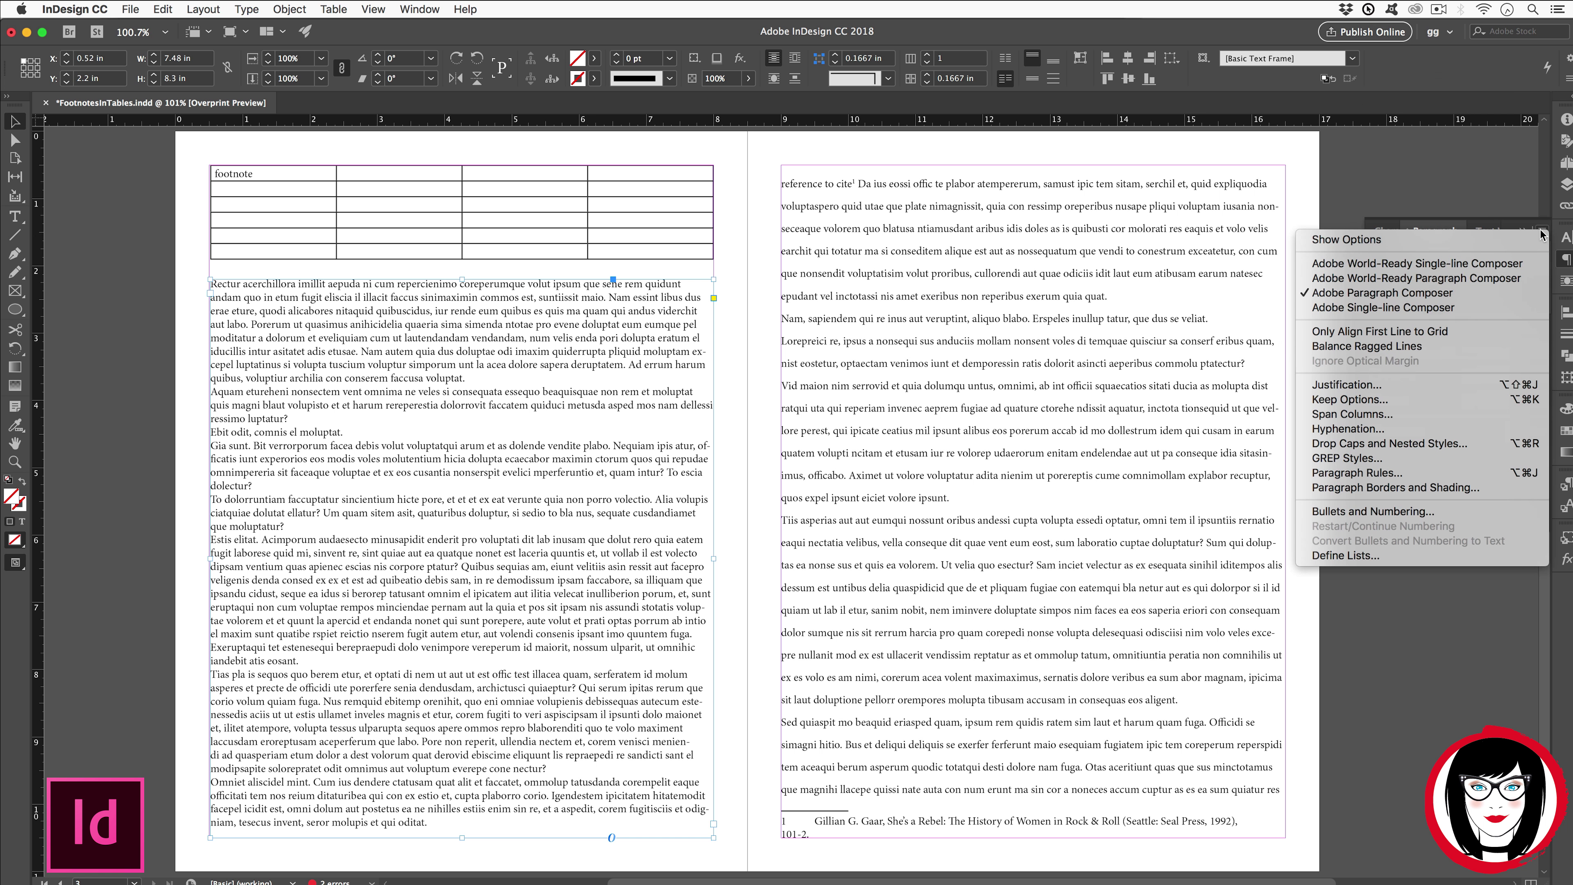
click(1350, 239)
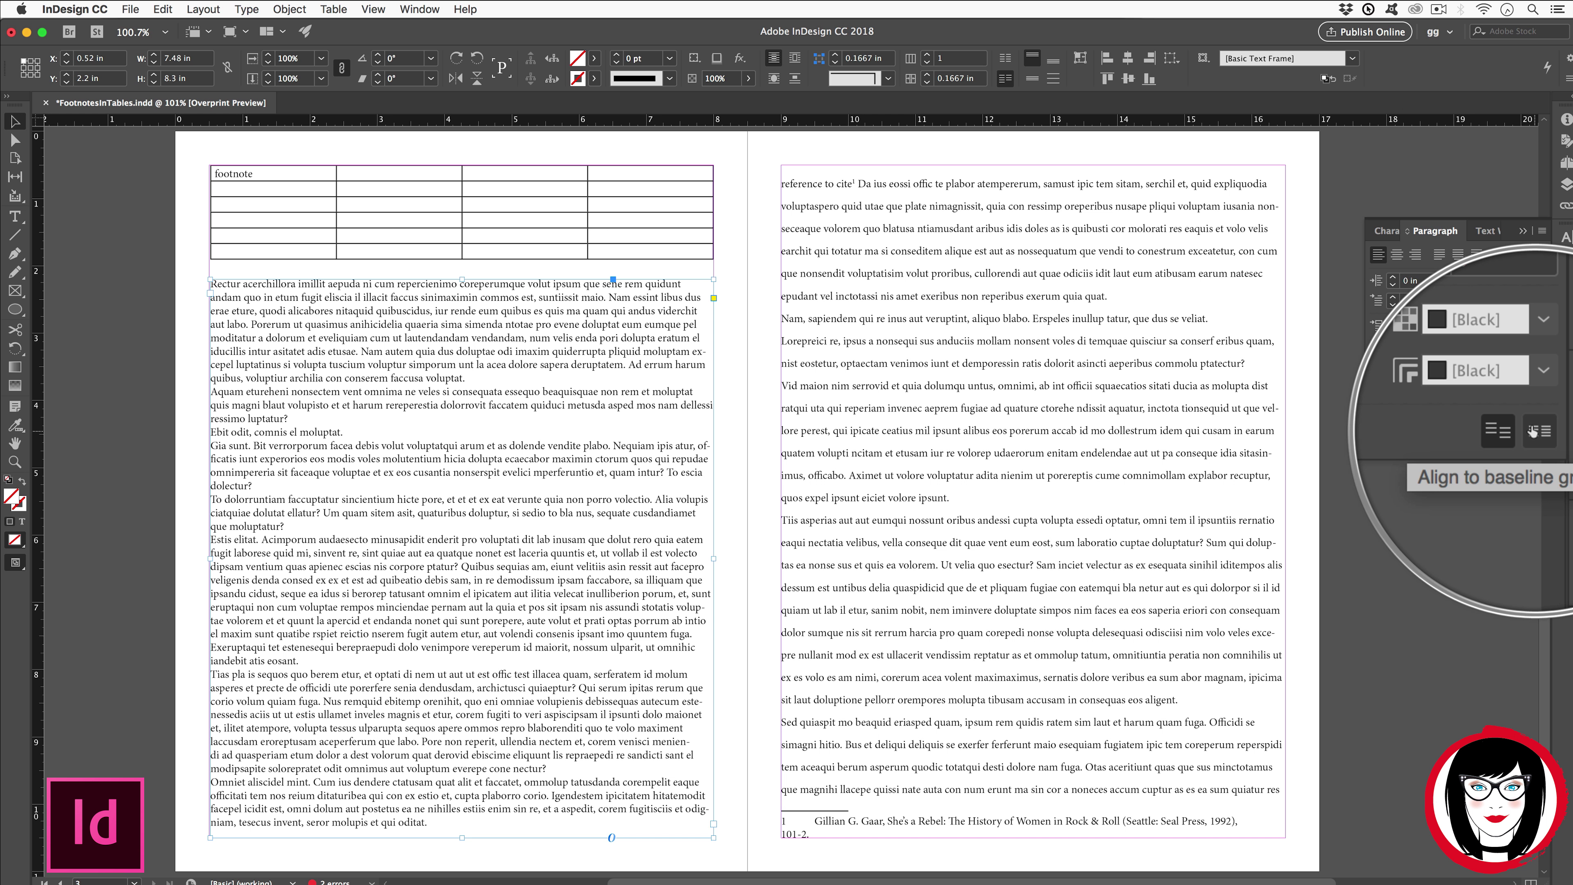
click(1537, 431)
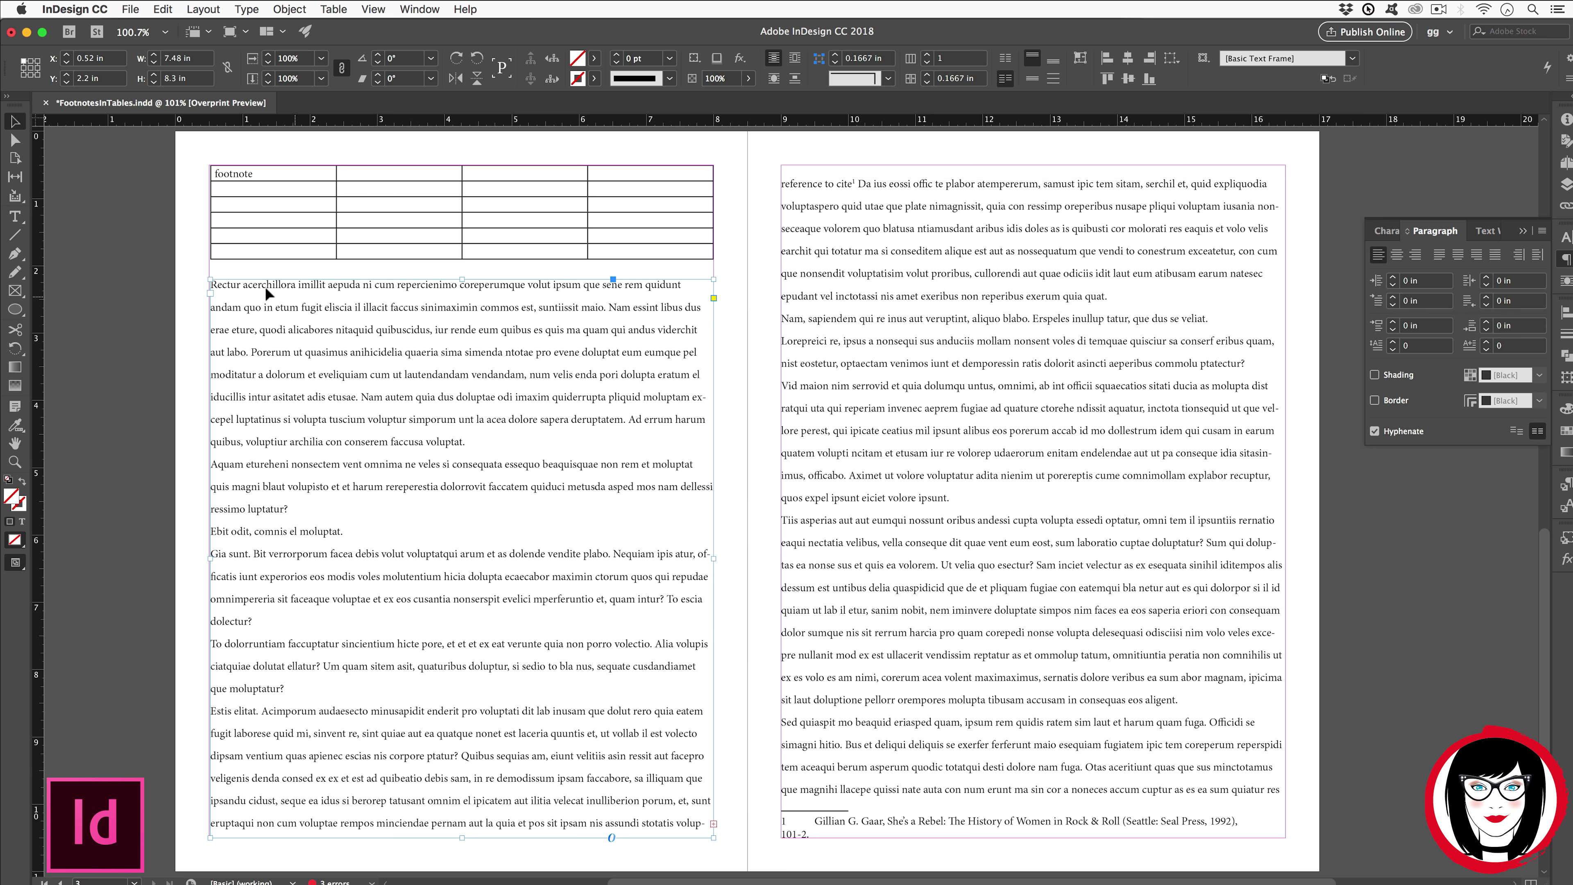
Add an empty line above the left page's placeholder text and insert a footnote on it
key(t)
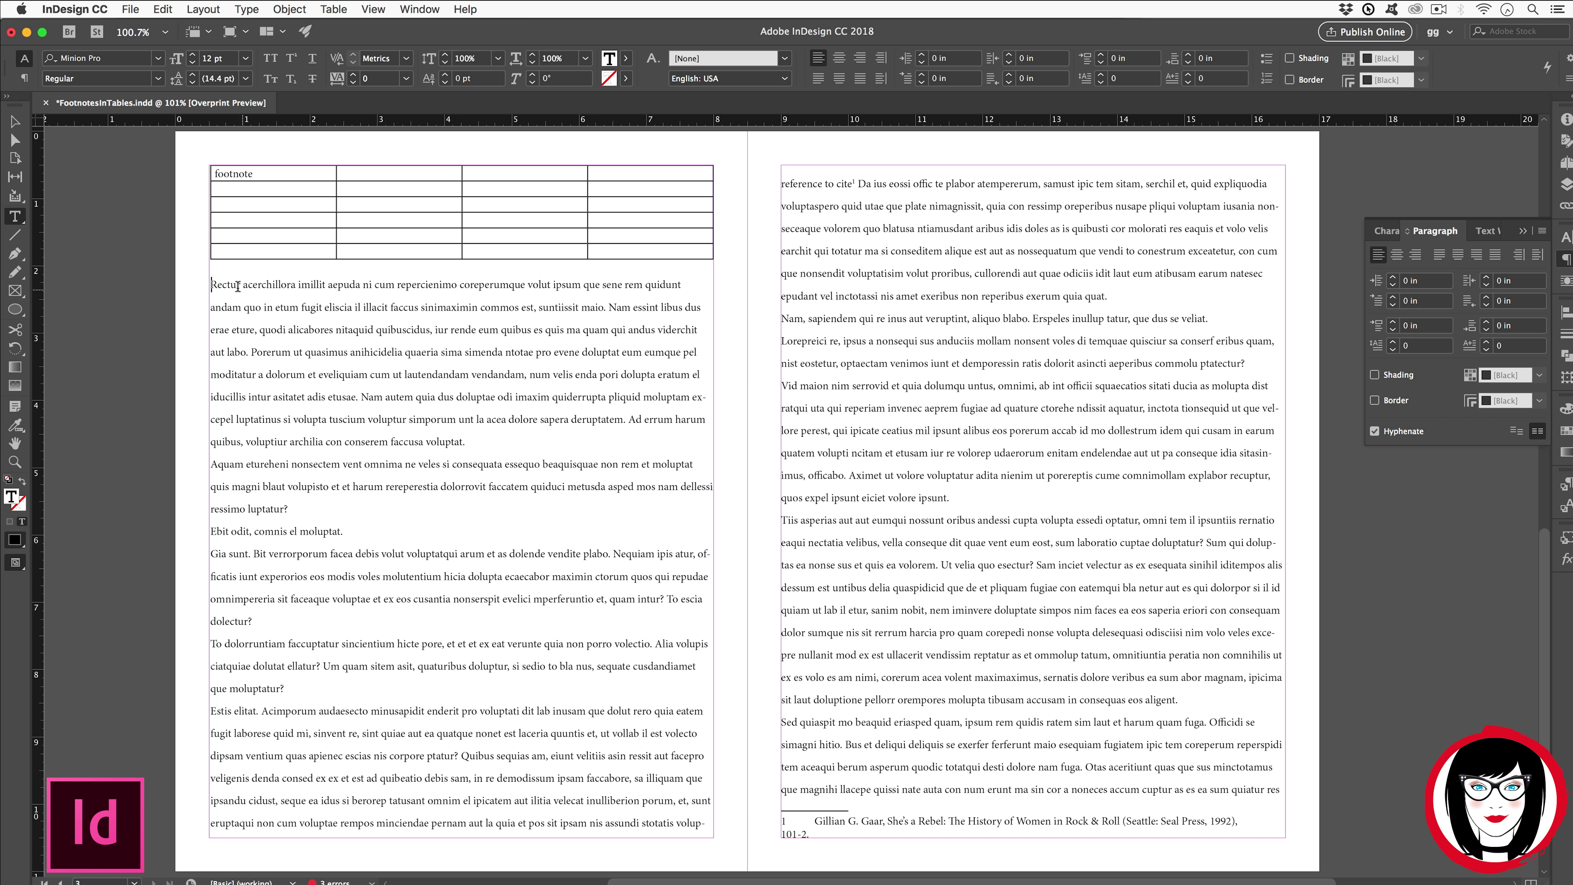
key(Return)
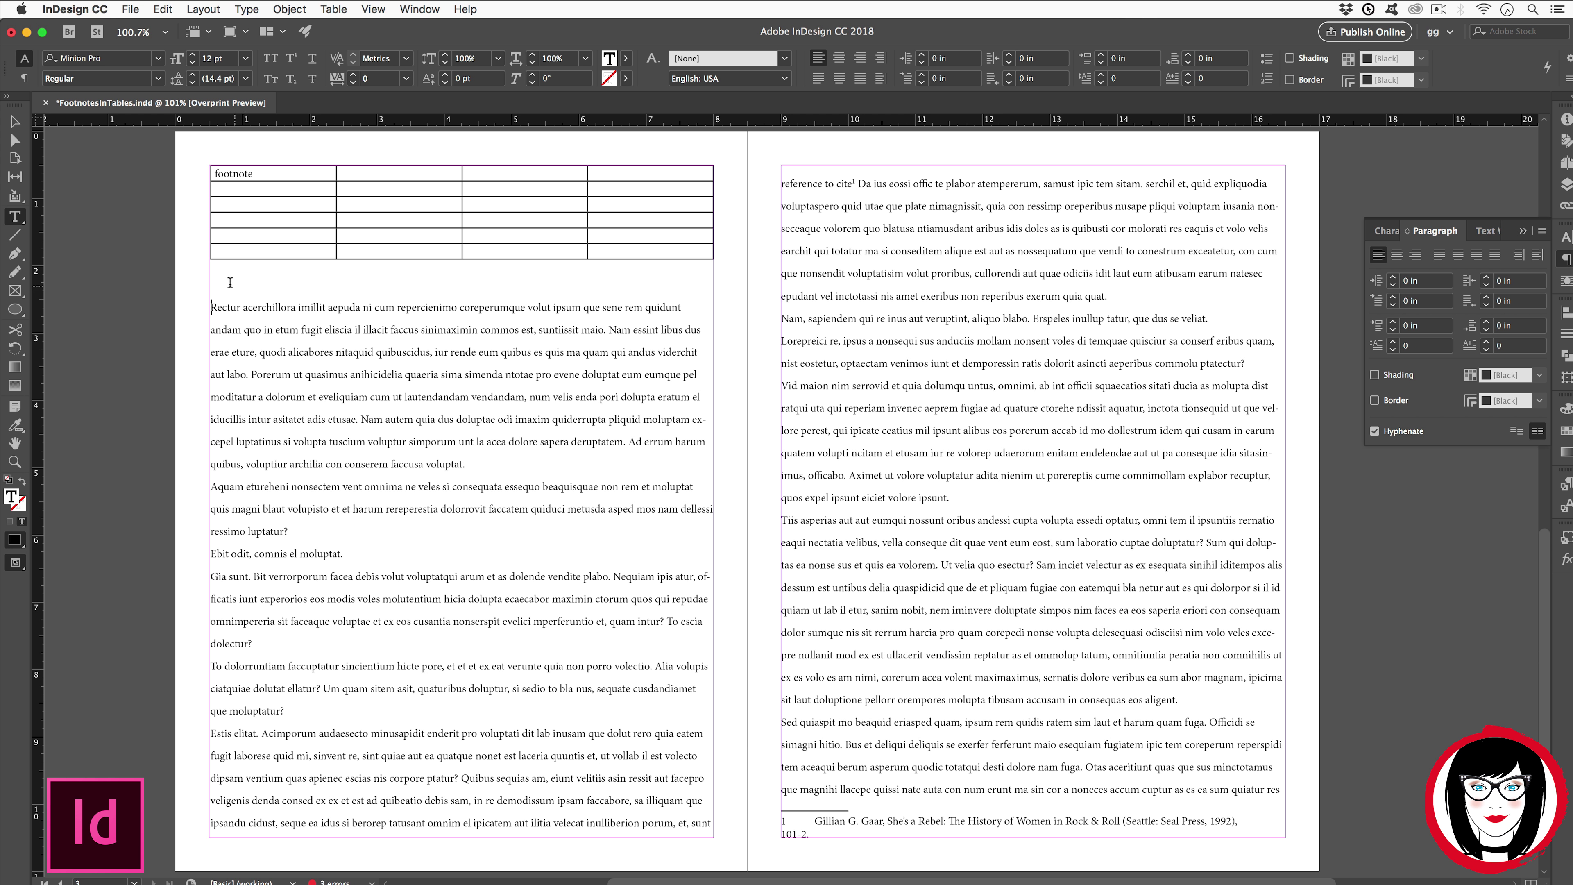
click(230, 282)
click(246, 8)
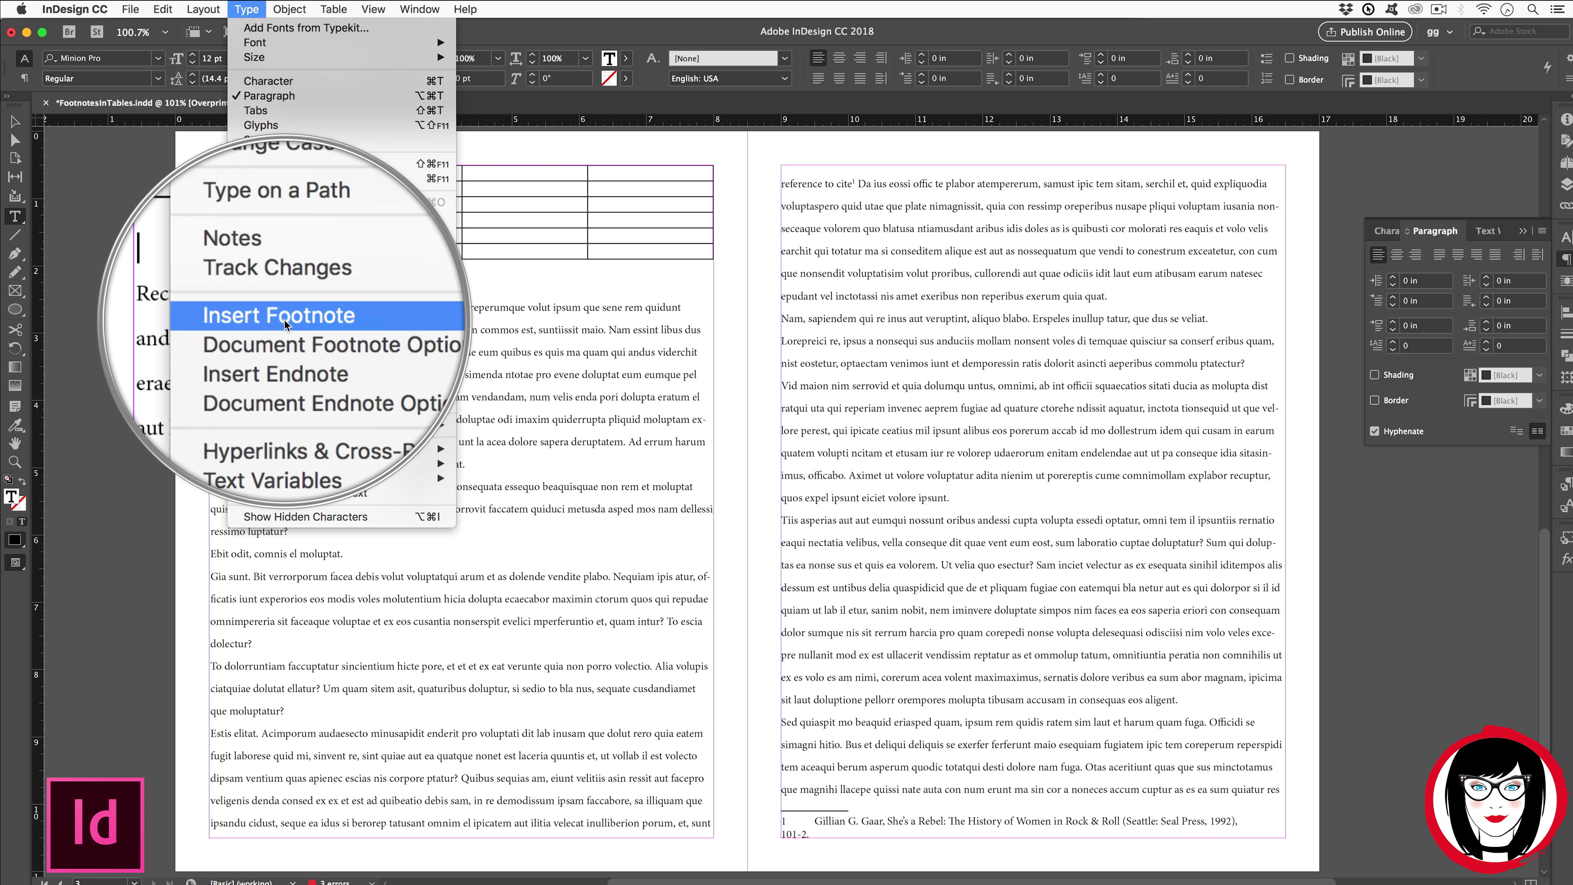
click(284, 320)
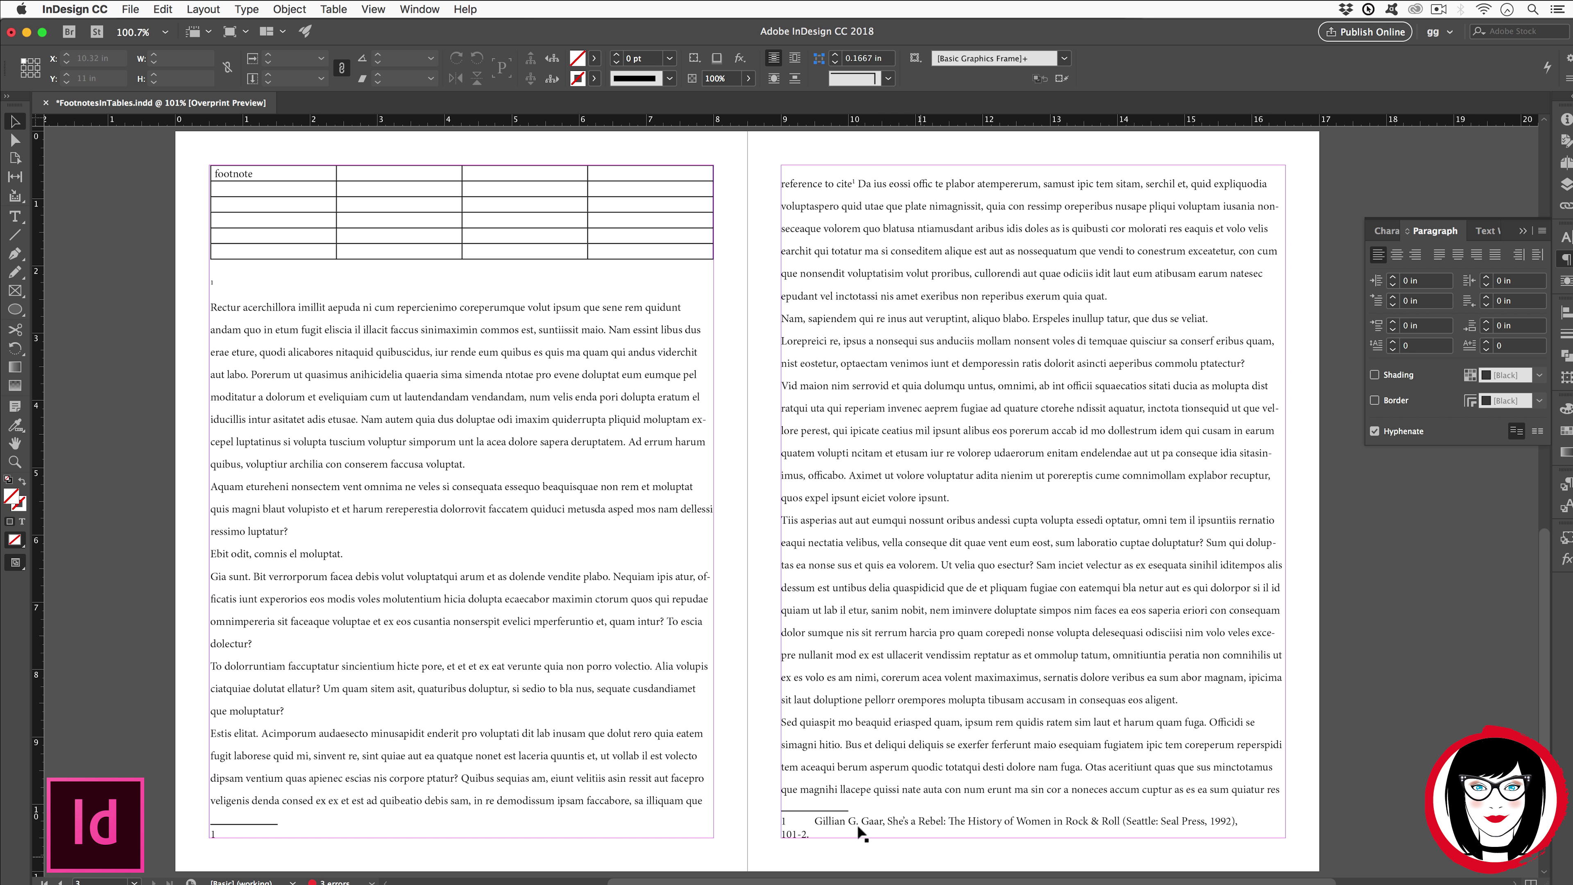
Copy the right page's footnote citation into the left page's empty footnote and leave text editing
double_click(817, 830)
key(super+a)
key(super+c)
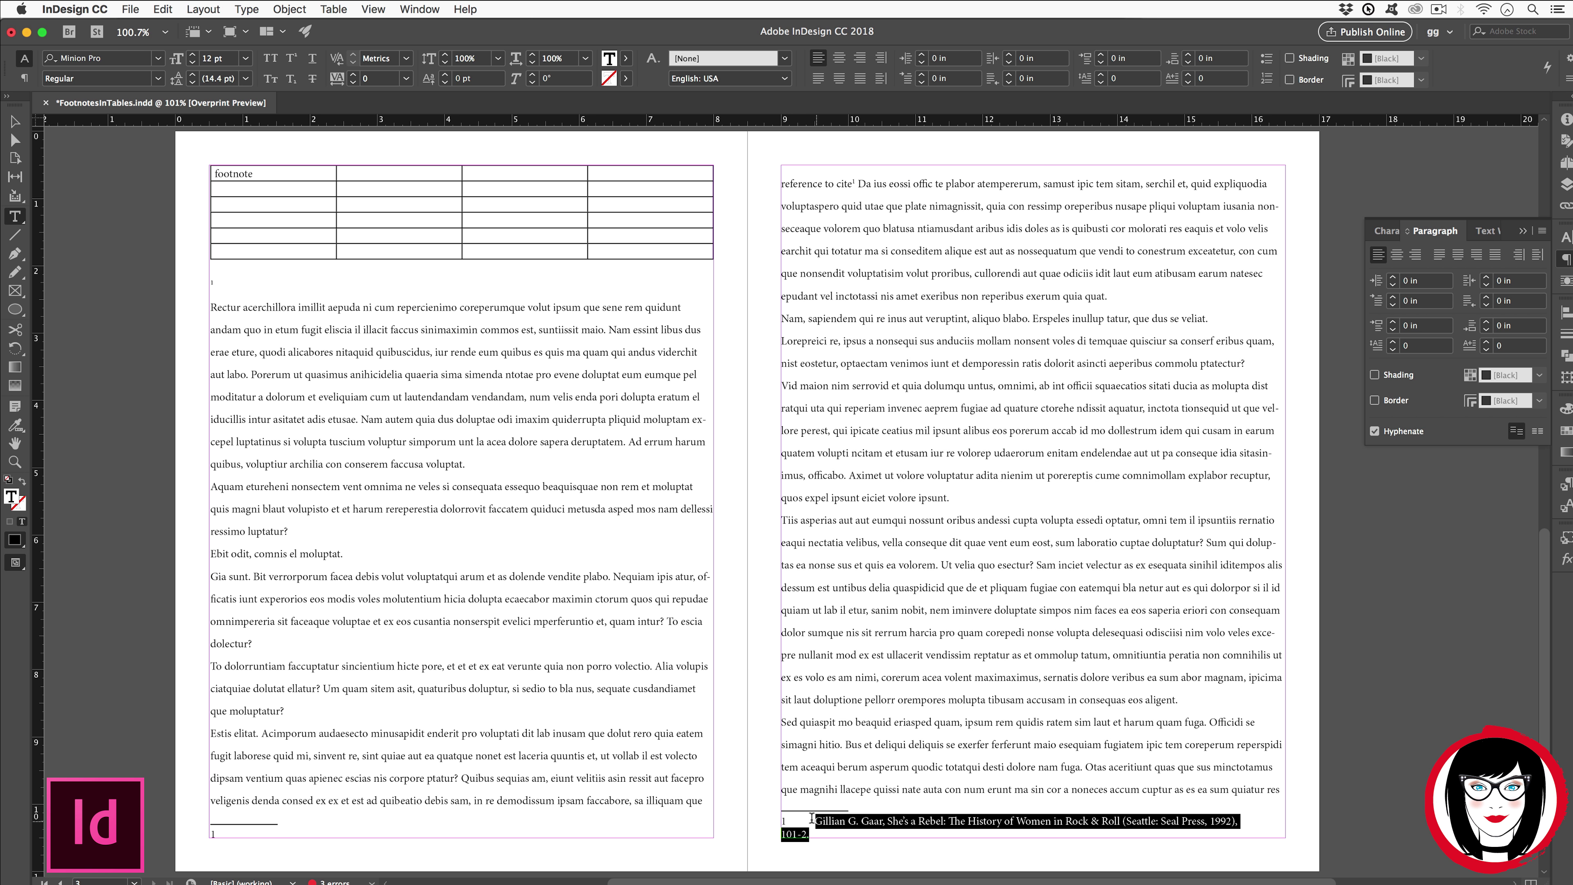
click(215, 832)
key(super+v)
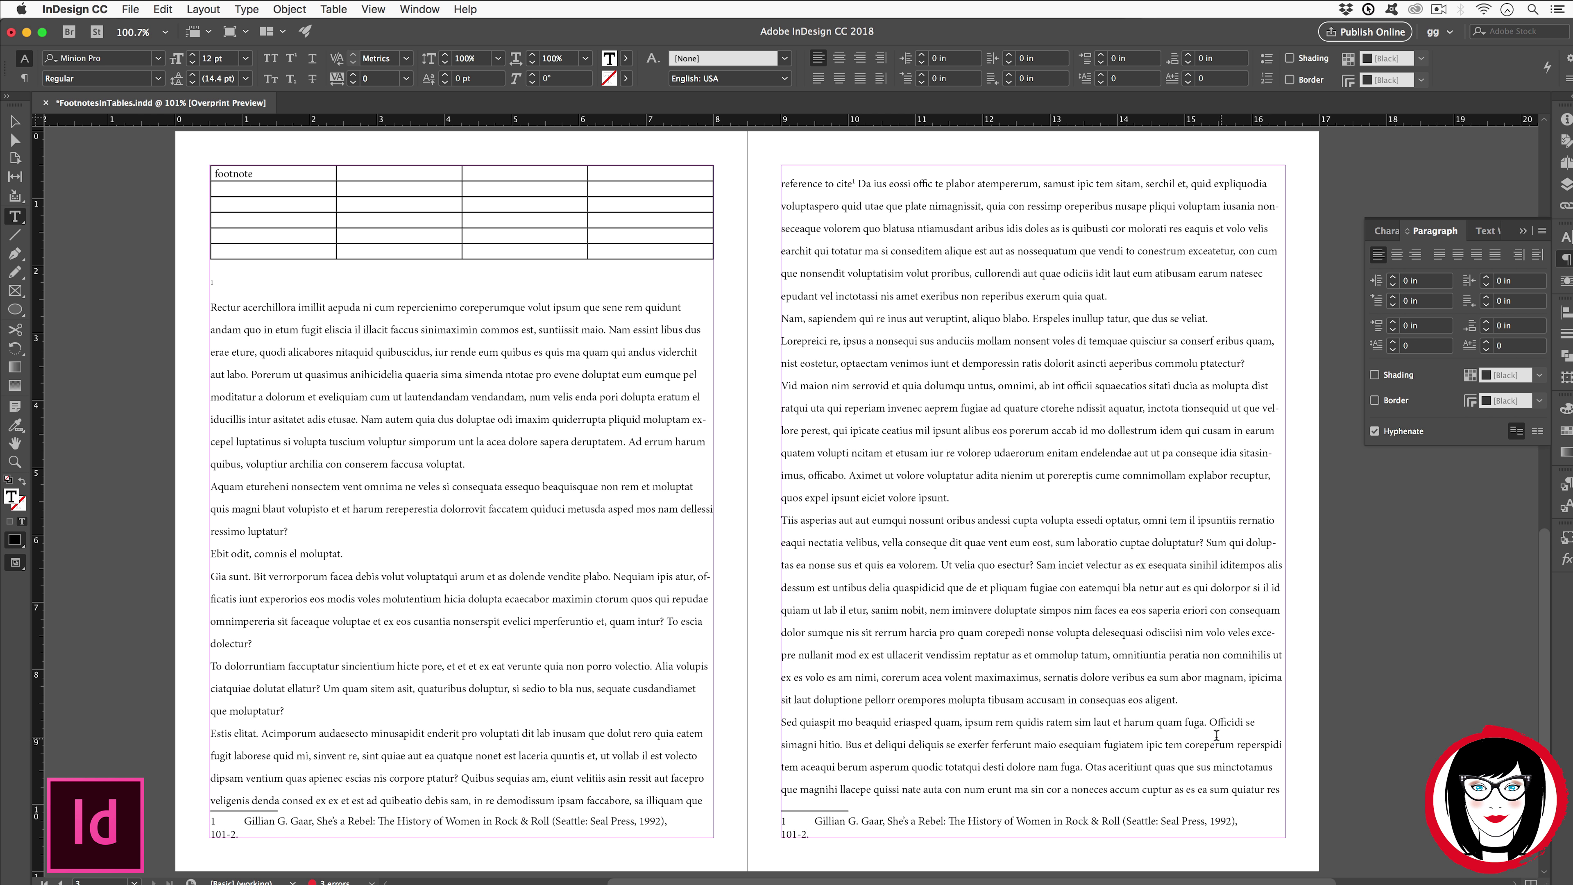
key(Escape)
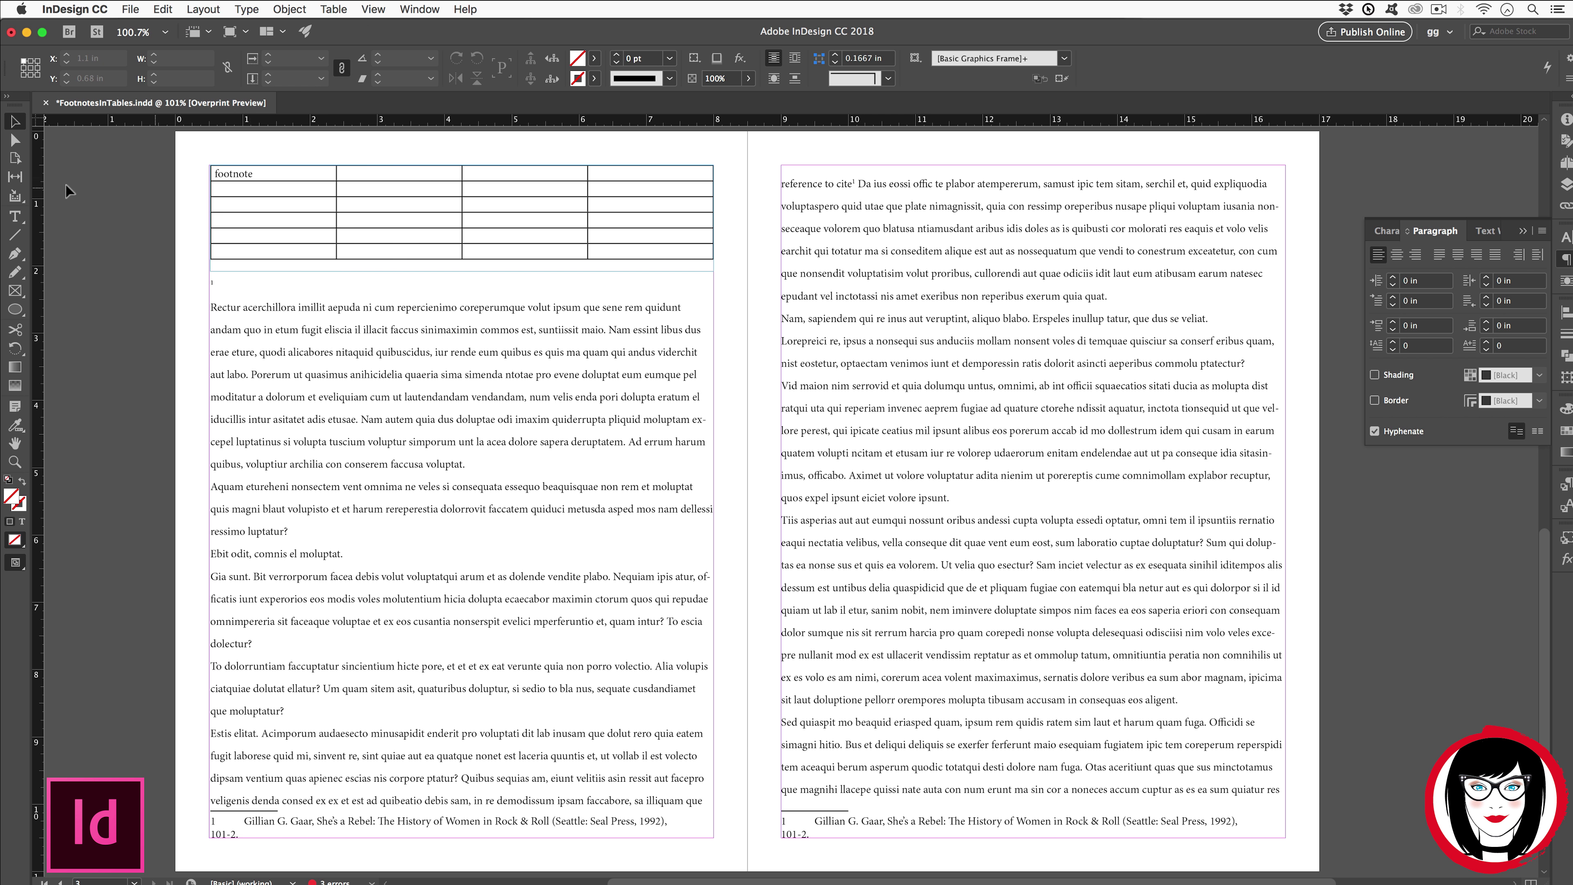
Add a superscript 1 after "footnote" in the table's first cell as a manual reference number
click(15, 216)
click(254, 173)
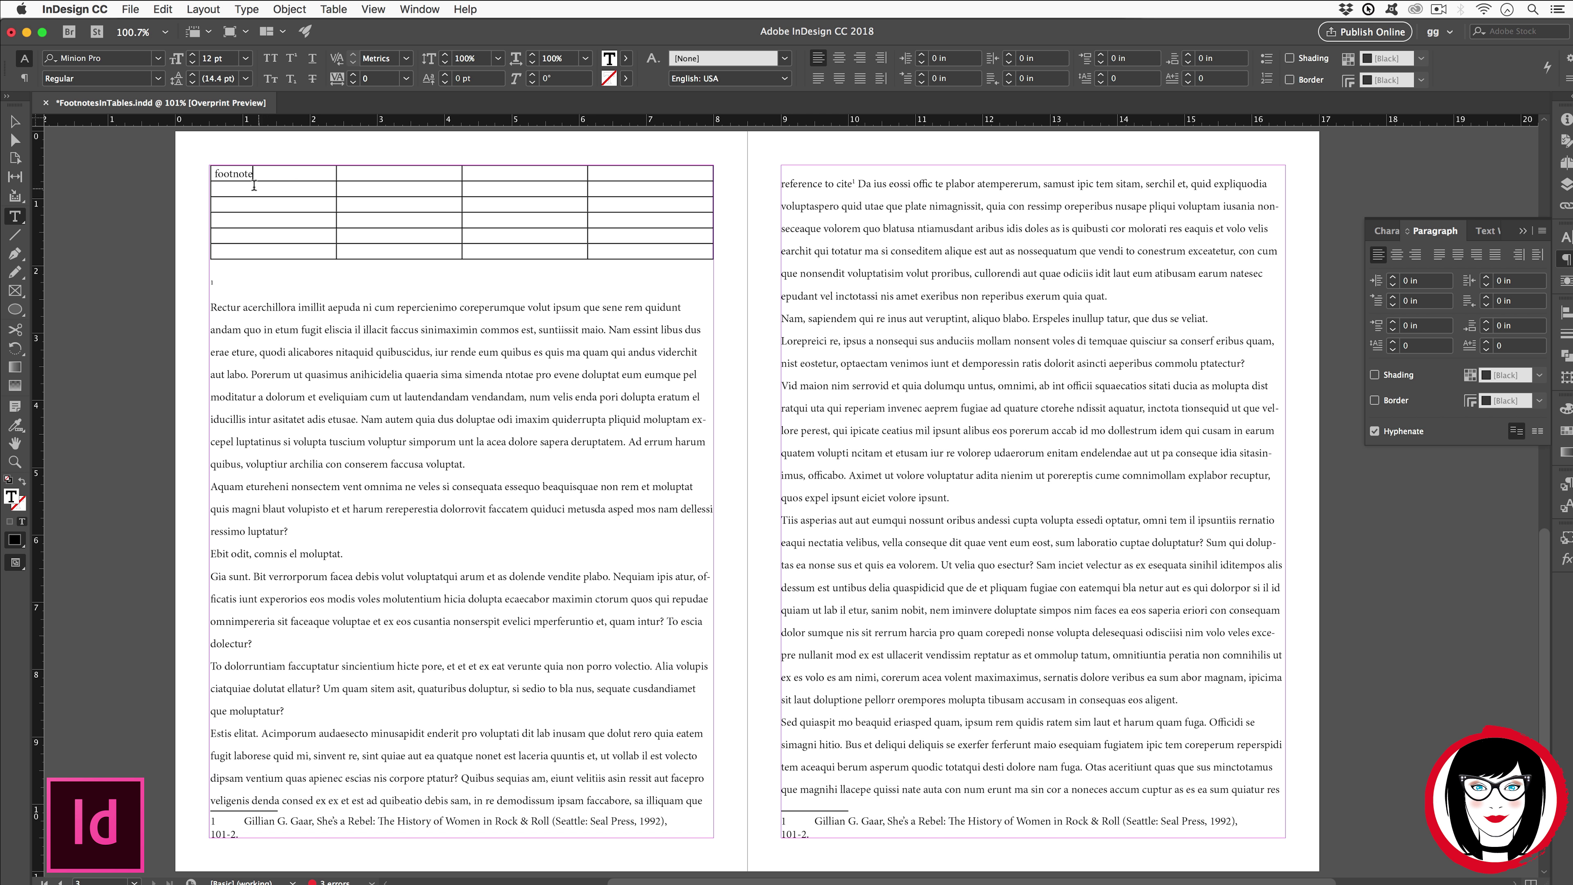
click(1386, 231)
click(1540, 231)
click(1540, 230)
click(1541, 230)
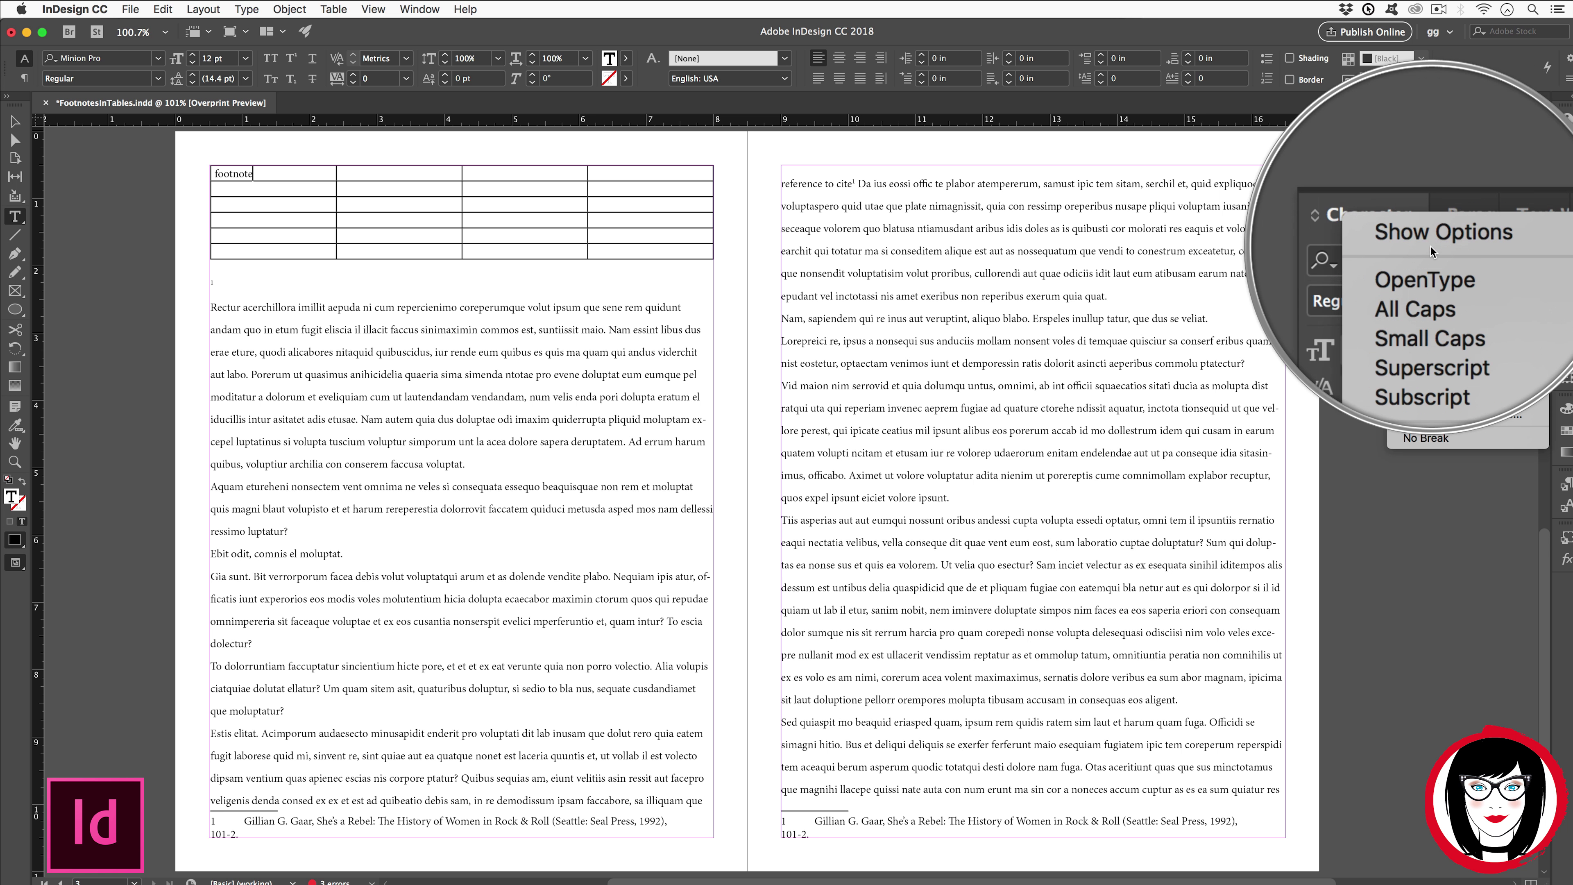
click(1523, 240)
click(1541, 231)
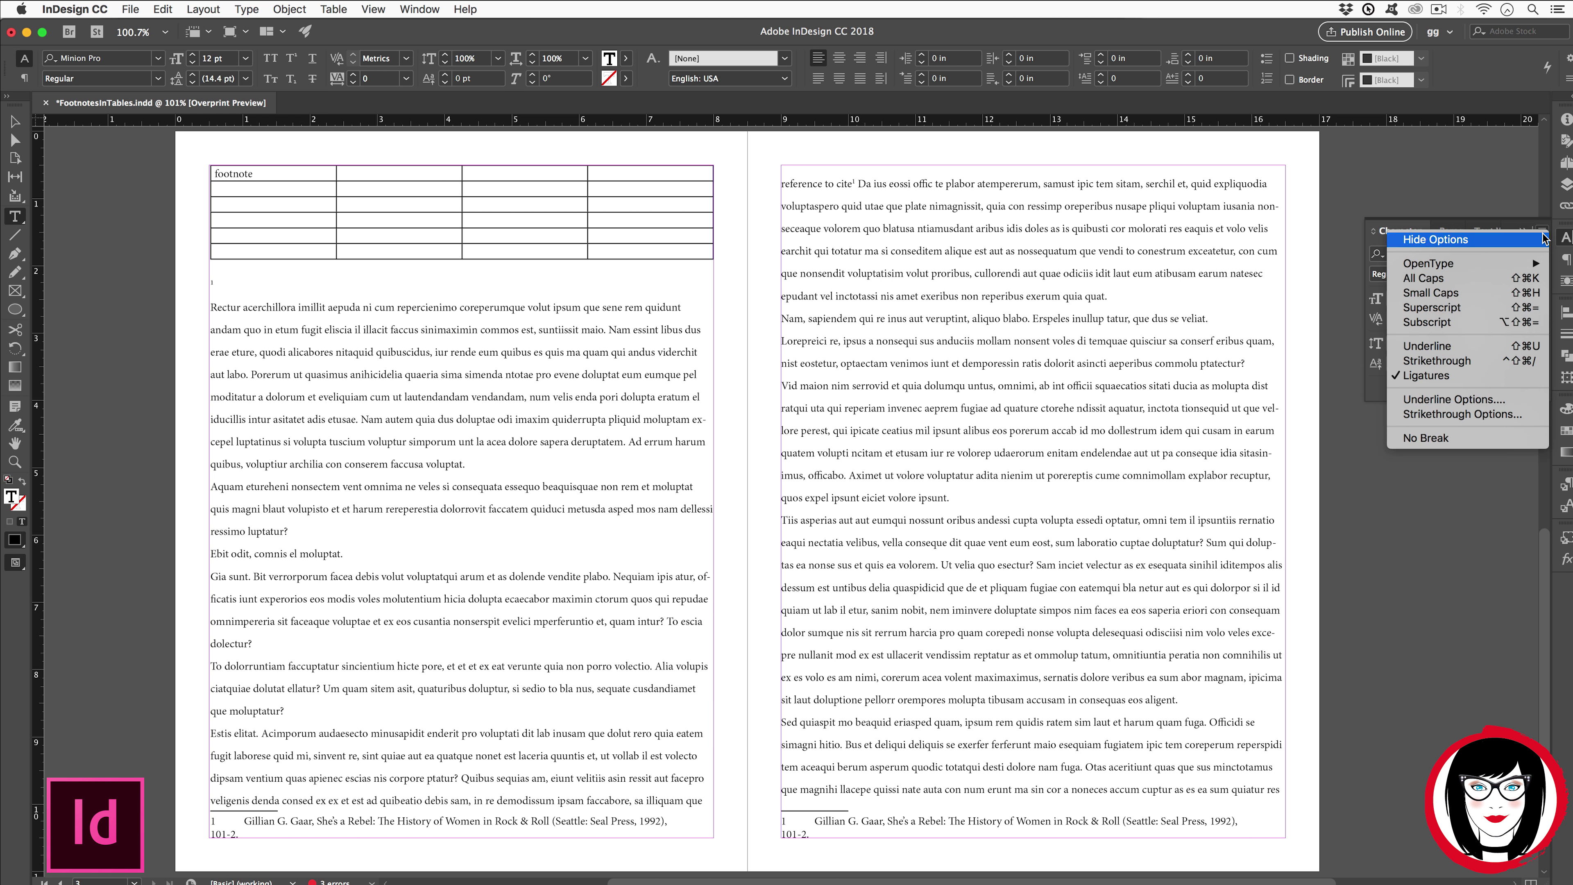
click(1434, 309)
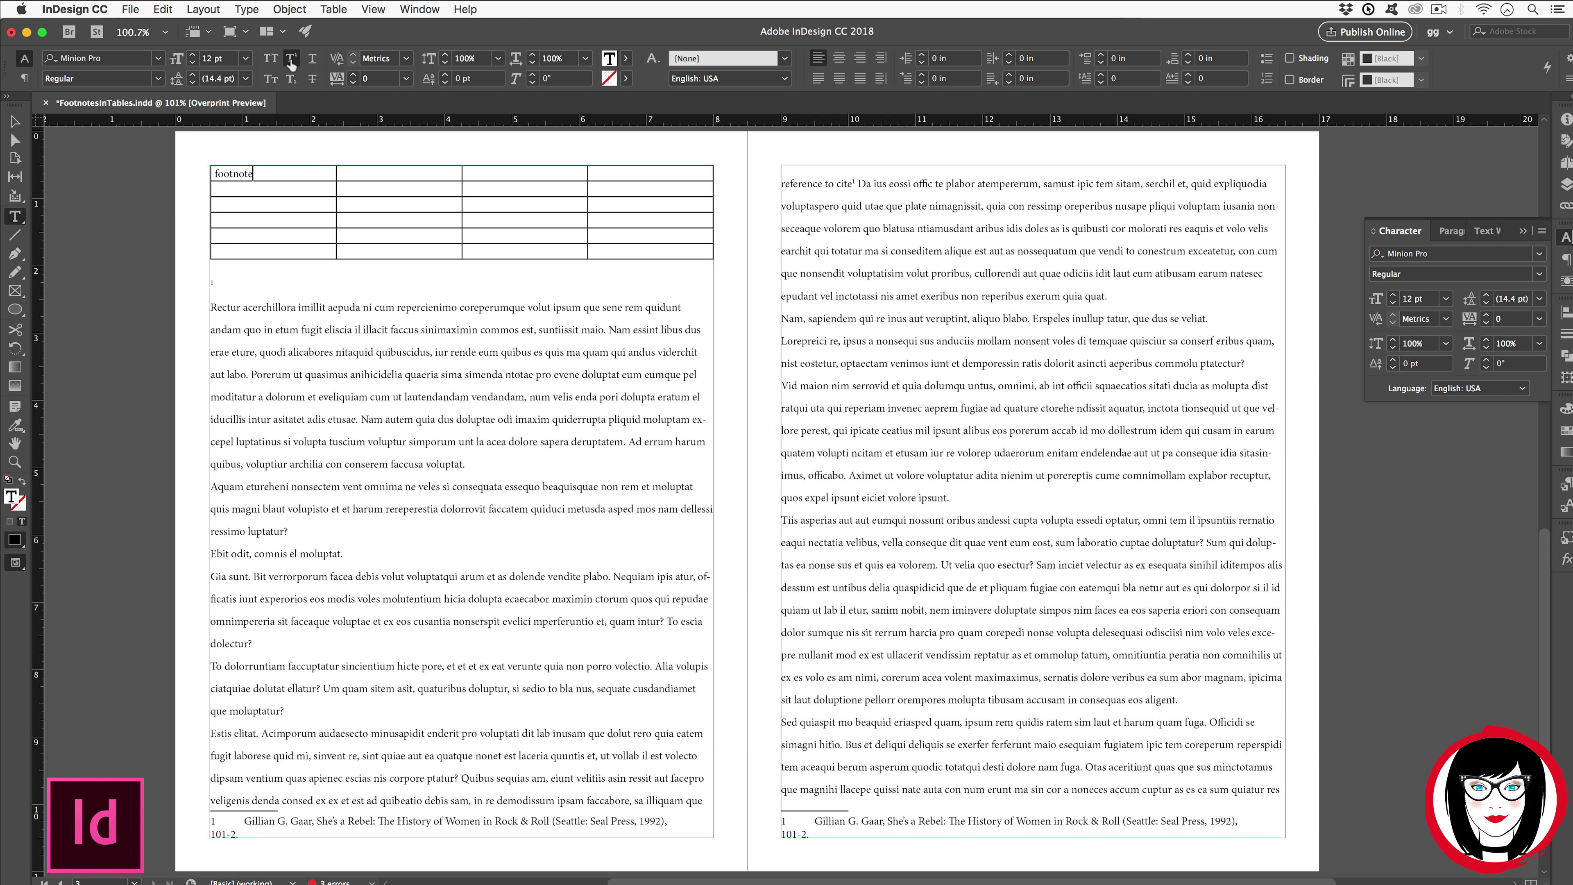
text(1)
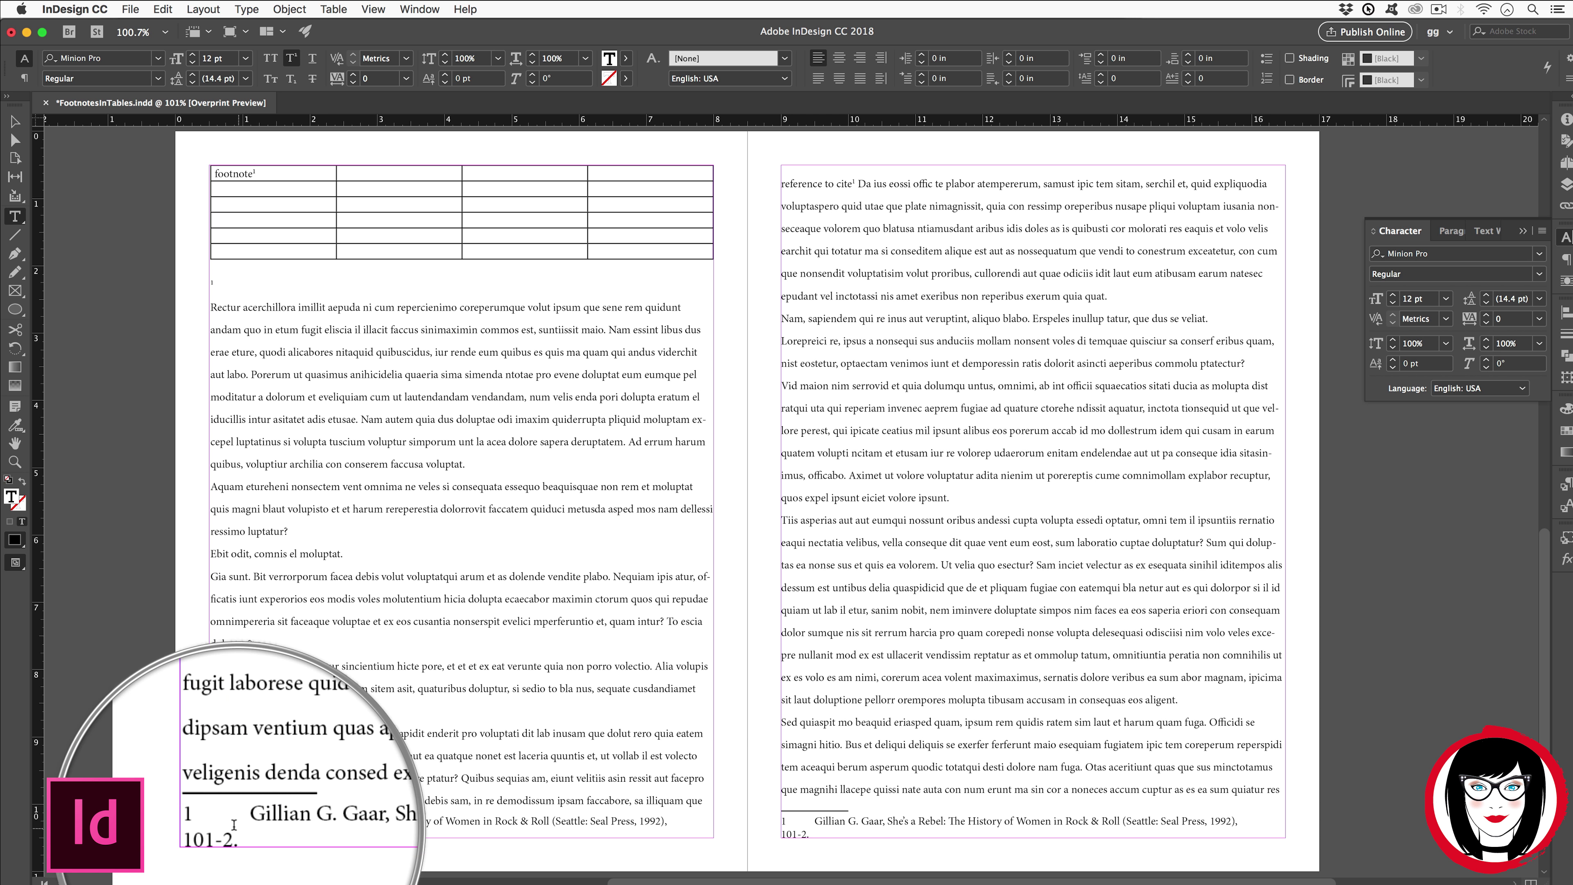
Hide the footnote reference number on the line below the table by setting its fill to None
click(209, 288)
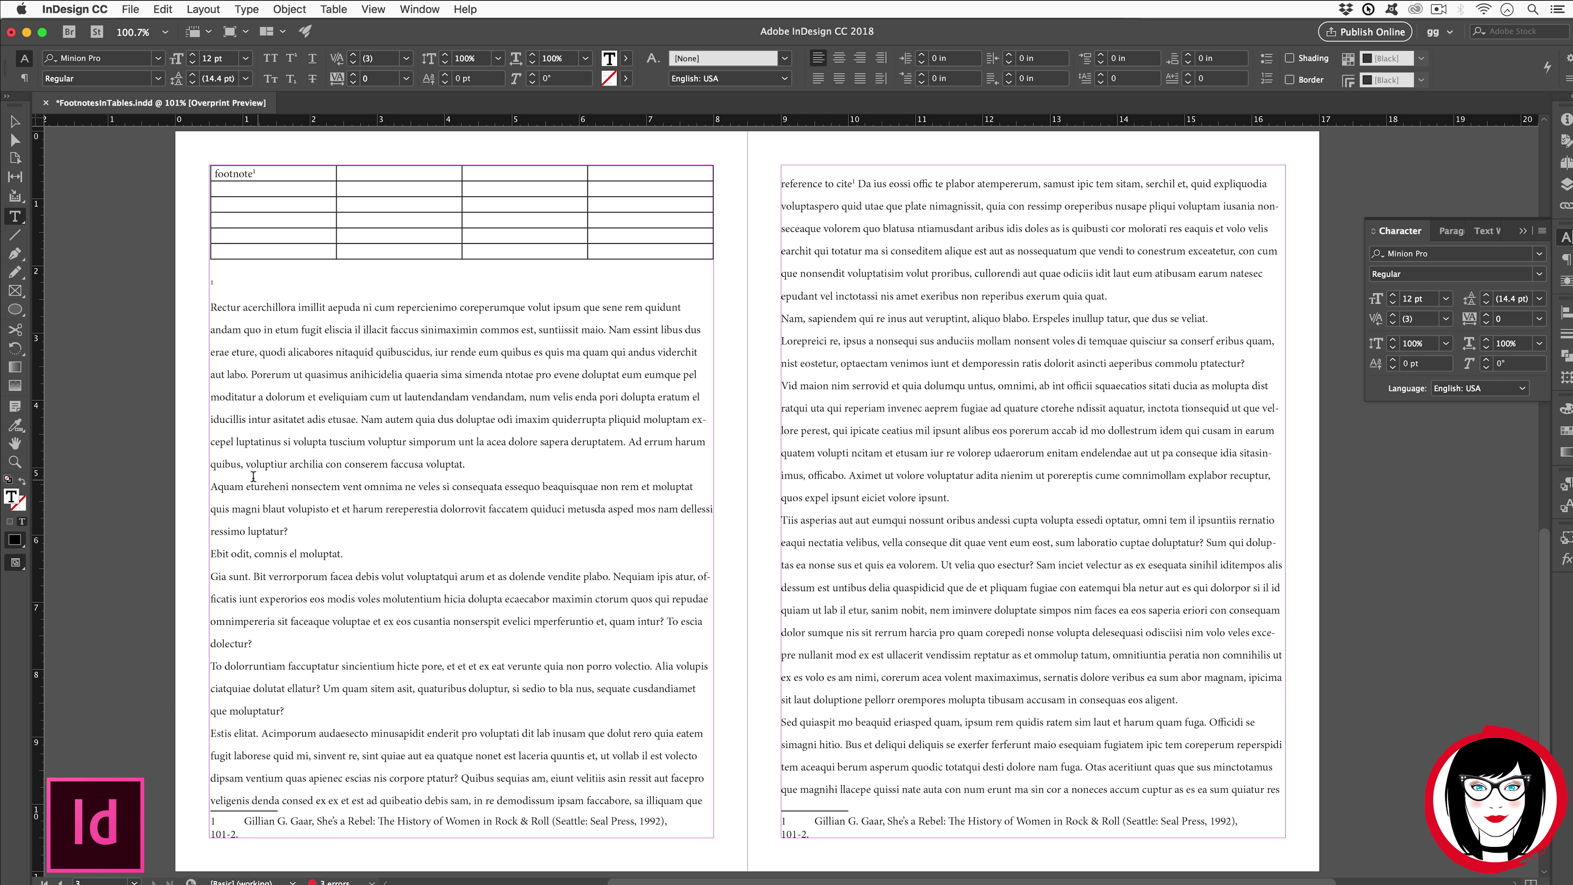
click(211, 285)
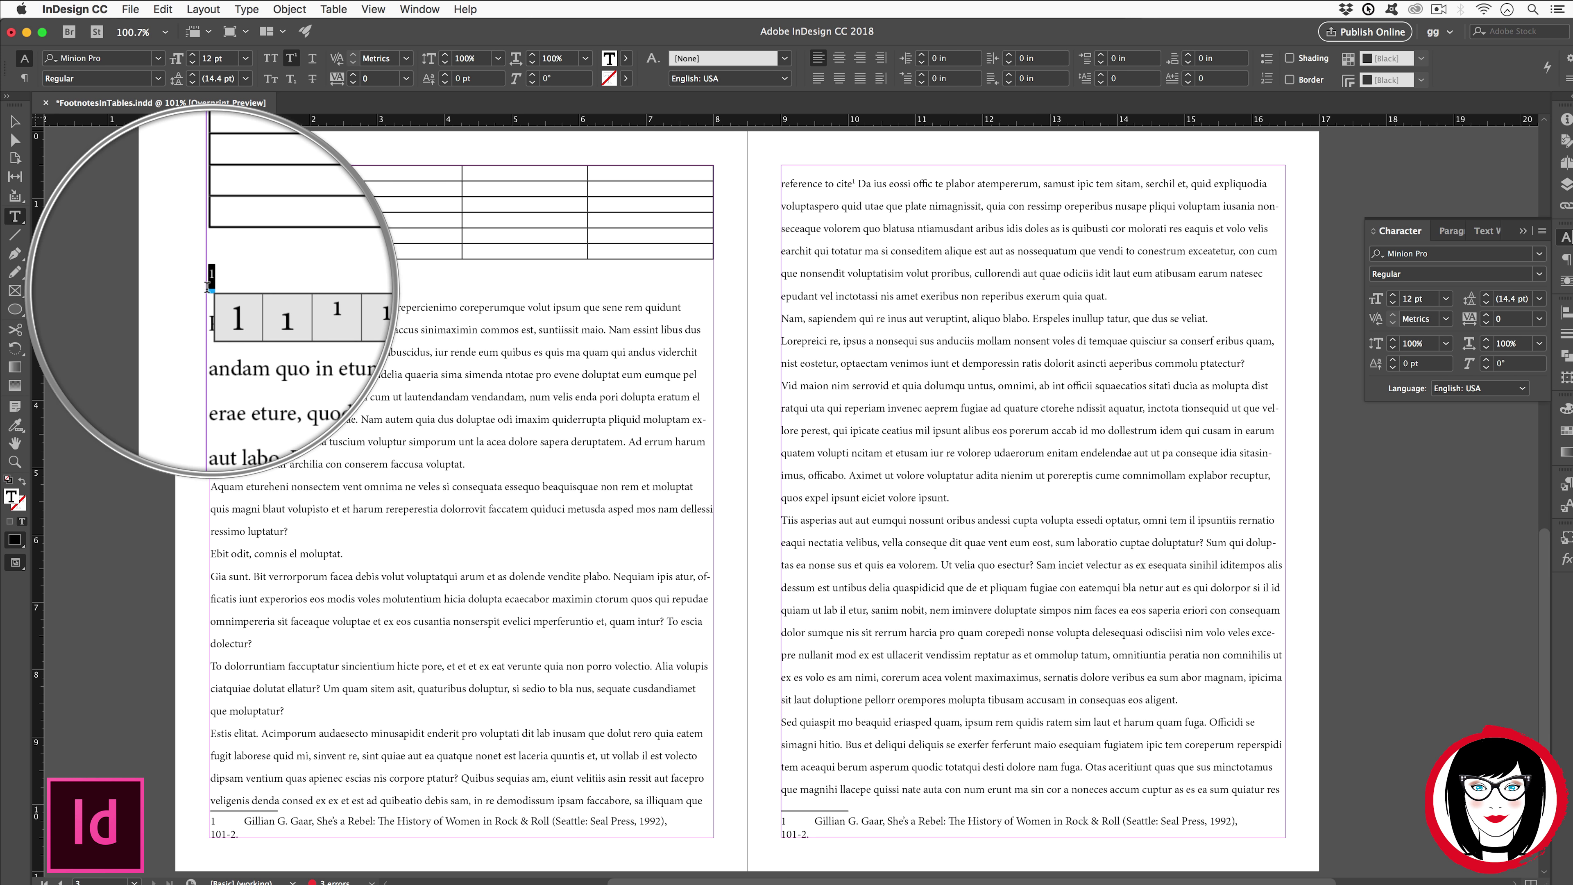
click(625, 60)
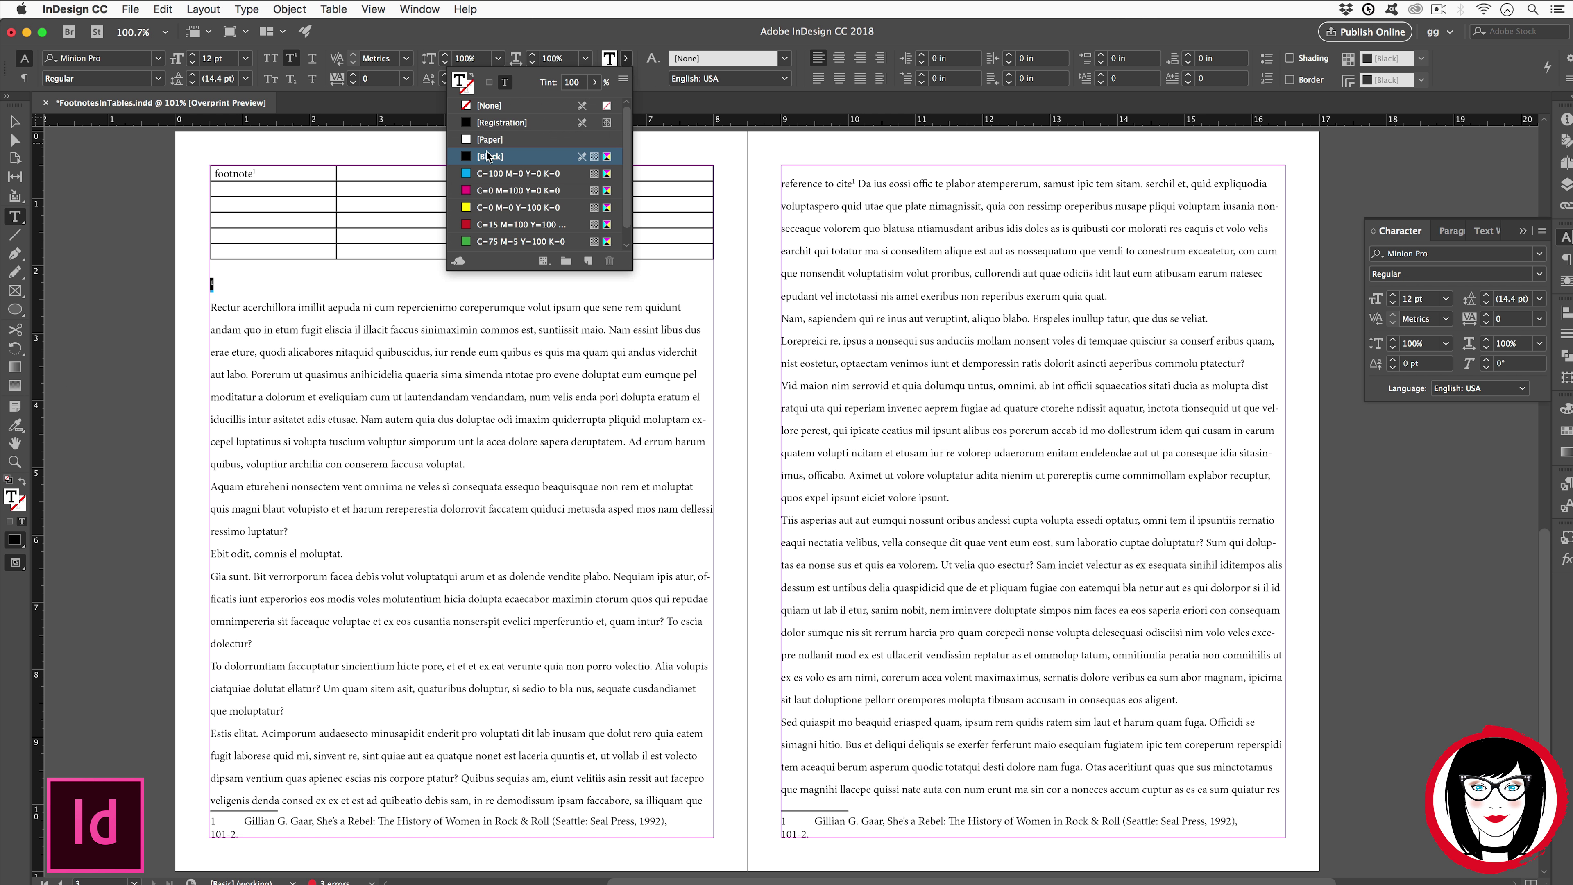
click(484, 107)
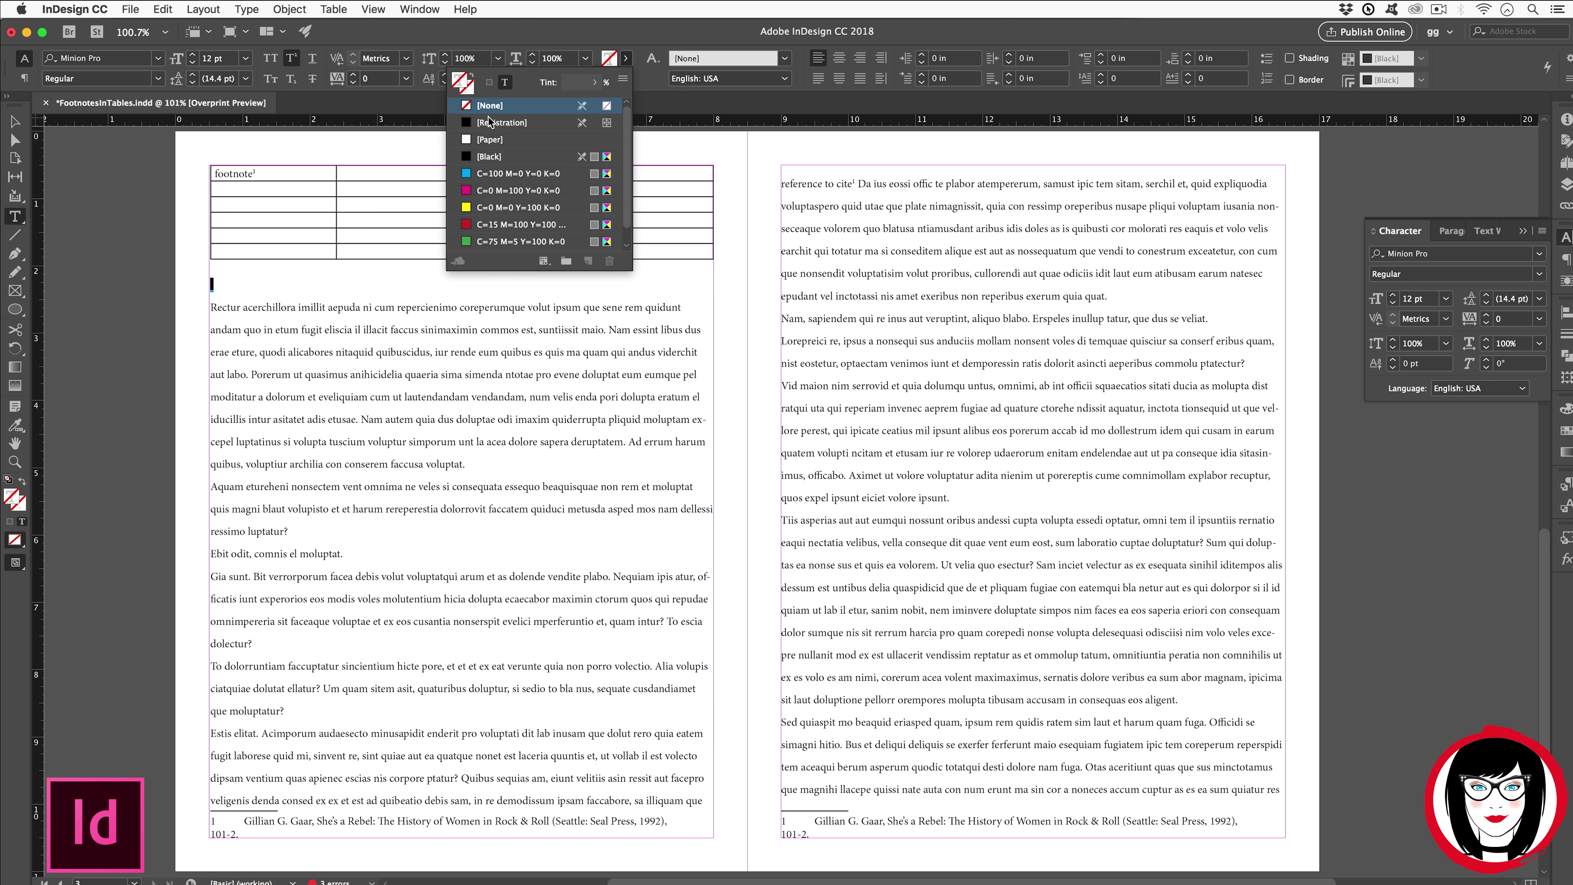
click(15, 124)
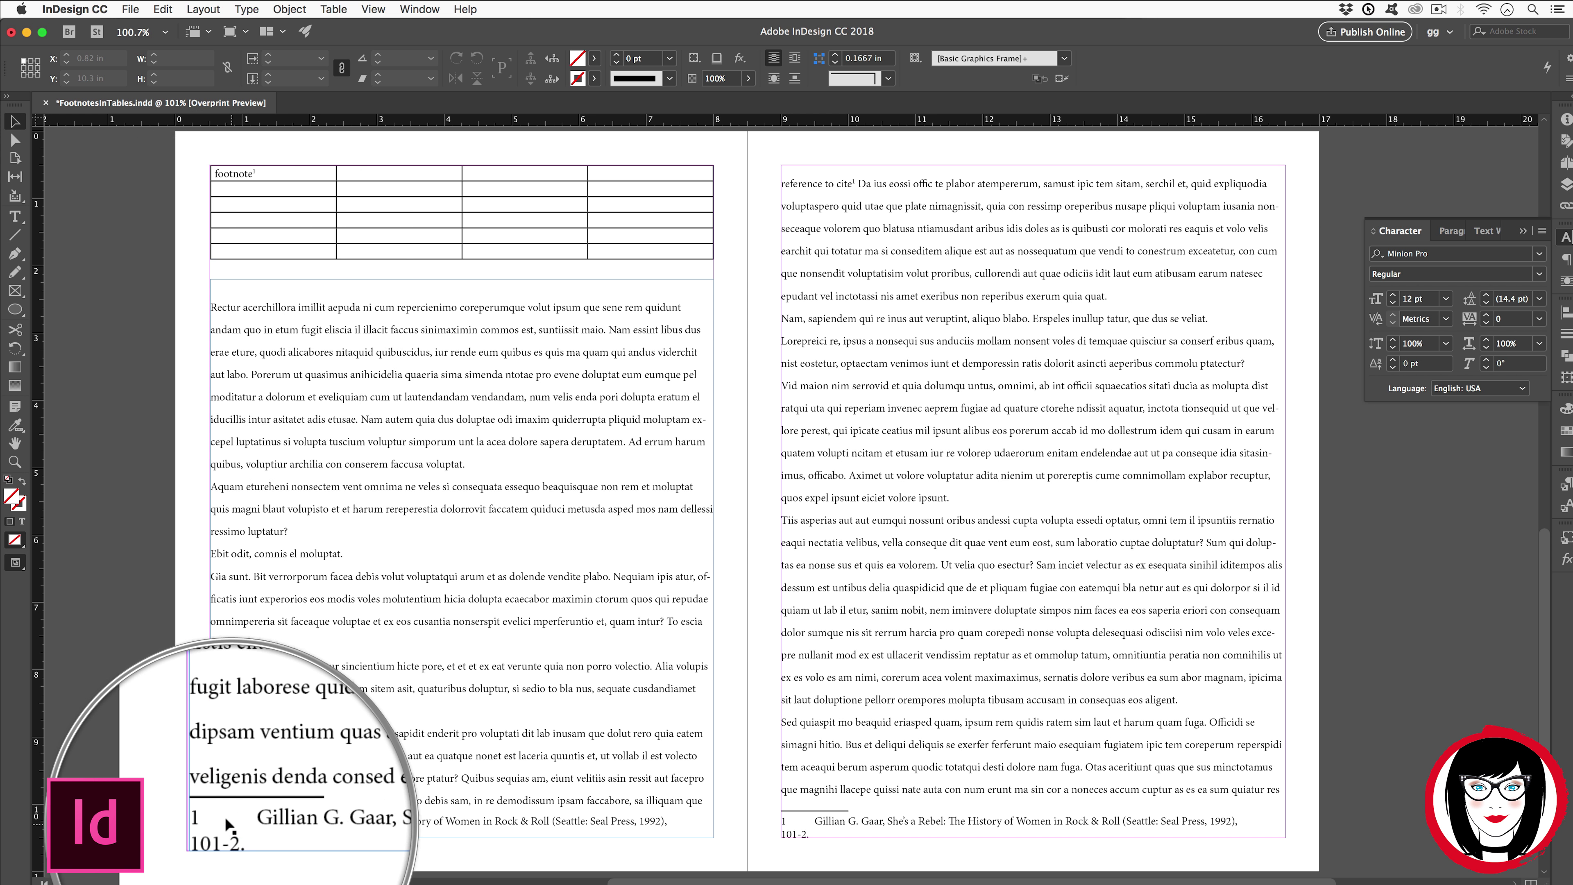
Raise the left text frame's top to overlap the table's last row, extend its bottom to the page margin, and deselect it
click(461, 243)
drag(461, 243, 461, 237)
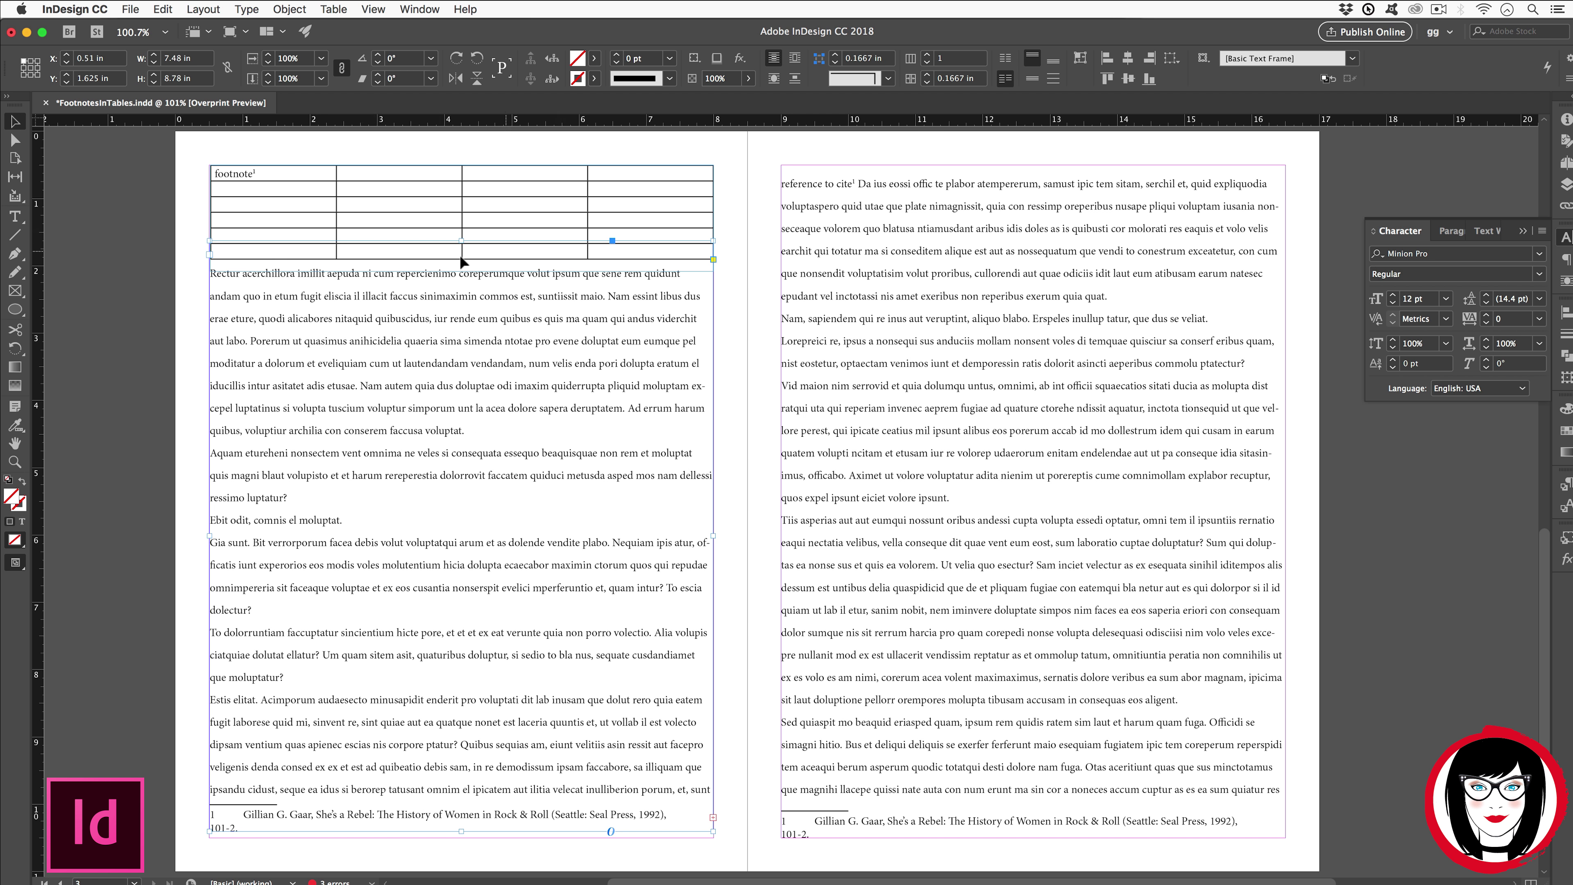
drag(461, 830, 461, 838)
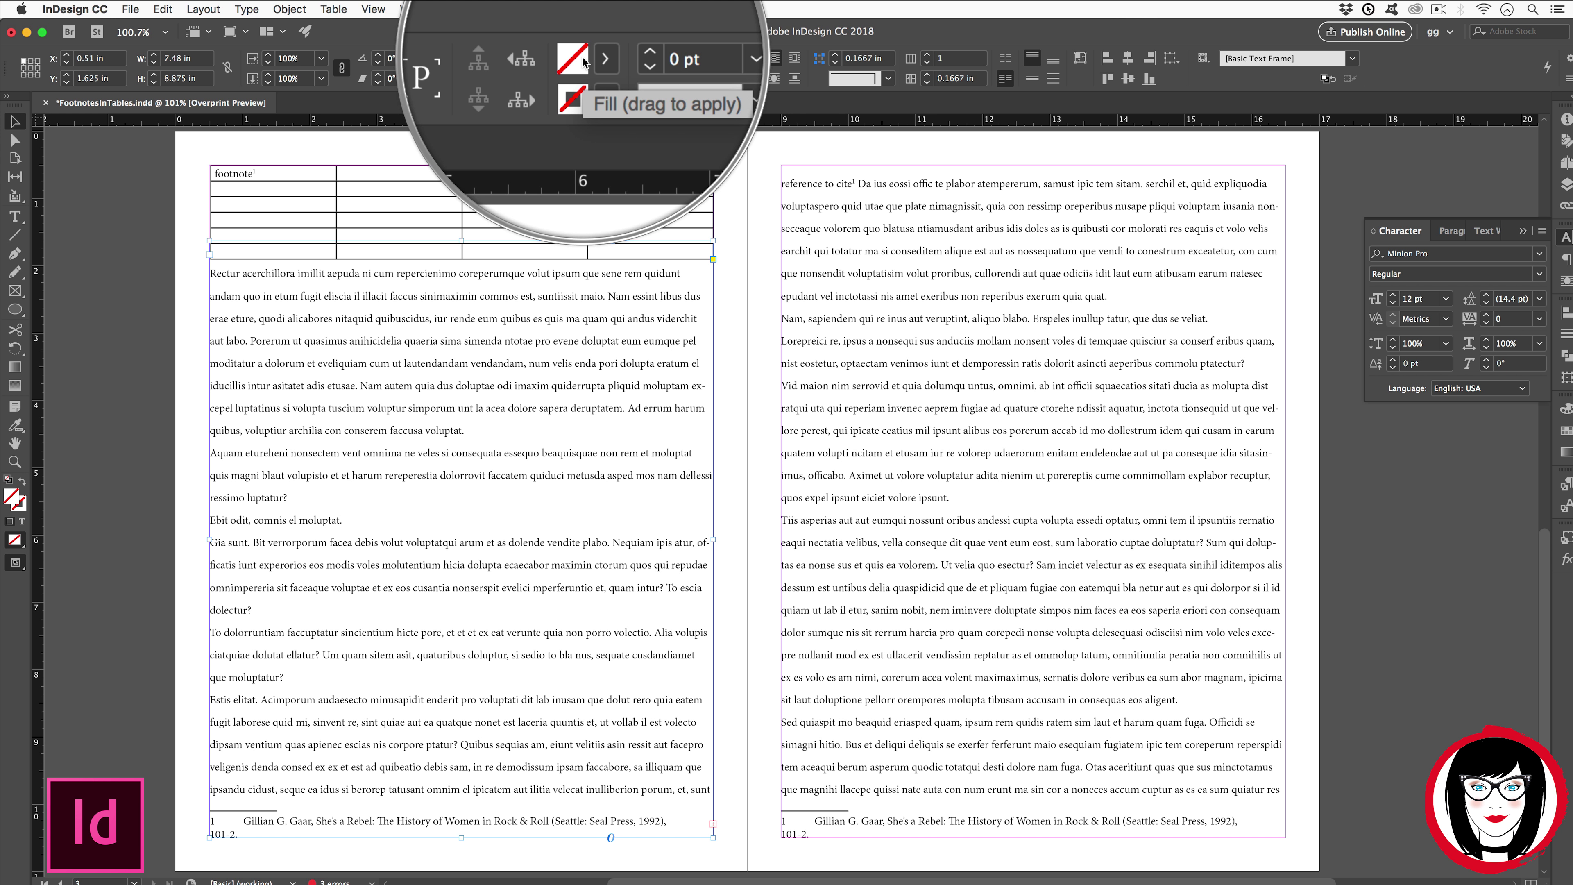
click(95, 197)
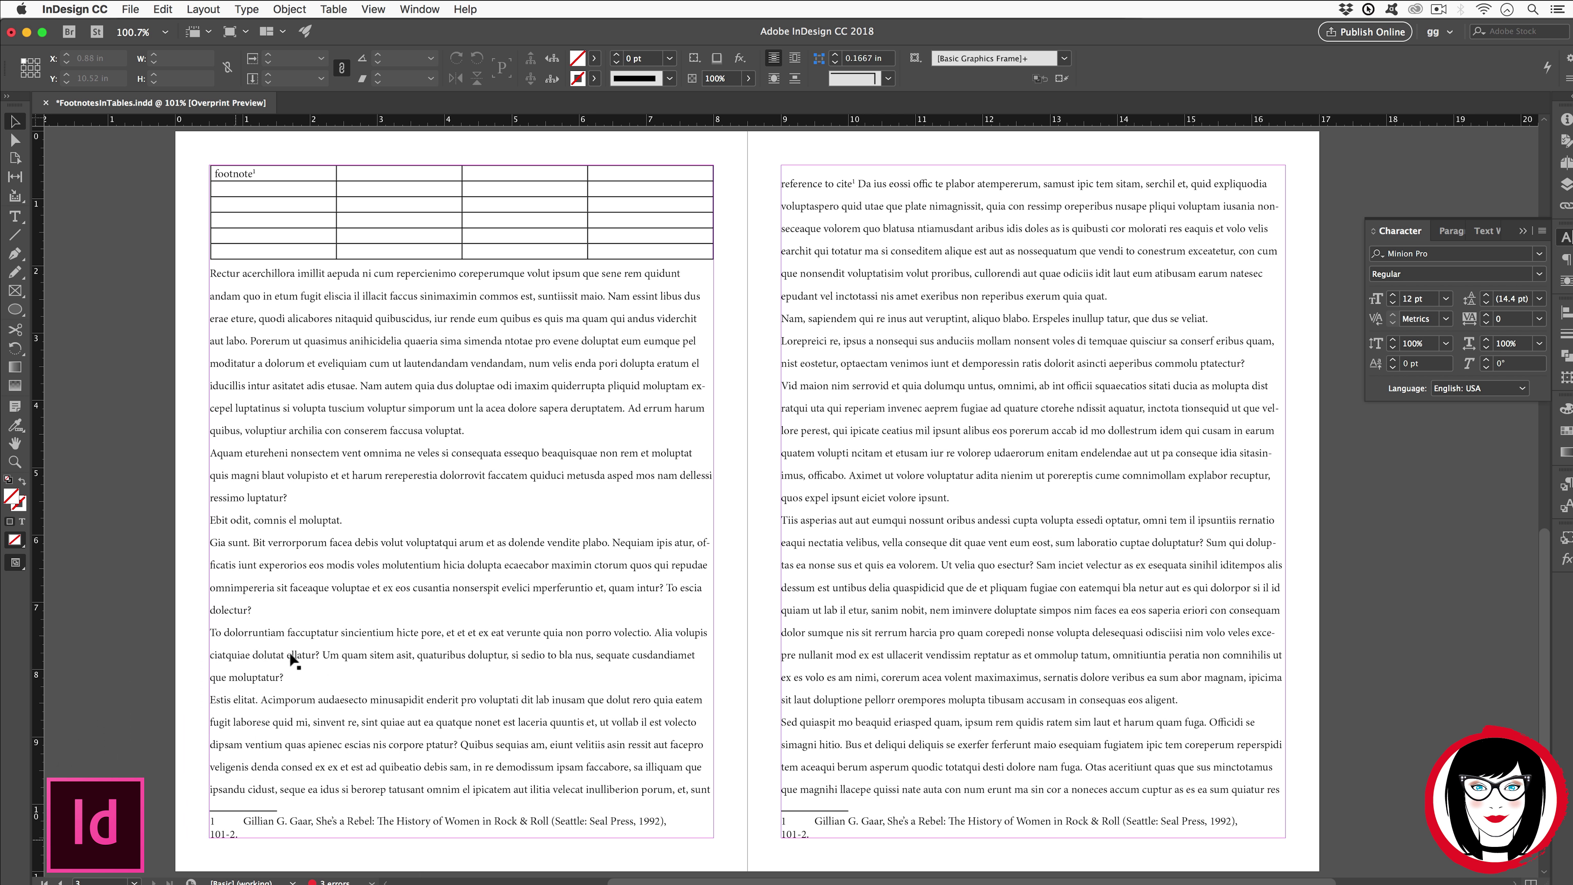
Enter "second footnote" with a superscript 2 in the first row's second cell, checking whether Insert Footnote is available there
double_click(358, 173)
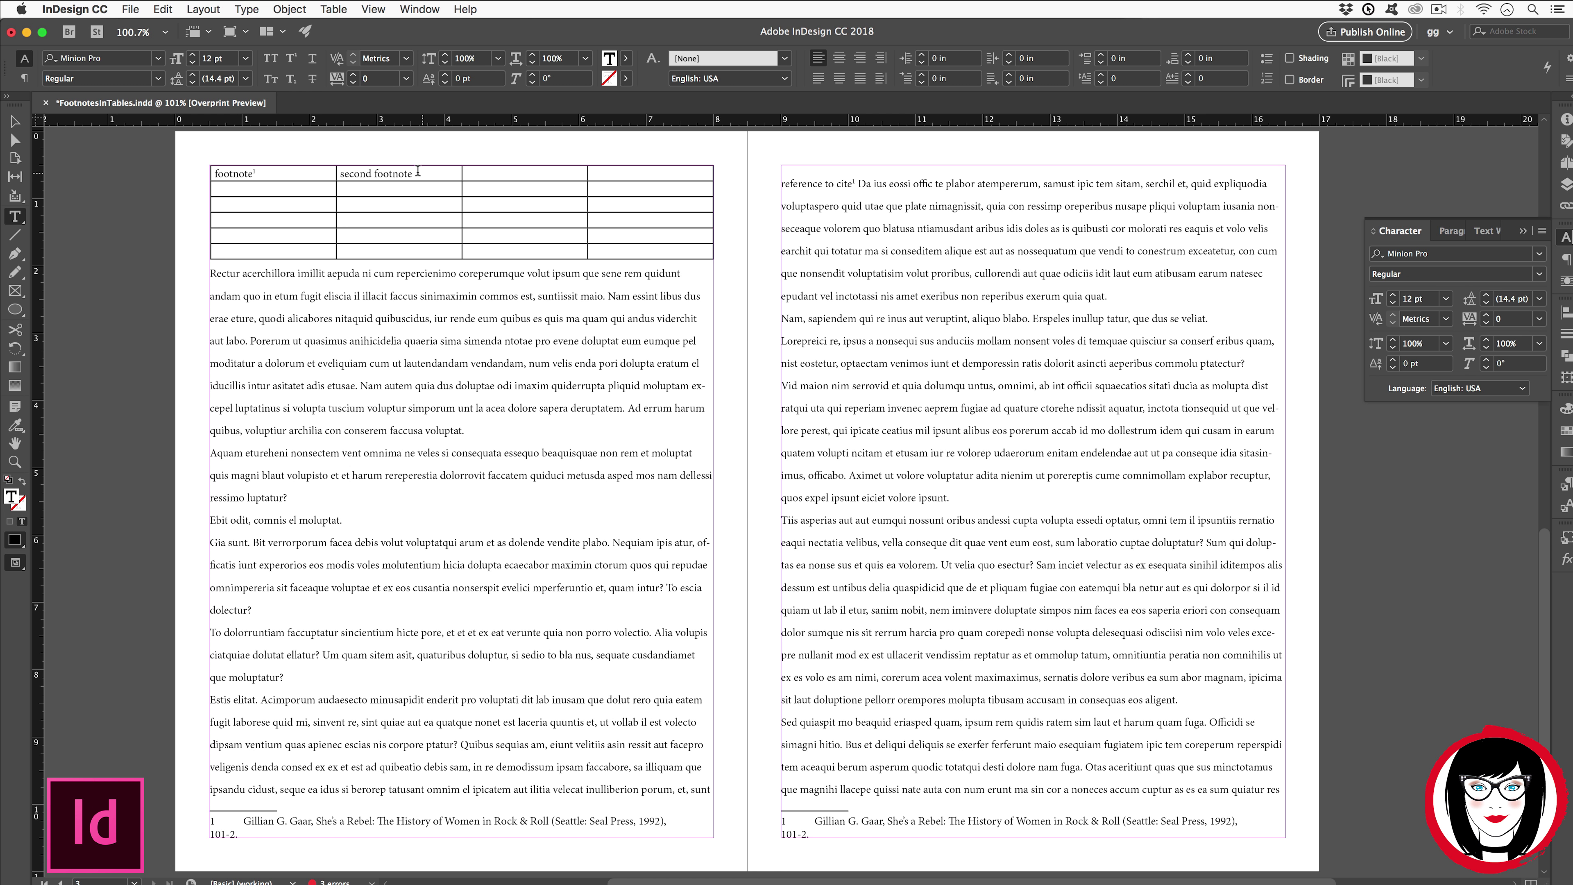
click(239, 7)
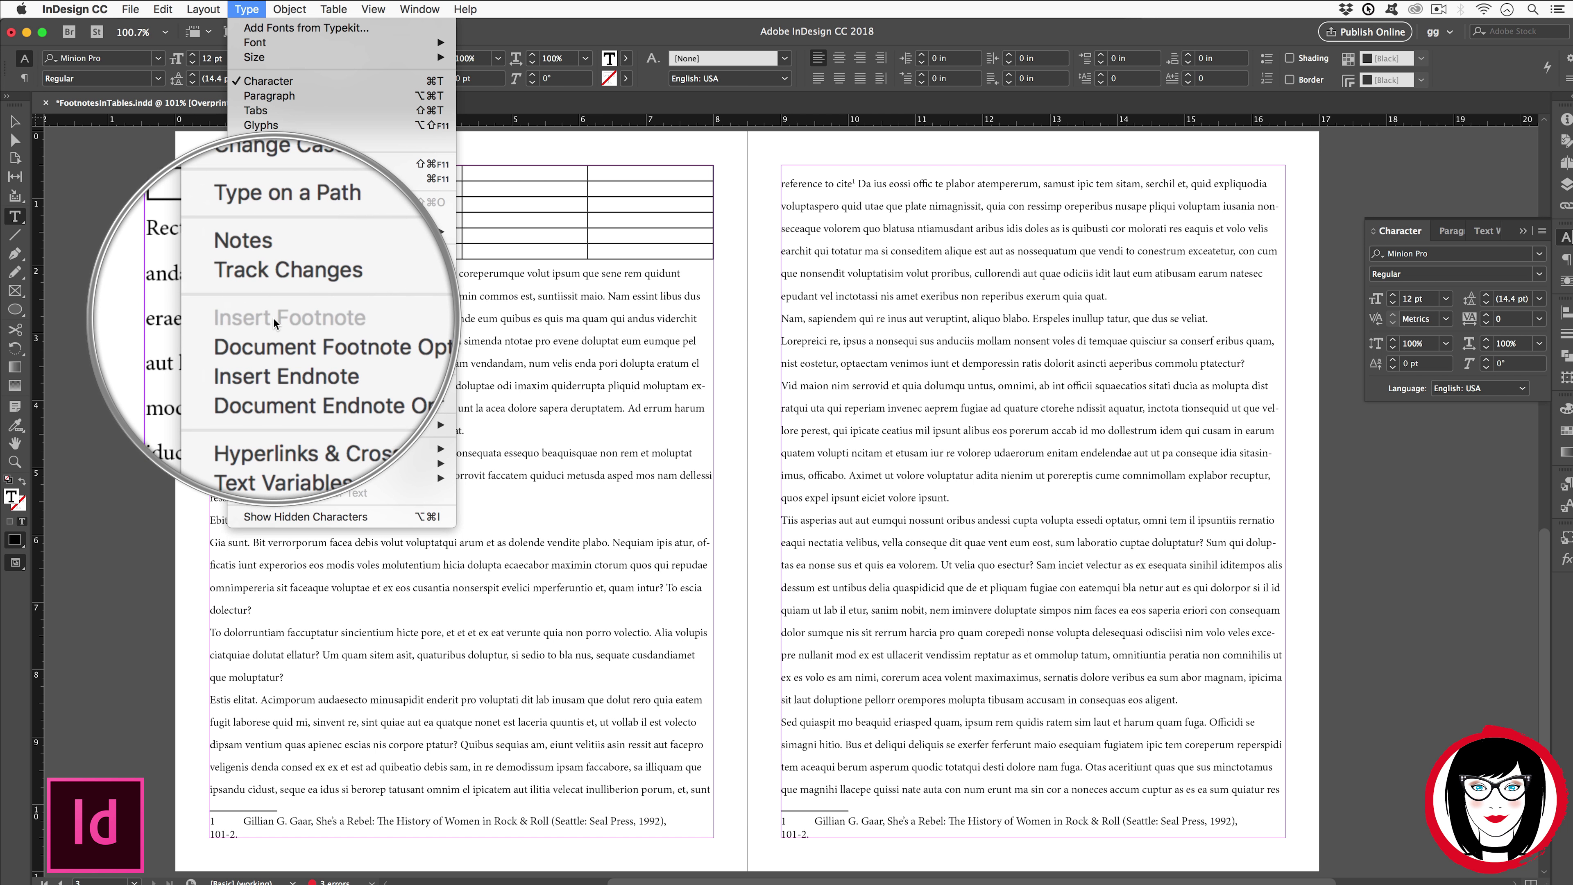
key(Escape)
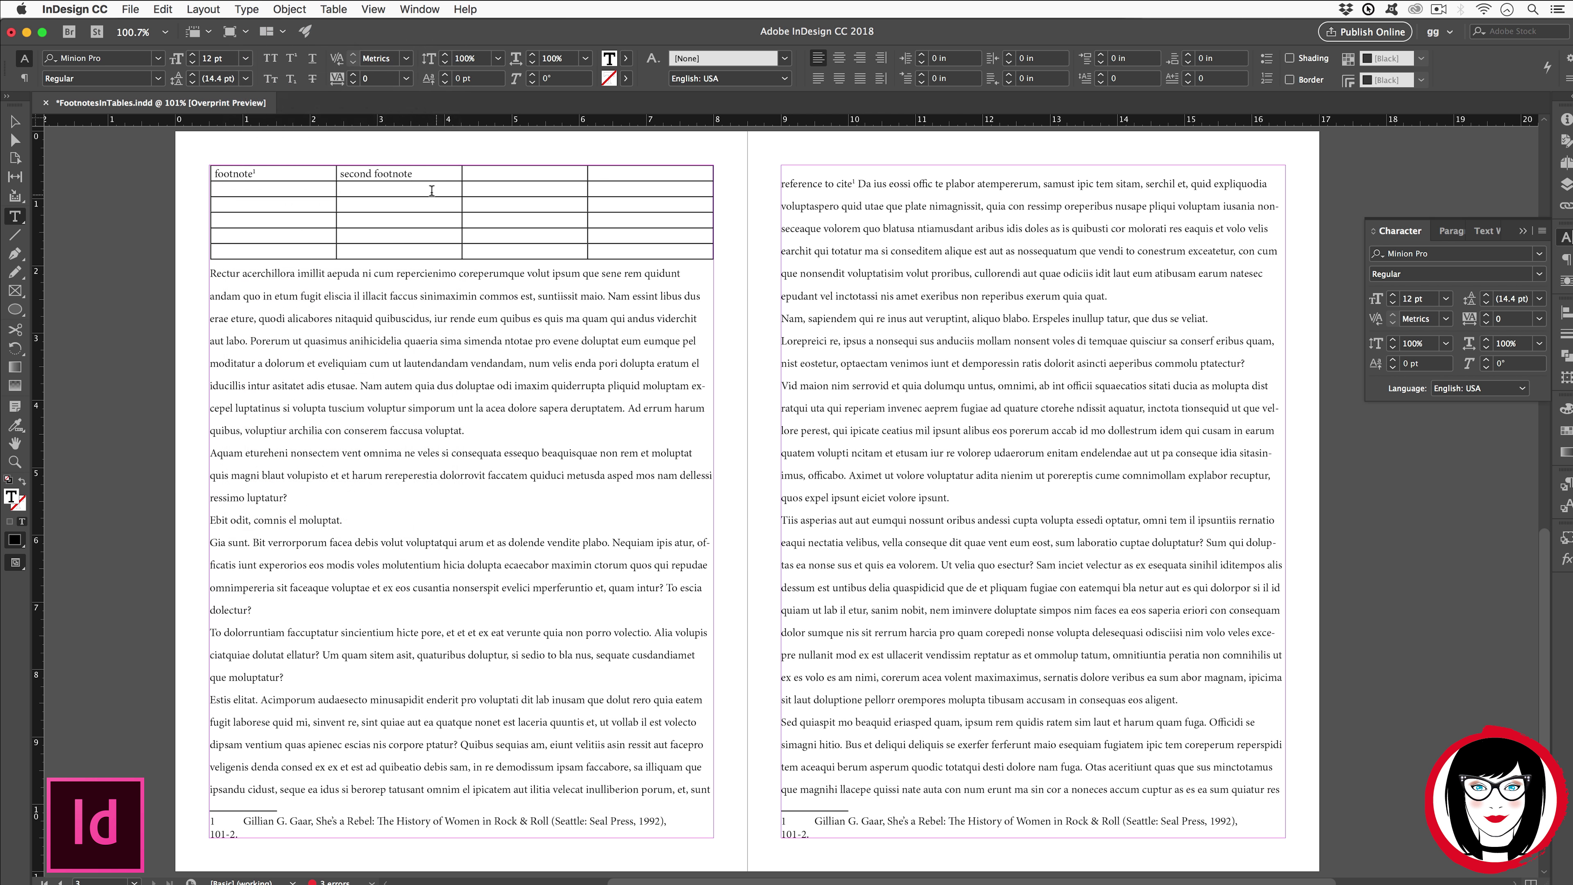
click(289, 61)
text(2)
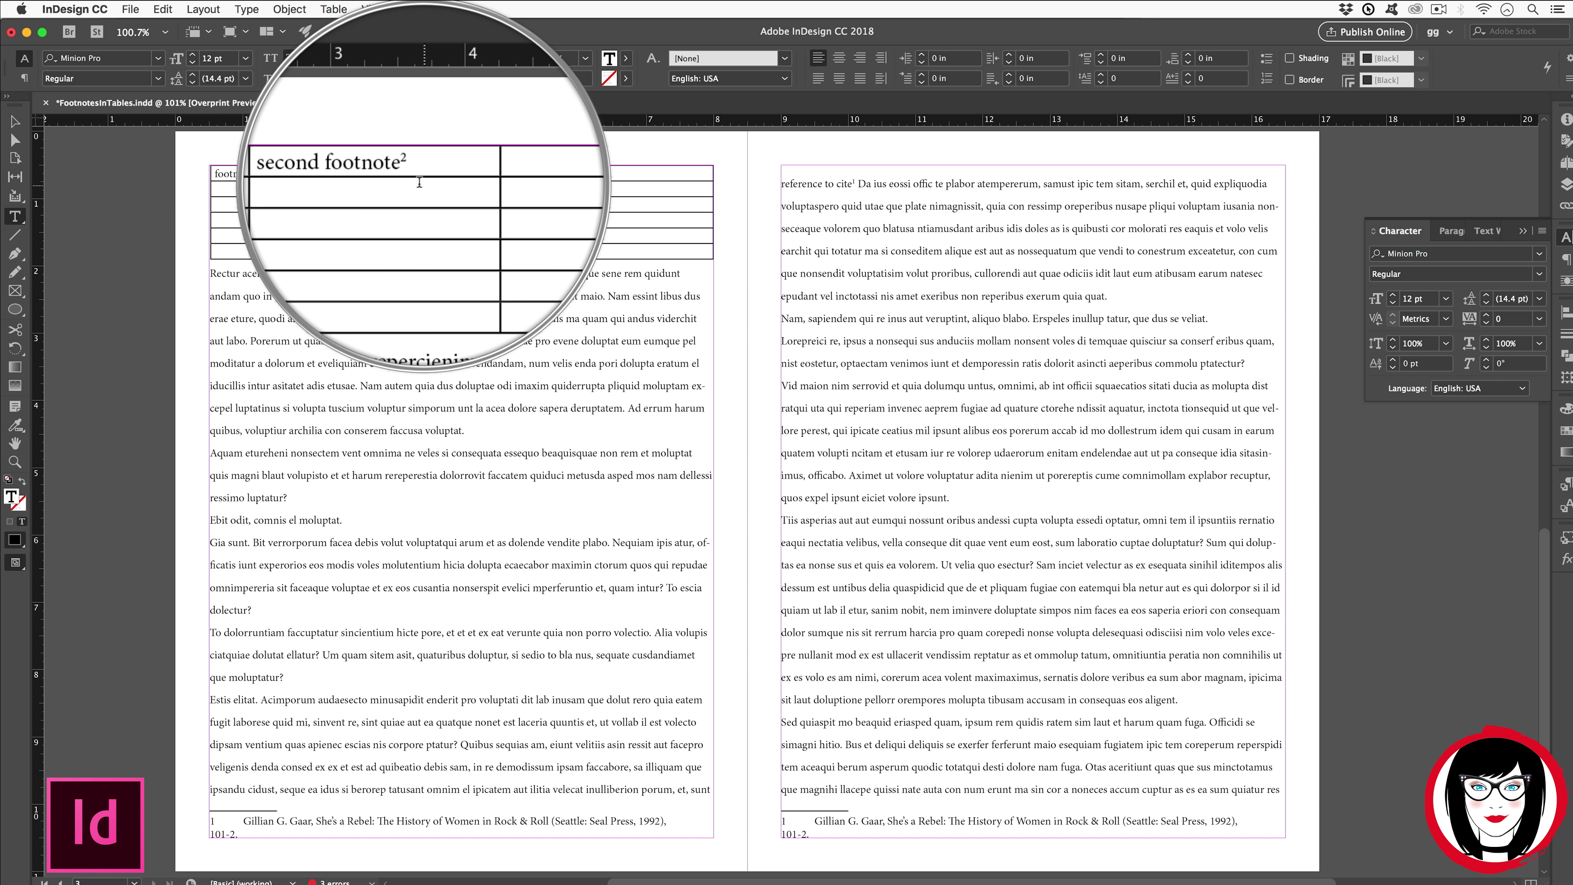
Insert a second footnote after "ressimo luptatur?" in the left page's body text and paste the copied citation into it
click(317, 507)
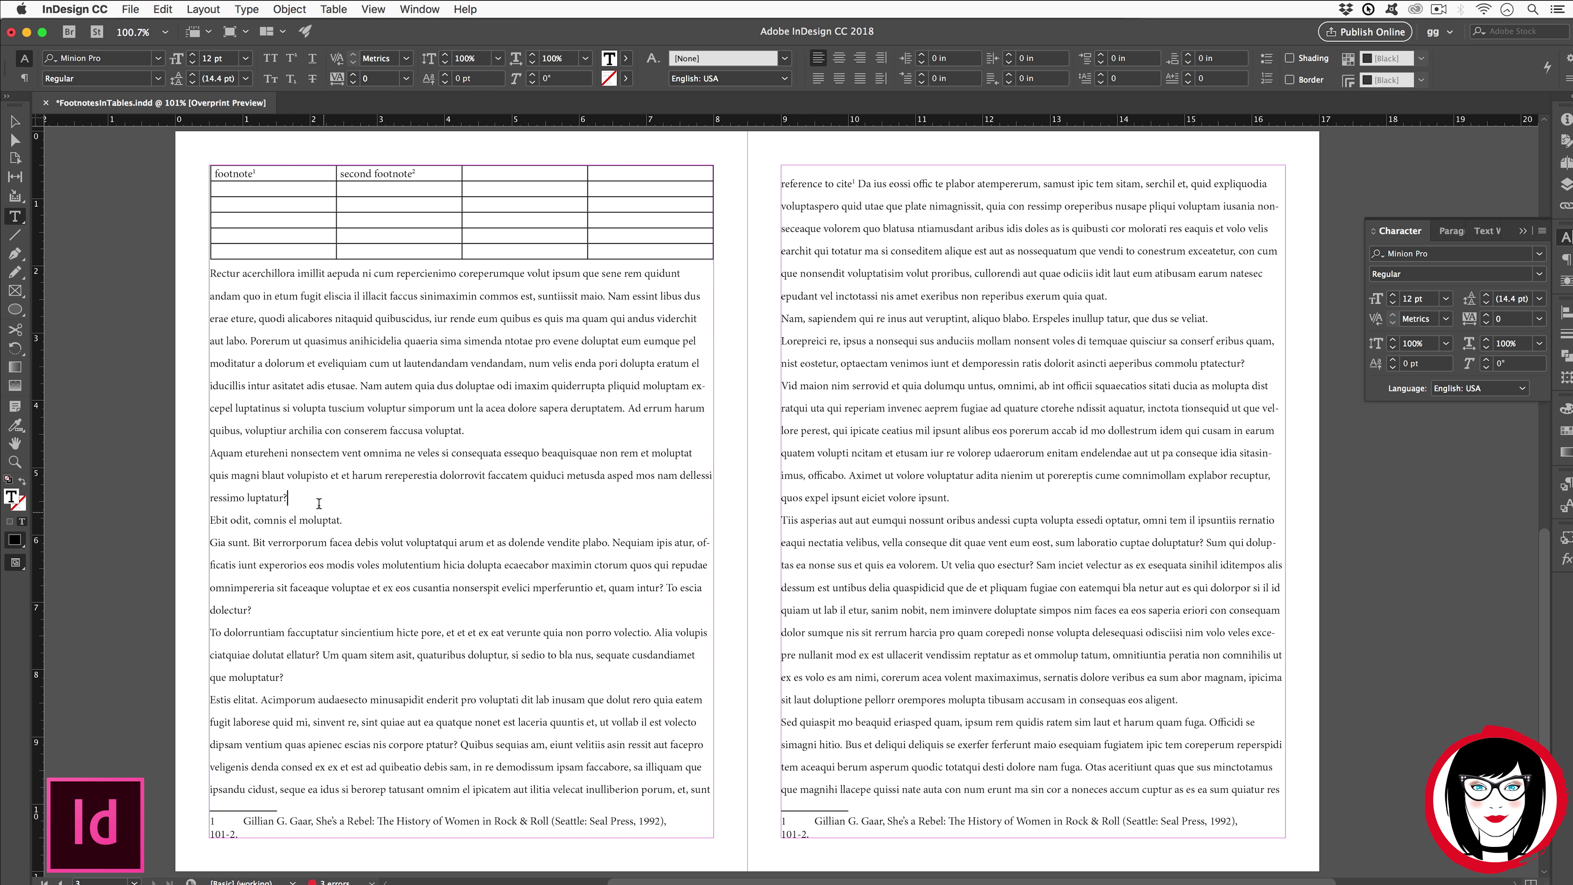
click(254, 9)
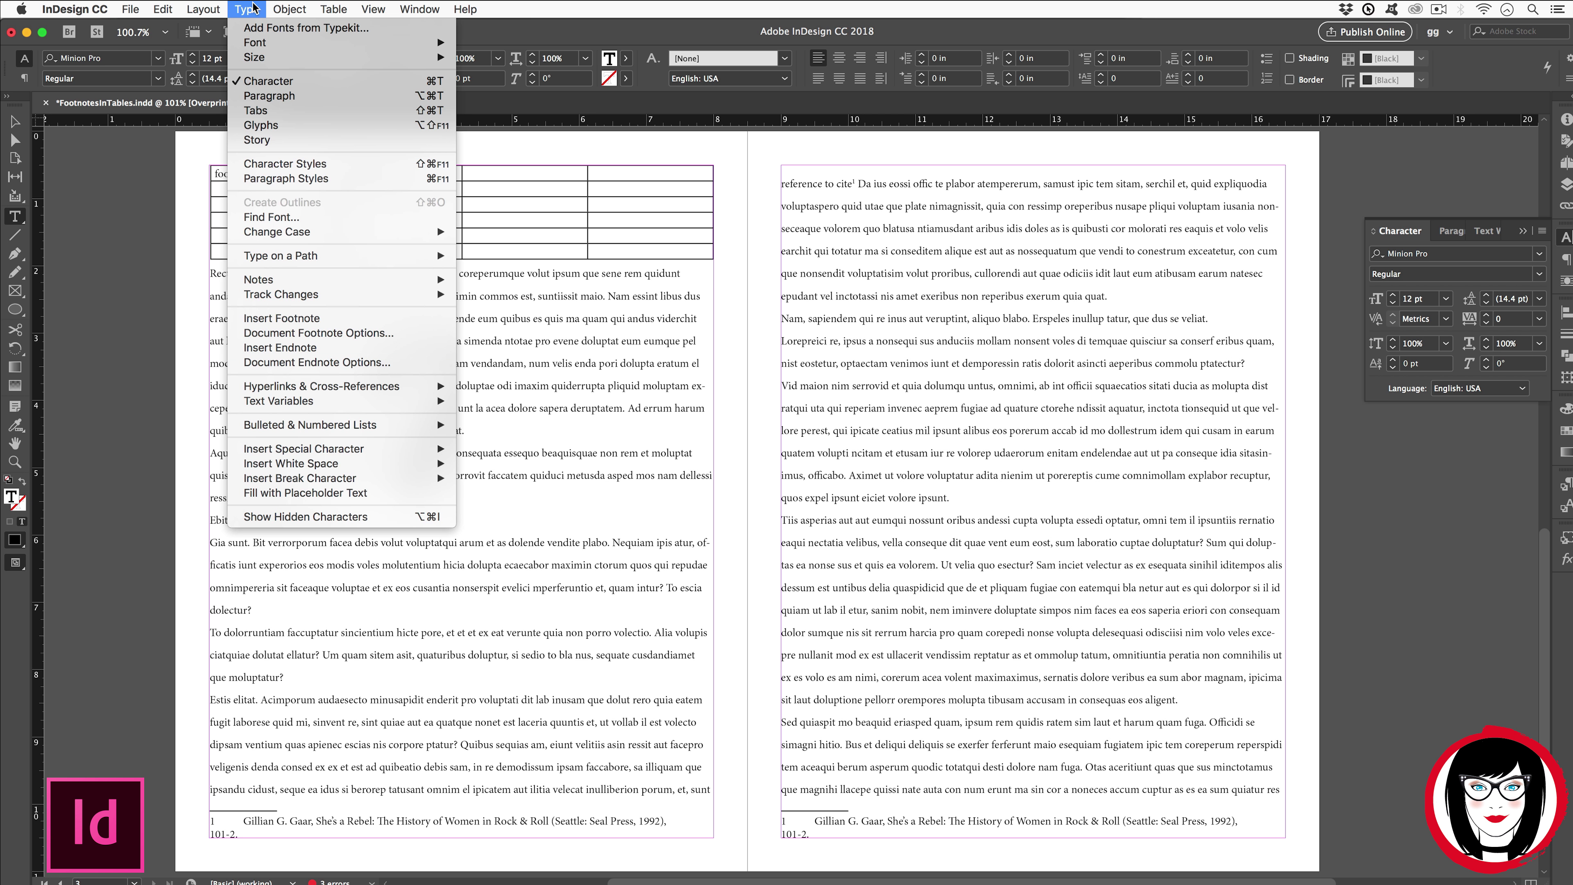
click(272, 317)
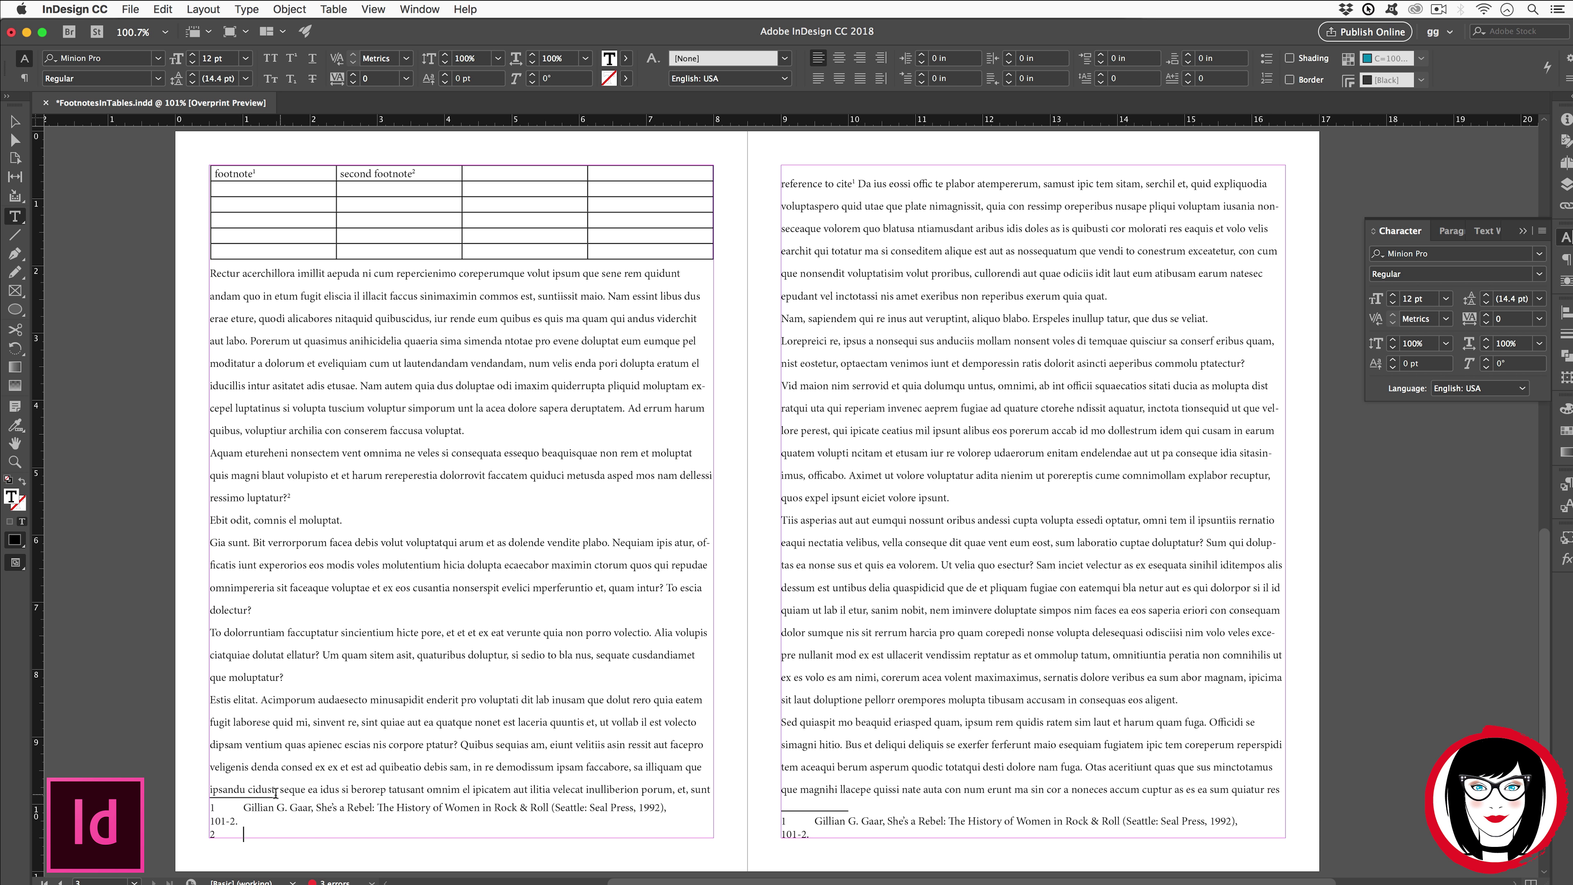
key(super+v)
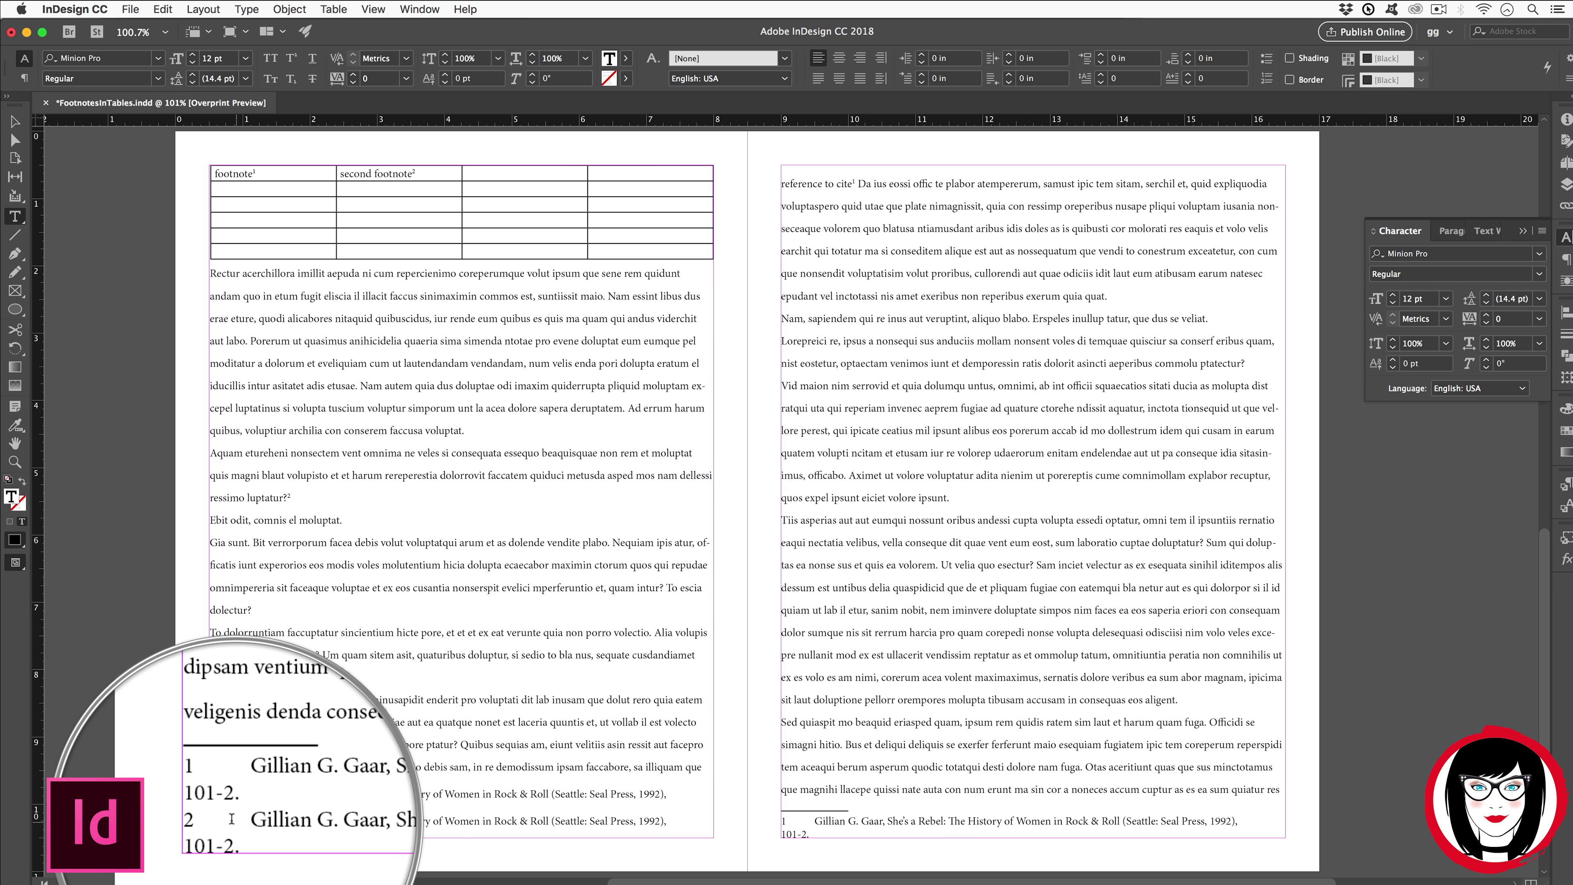
Set the fill of the footnote reference number after "ressimo luptatur?" to None and deselect the text
drag(290, 495, 282, 493)
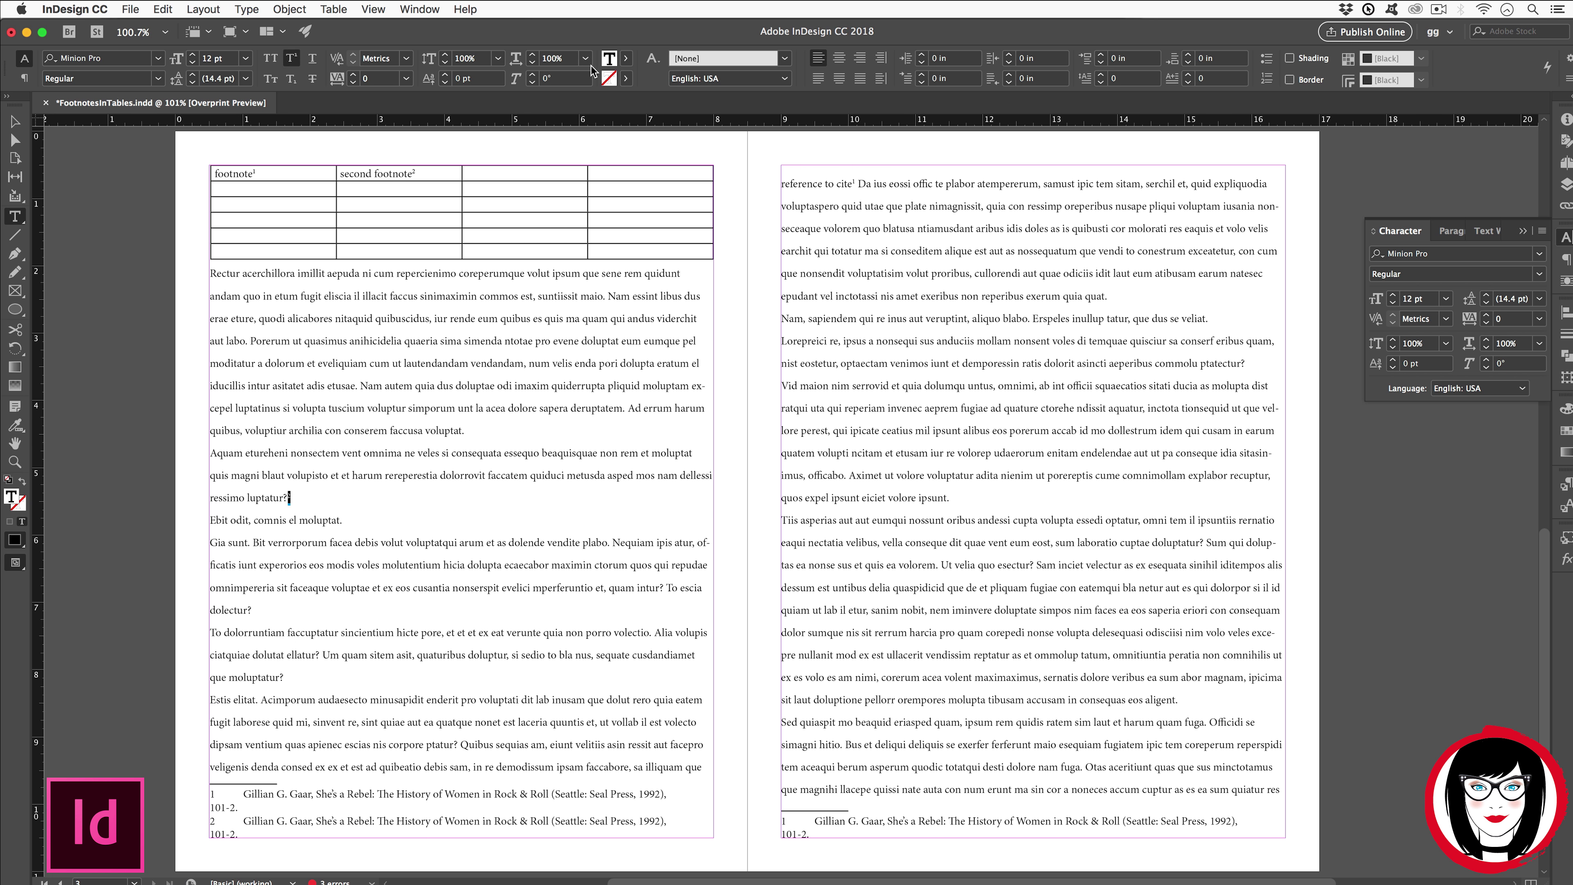
click(627, 58)
click(480, 107)
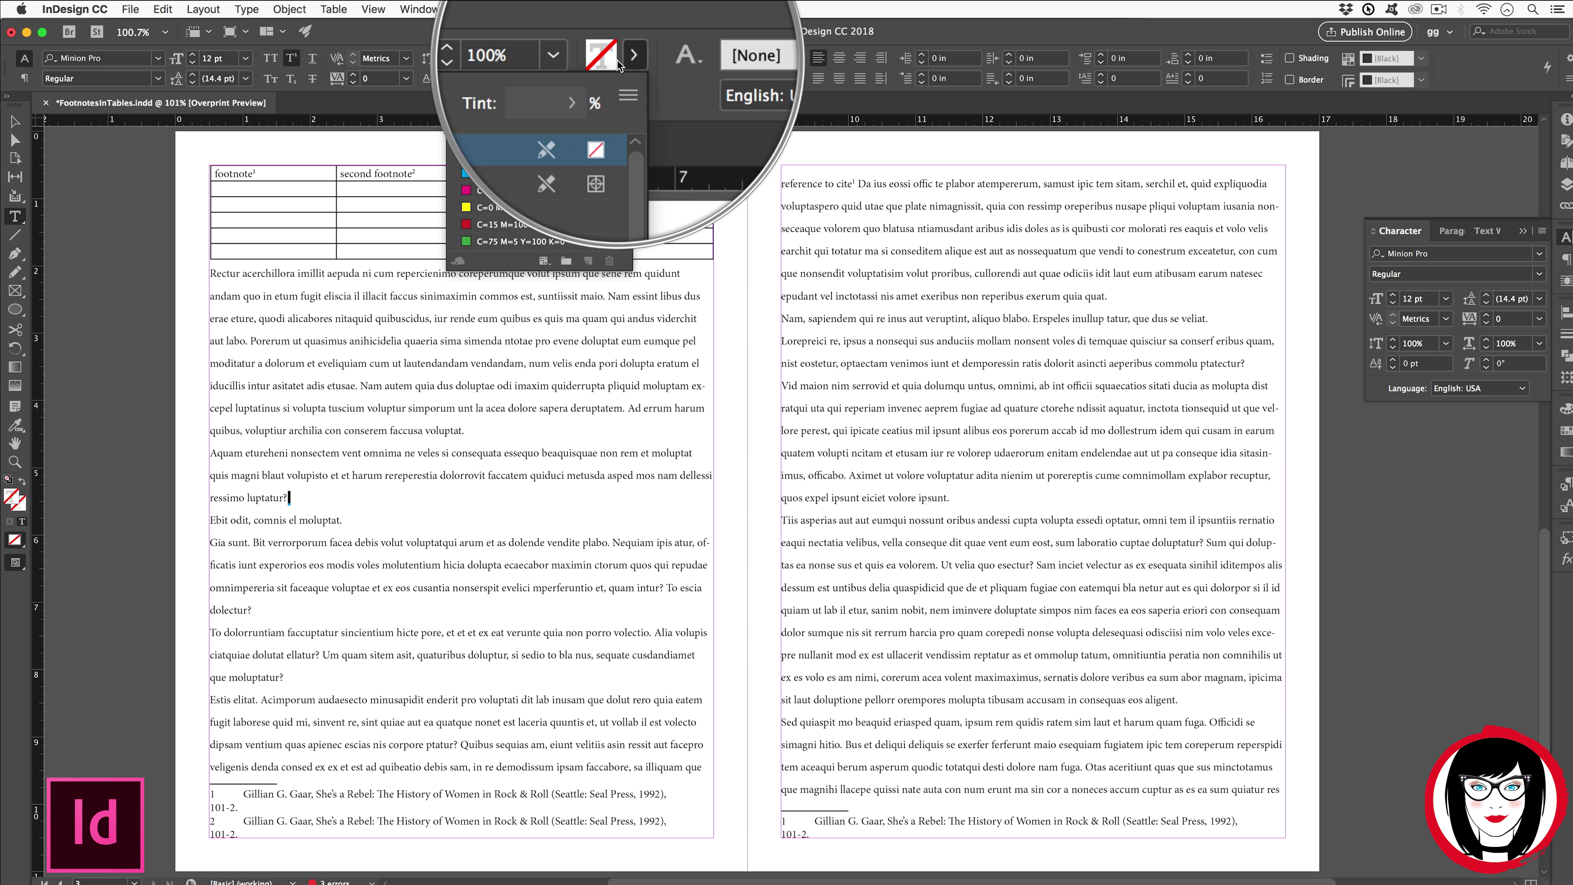
click(15, 122)
click(154, 398)
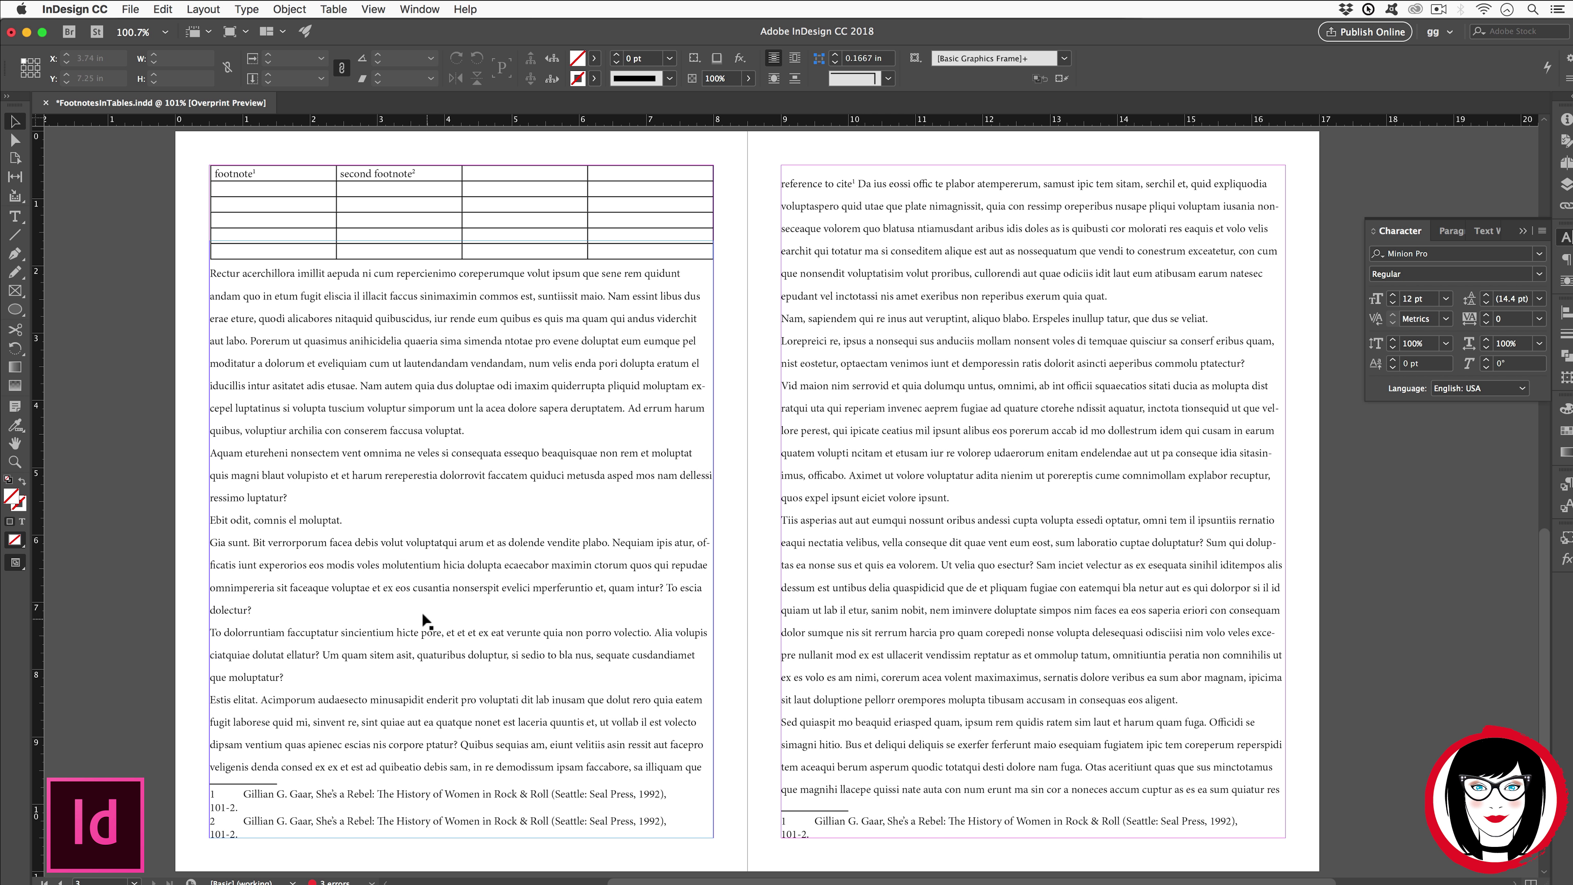